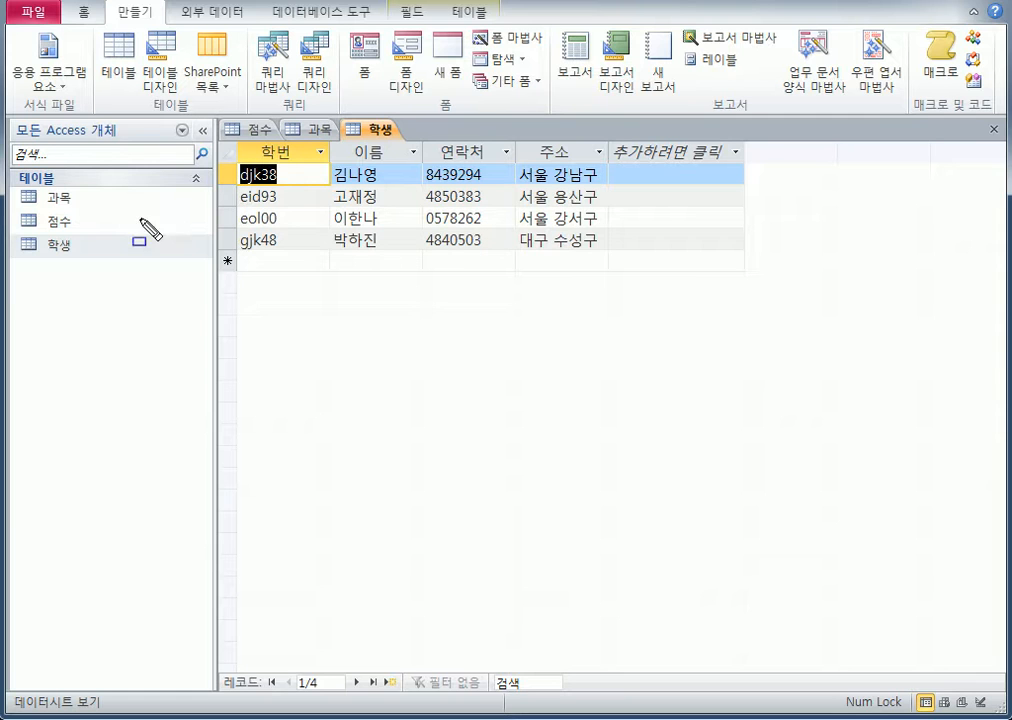
pyautogui.moveTo(64, 30)
pyautogui.mouseDown()
pyautogui.moveTo(102, 2)
pyautogui.moveTo(126, 12)
pyautogui.moveTo(169, 3)
pyautogui.mouseUp()
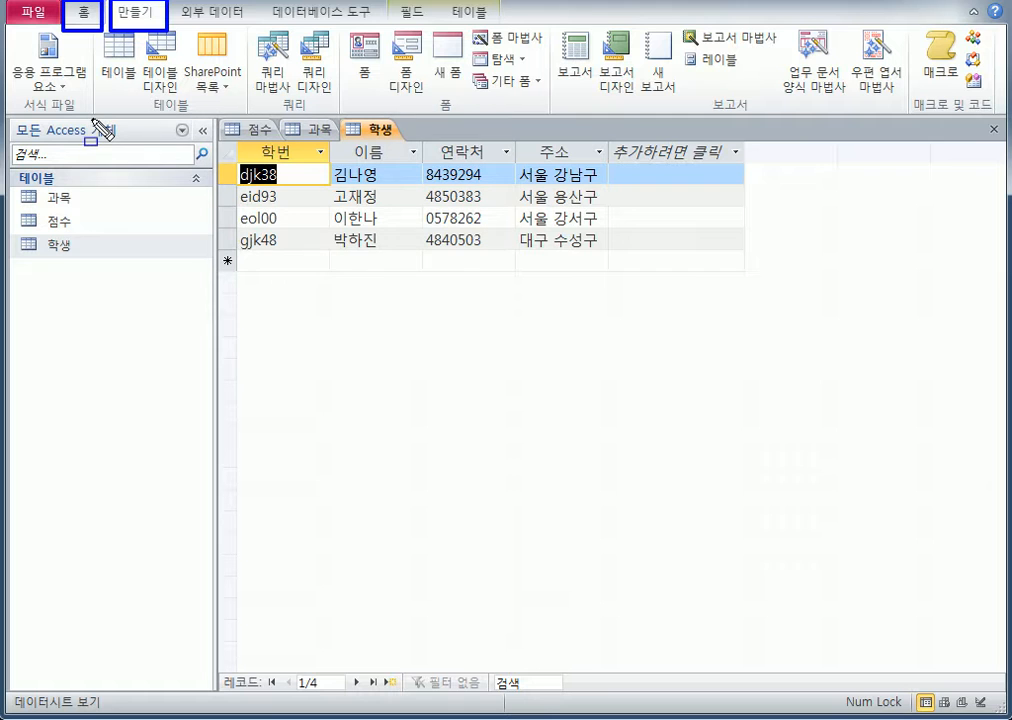
pyautogui.moveTo(91, 96)
pyautogui.mouseDown()
pyautogui.moveTo(129, 24)
pyautogui.moveTo(195, 20)
pyautogui.mouseUp()
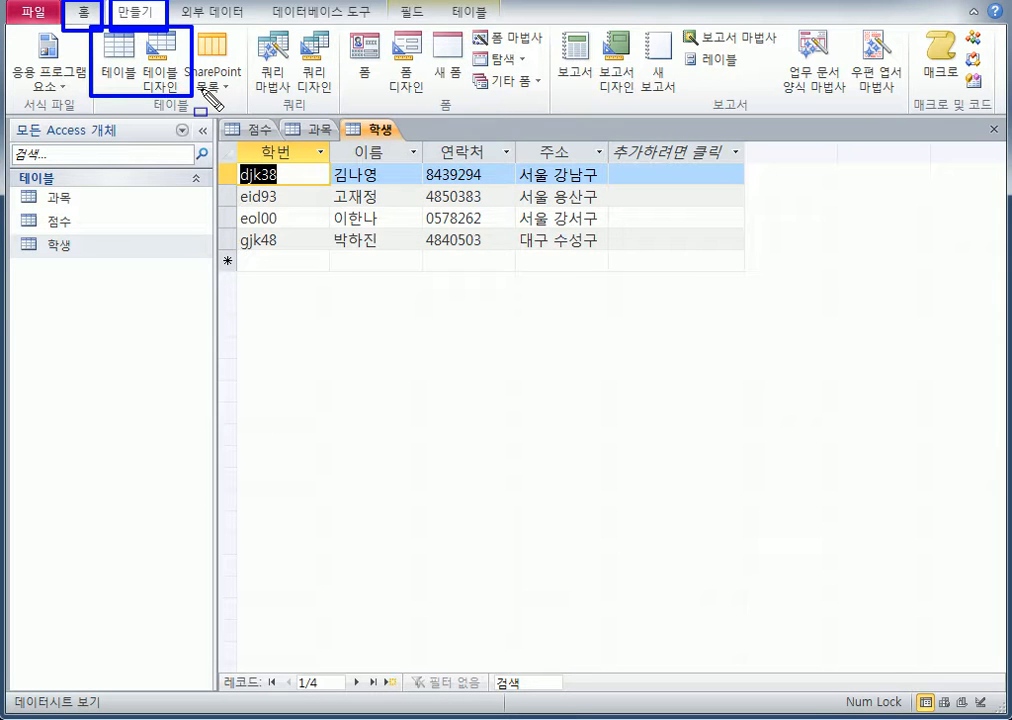
pyautogui.press('Escape')
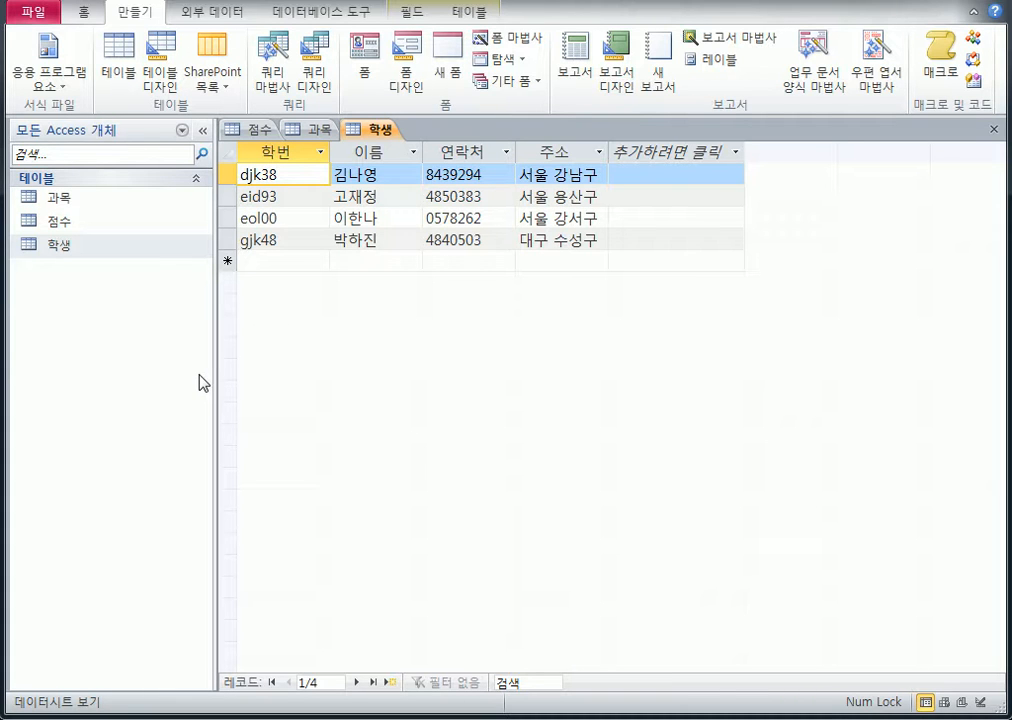
# Create a new blank table in datasheet view
pyautogui.click(126, 65)
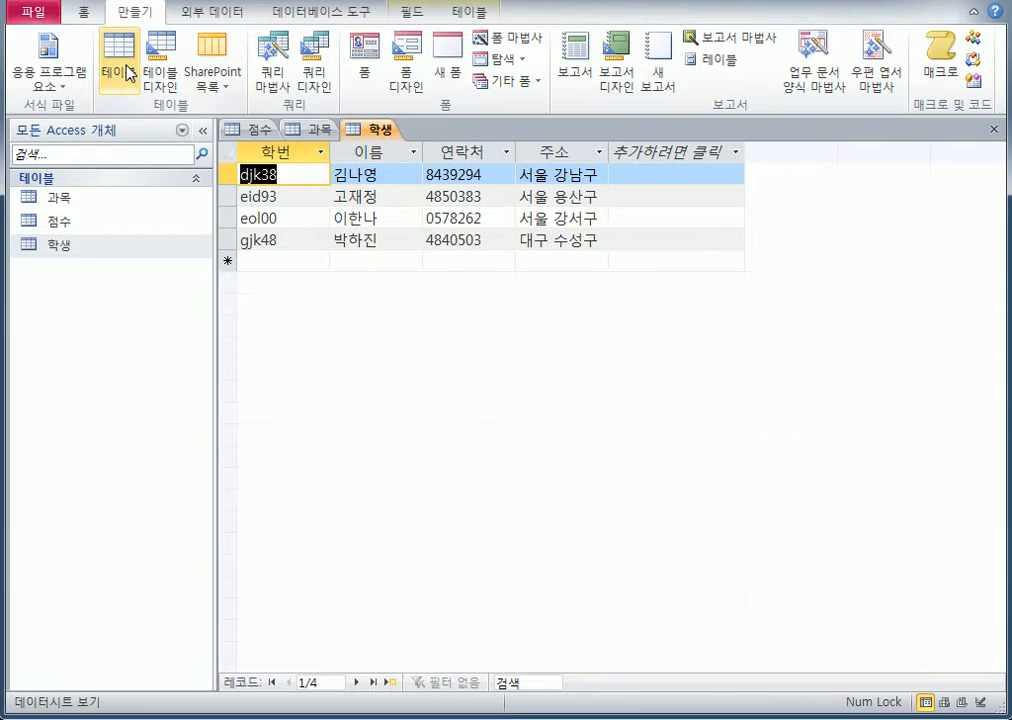
pyautogui.click(127, 72)
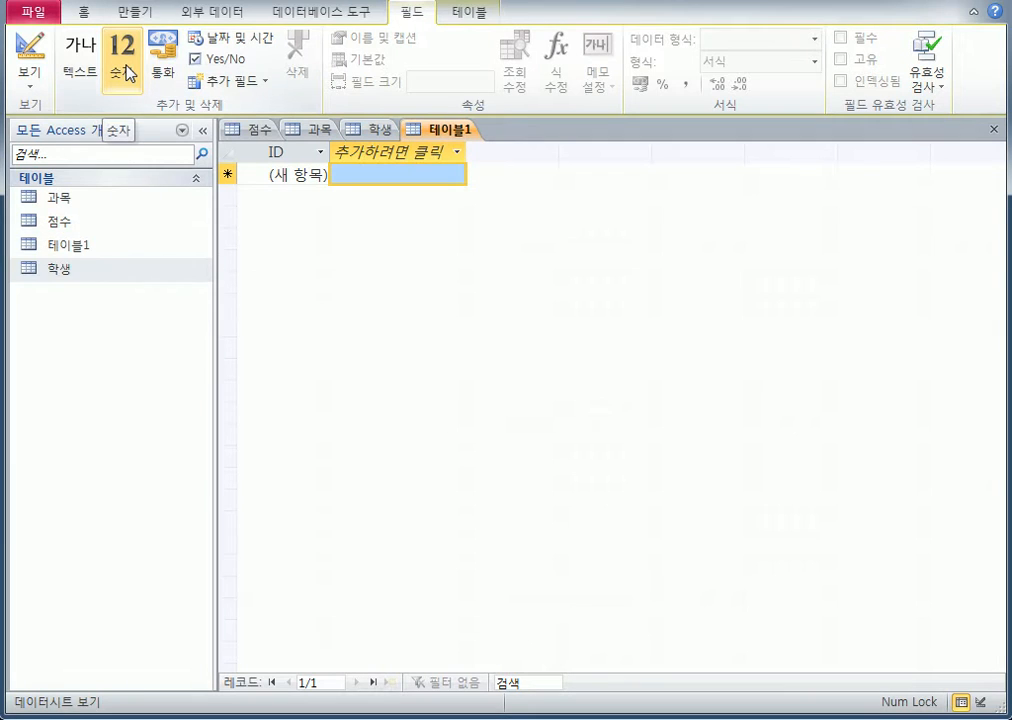
pyautogui.hotkey('ctrl', 'shift', 'd')
pyautogui.moveTo(481, 120); pyautogui.dragTo(401, 144)
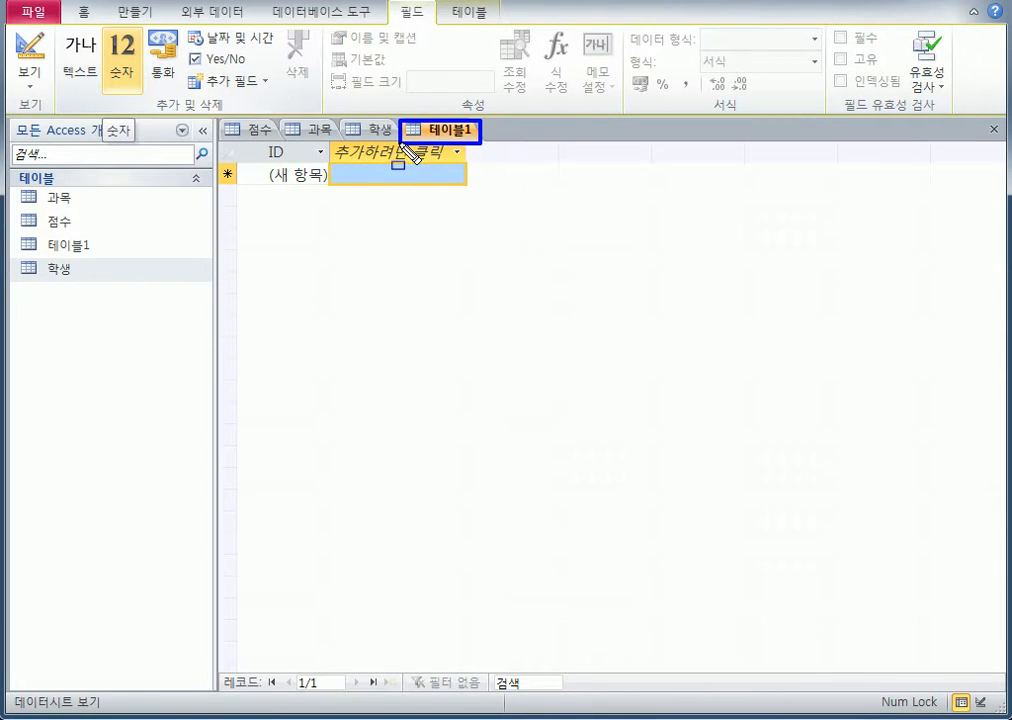
pyautogui.moveTo(18, 229); pyautogui.dragTo(117, 261)
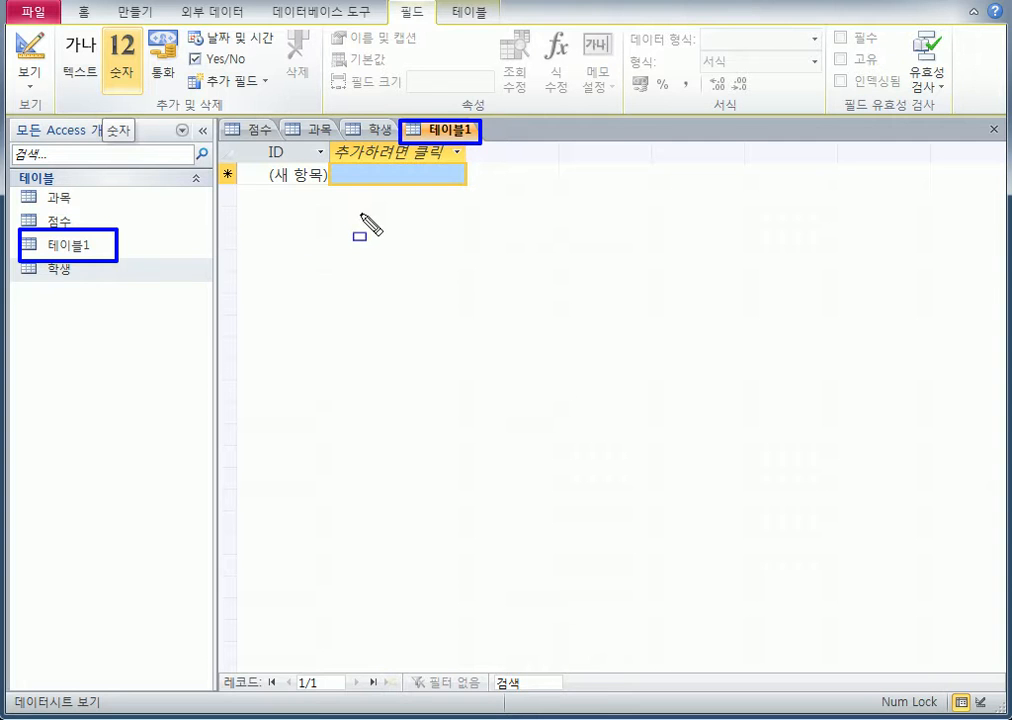
pyautogui.press('Escape')
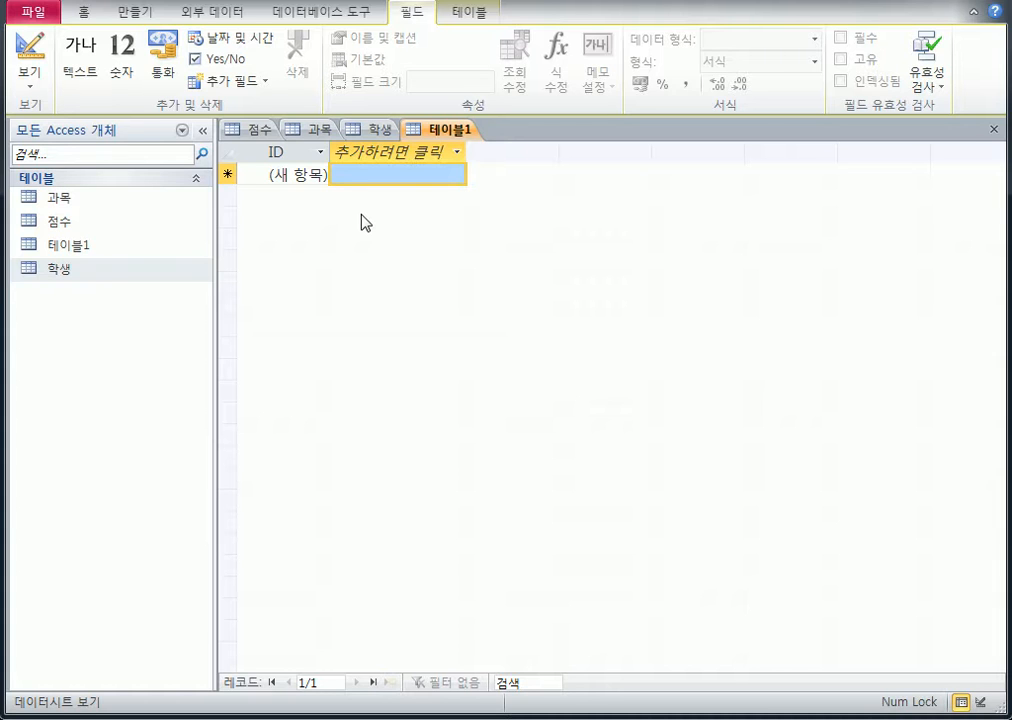
# Examine the field types offered for a new column and the data type of the ID field
pyautogui.click(286, 152)
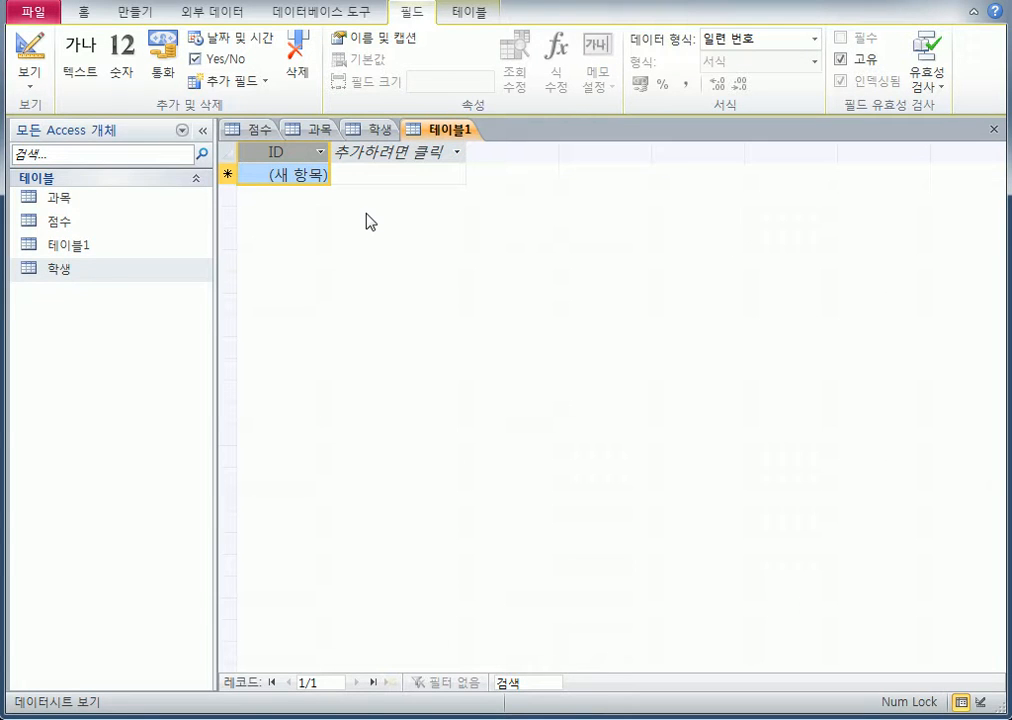
pyautogui.click(410, 160)
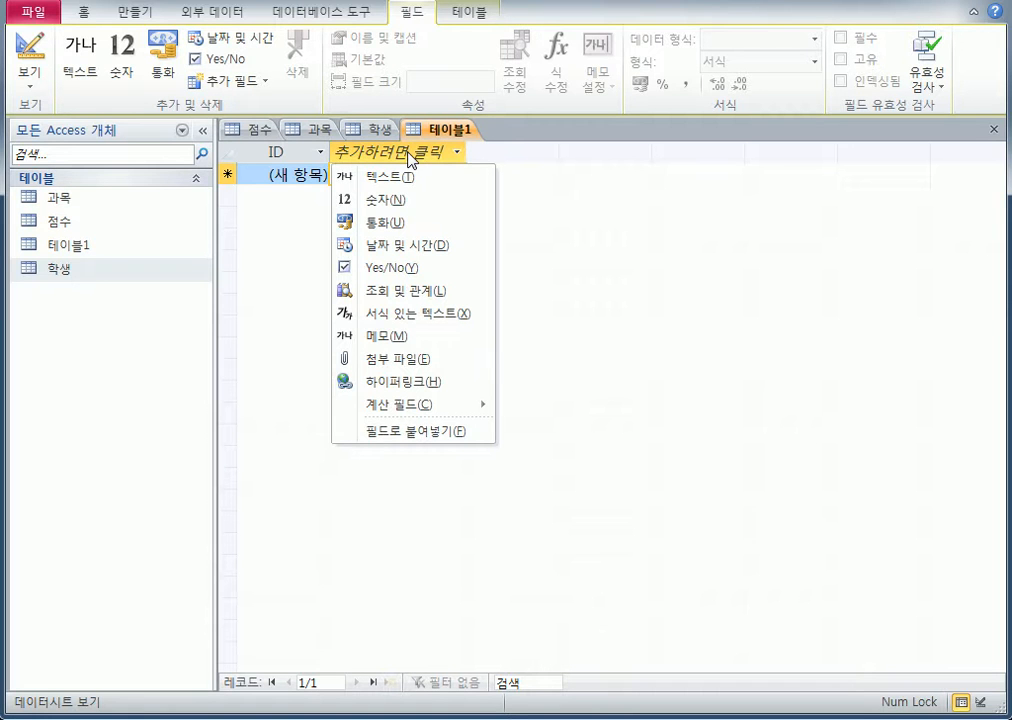
pyautogui.click(273, 152)
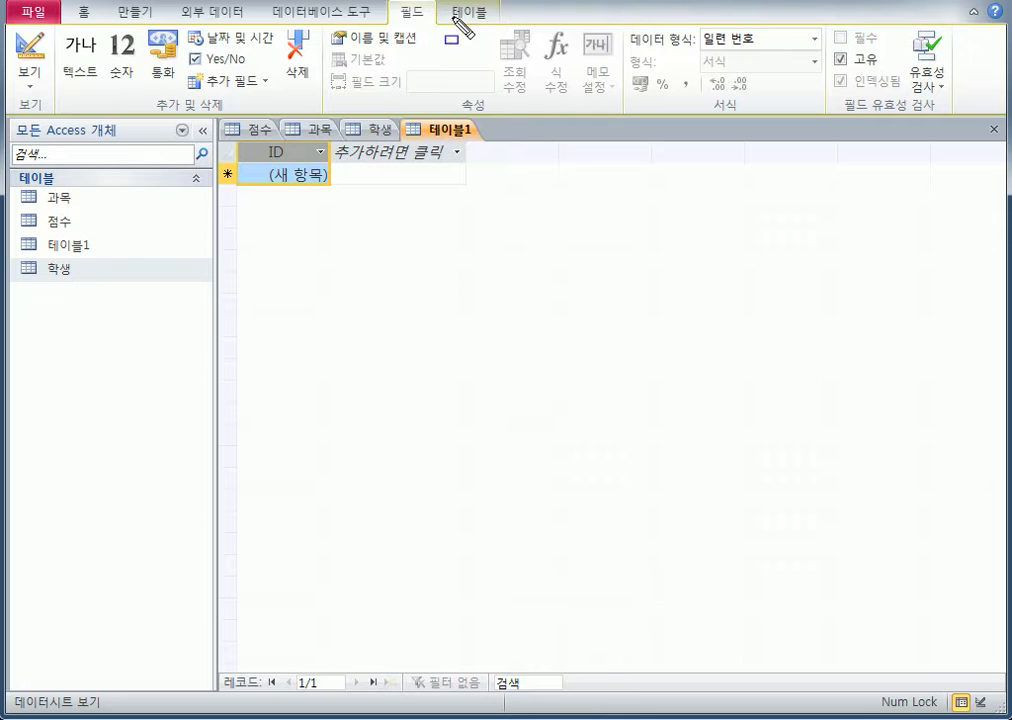
pyautogui.moveTo(378, 2)
pyautogui.mouseDown()
pyautogui.moveTo(508, 32)
pyautogui.moveTo(509, 56)
pyautogui.moveTo(505, 28)
pyautogui.moveTo(445, 28)
pyautogui.mouseUp()
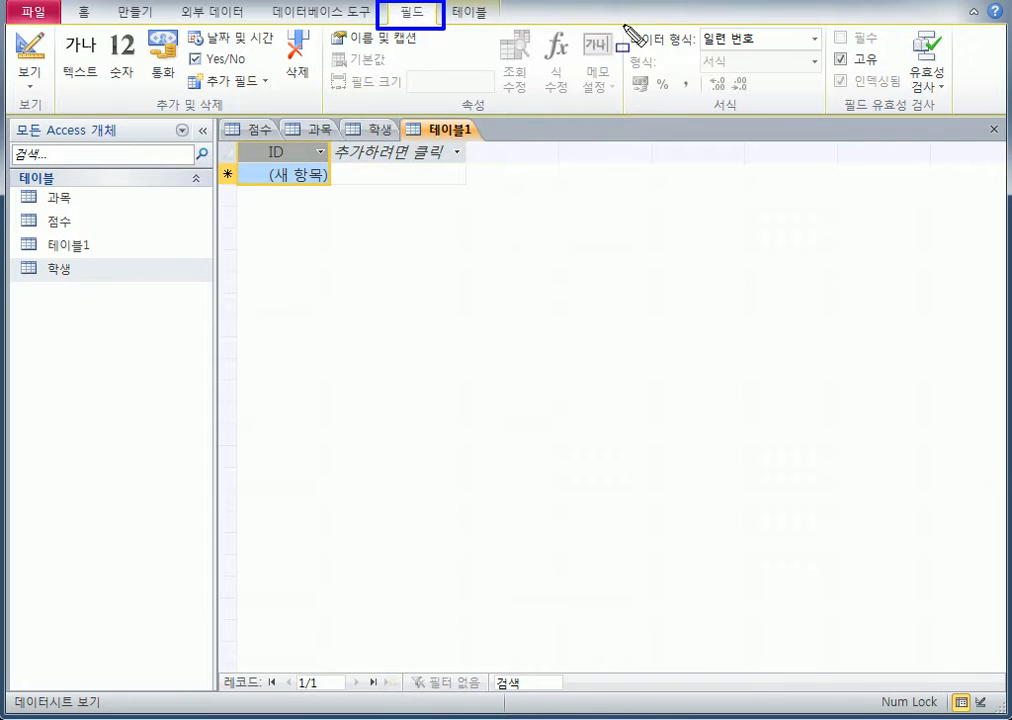
pyautogui.moveTo(622, 24); pyautogui.dragTo(704, 52)
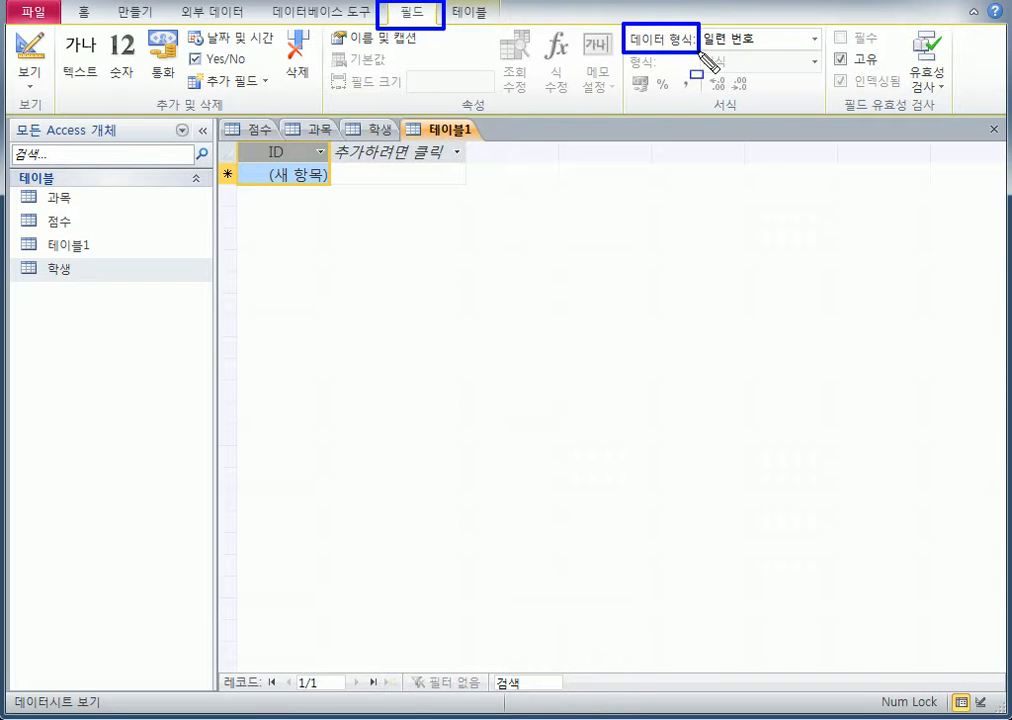
pyautogui.moveTo(696, 24); pyautogui.dragTo(828, 57)
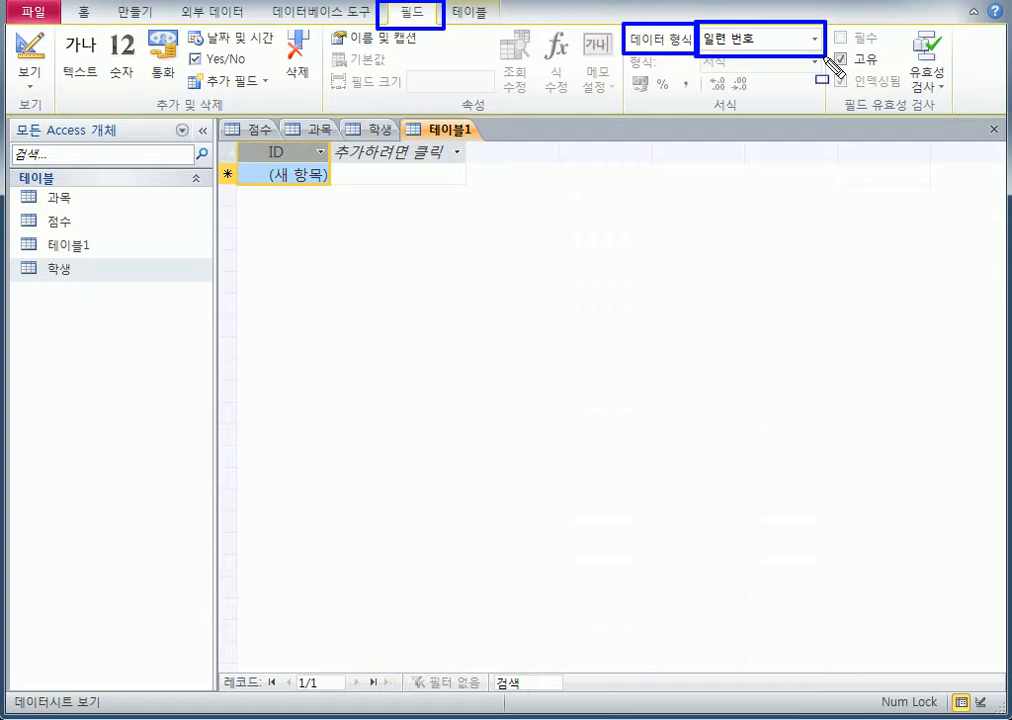
# Try to enter 1 in the ID field and view the other data types available for it
pyautogui.click(300, 176)
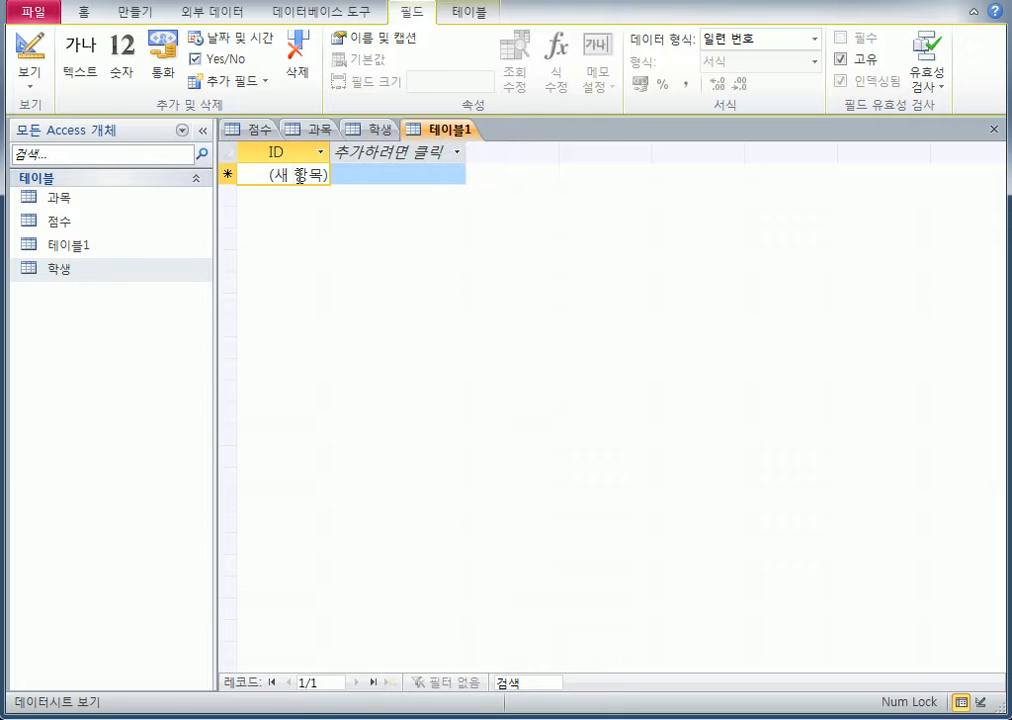
pyautogui.press('1')
pyautogui.click(815, 40)
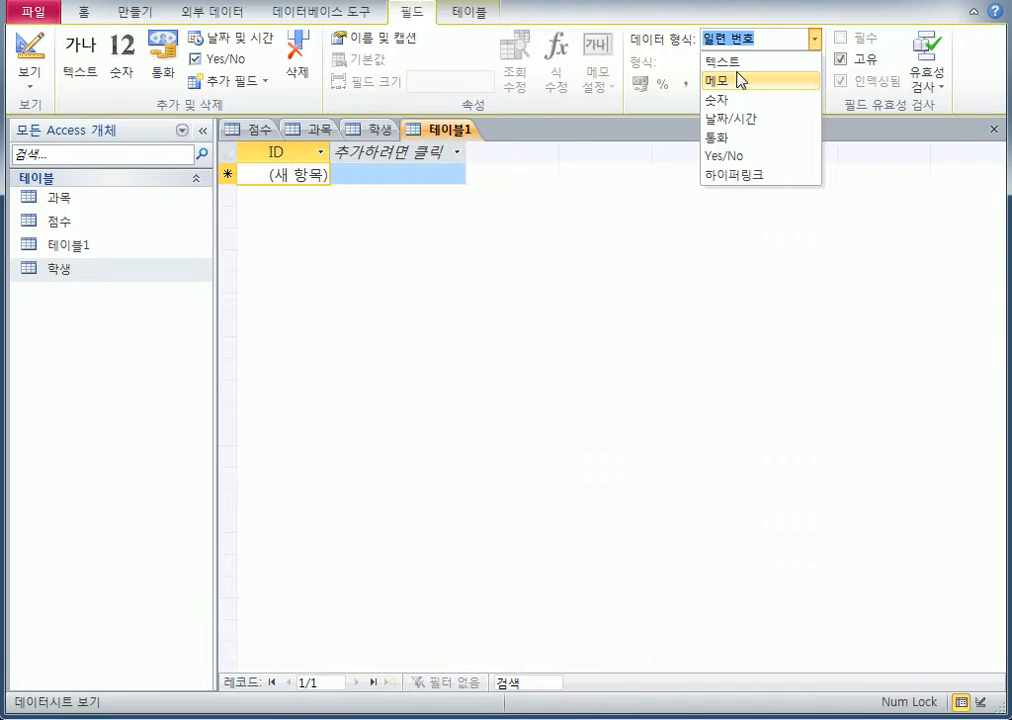
pyautogui.click(450, 264)
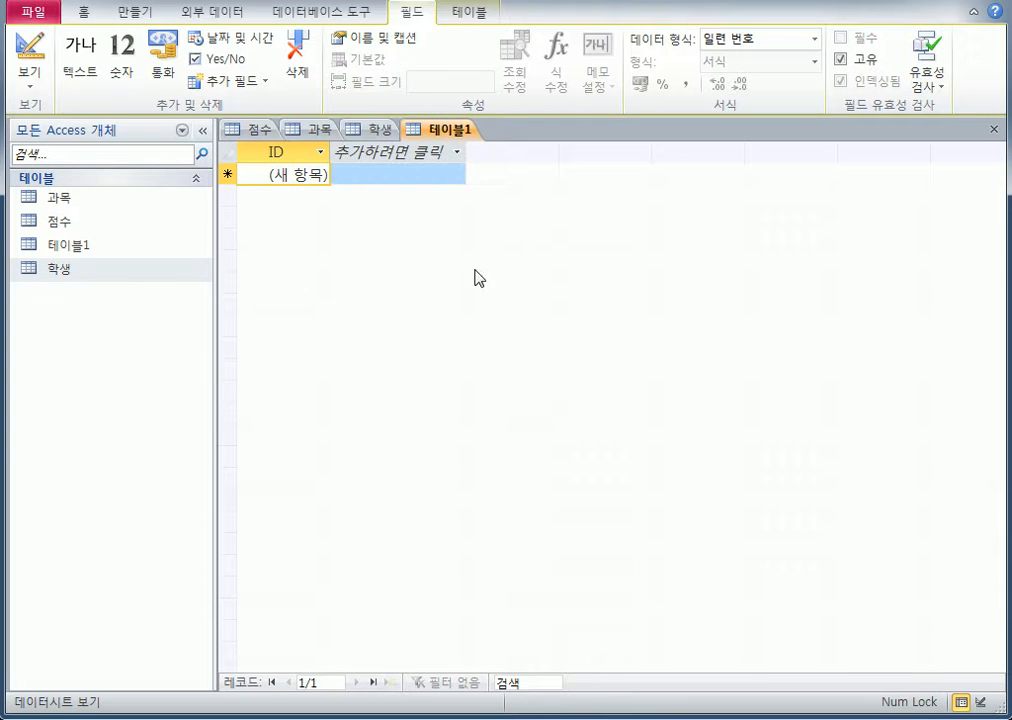
# Close the unsaved blank table and create another datasheet table with an added text (텍스트) field
pyautogui.click(995, 129)
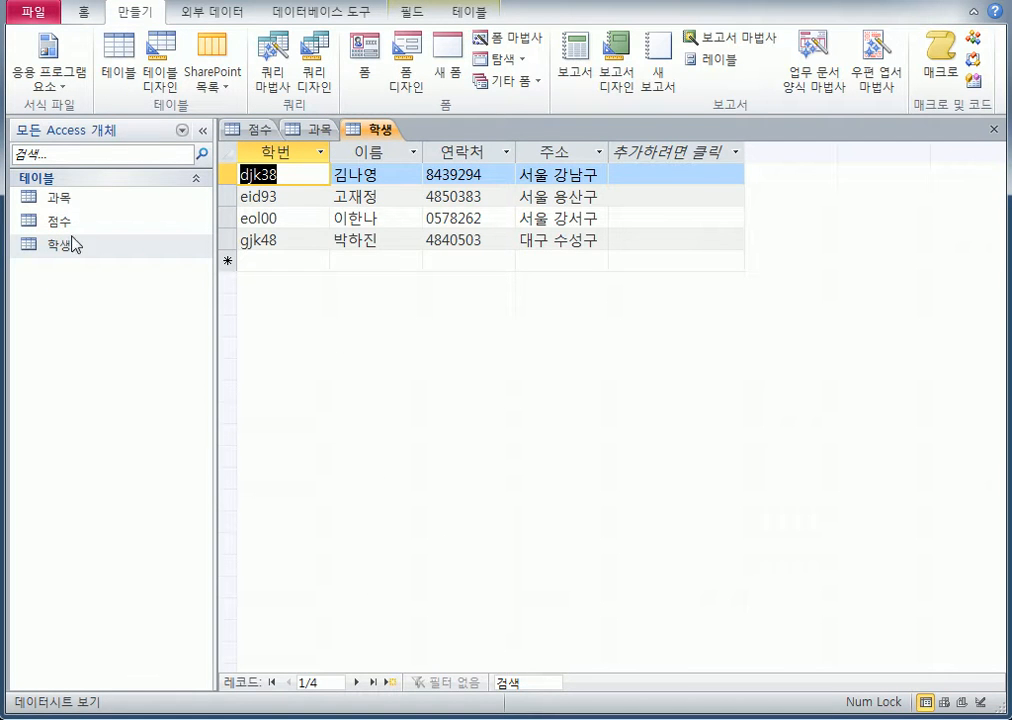
pyautogui.click(118, 60)
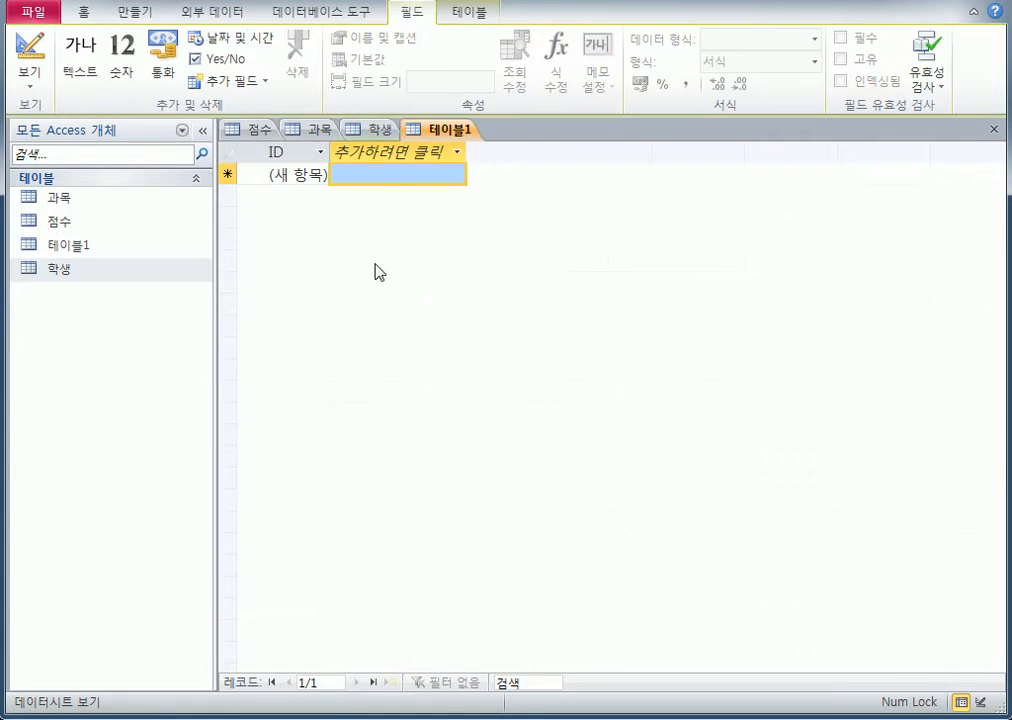
pyautogui.click(457, 152)
pyautogui.click(450, 181)
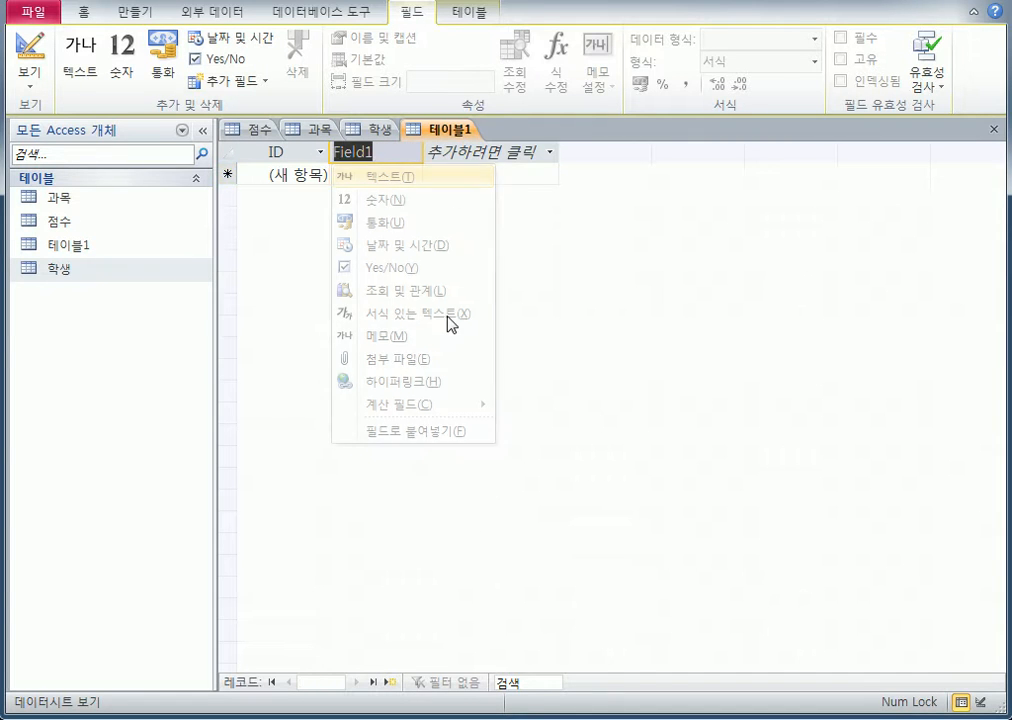
pyautogui.click(382, 175)
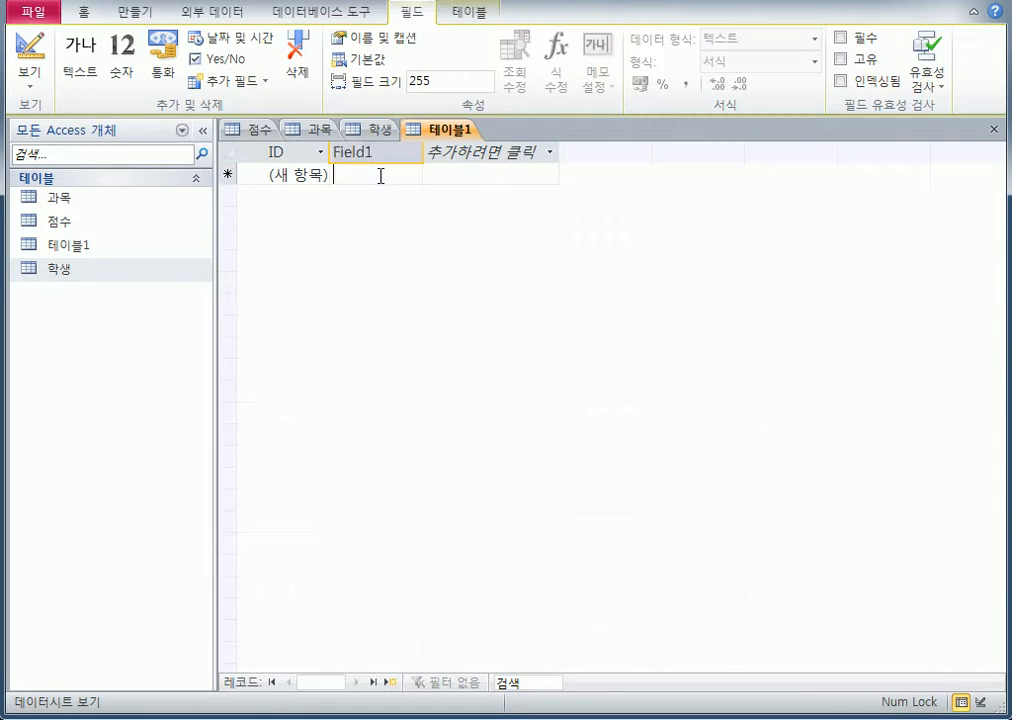
# Close the new table, saving it under the name 테이블1, and reopen it from the object list
pyautogui.click(994, 130)
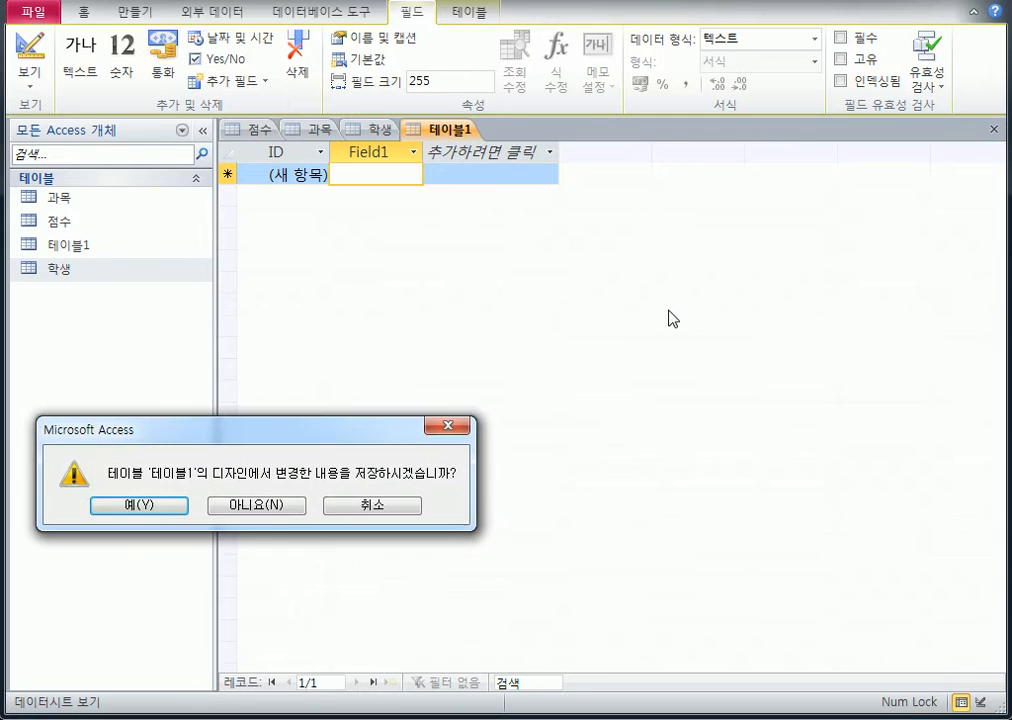
pyautogui.moveTo(366, 438); pyautogui.dragTo(464, 331)
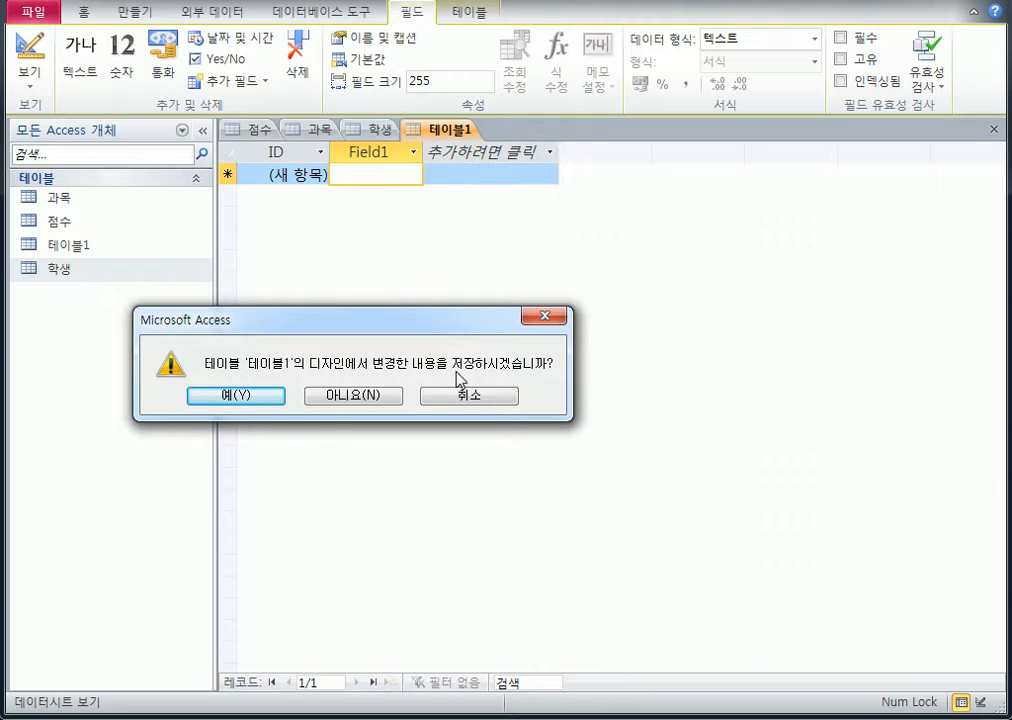
pyautogui.click(238, 396)
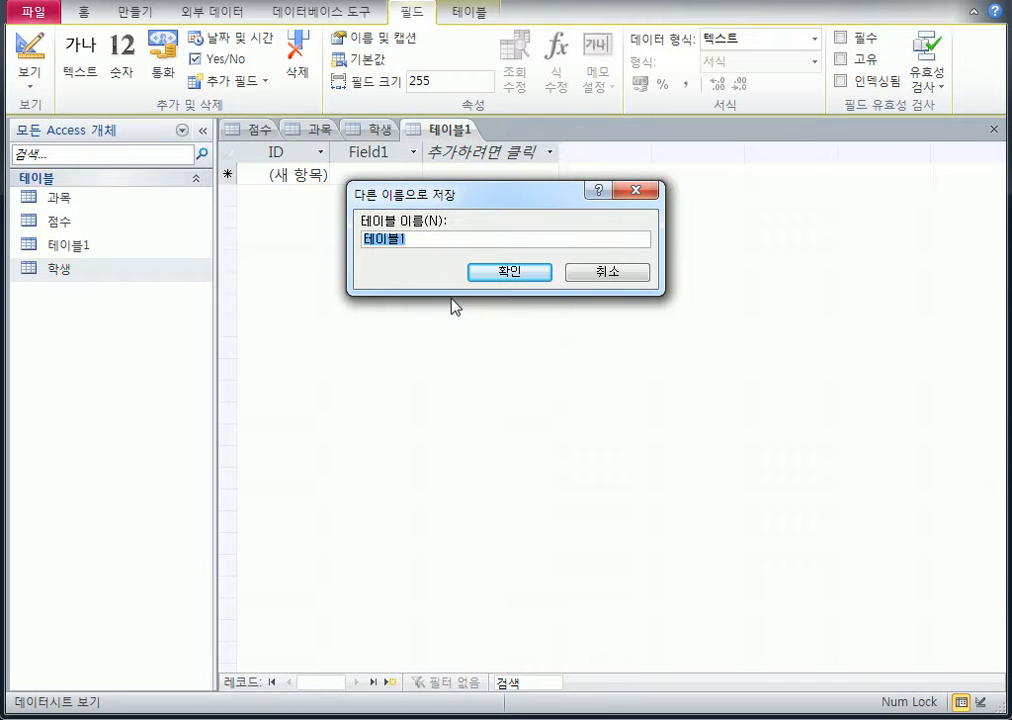
pyautogui.click(536, 277)
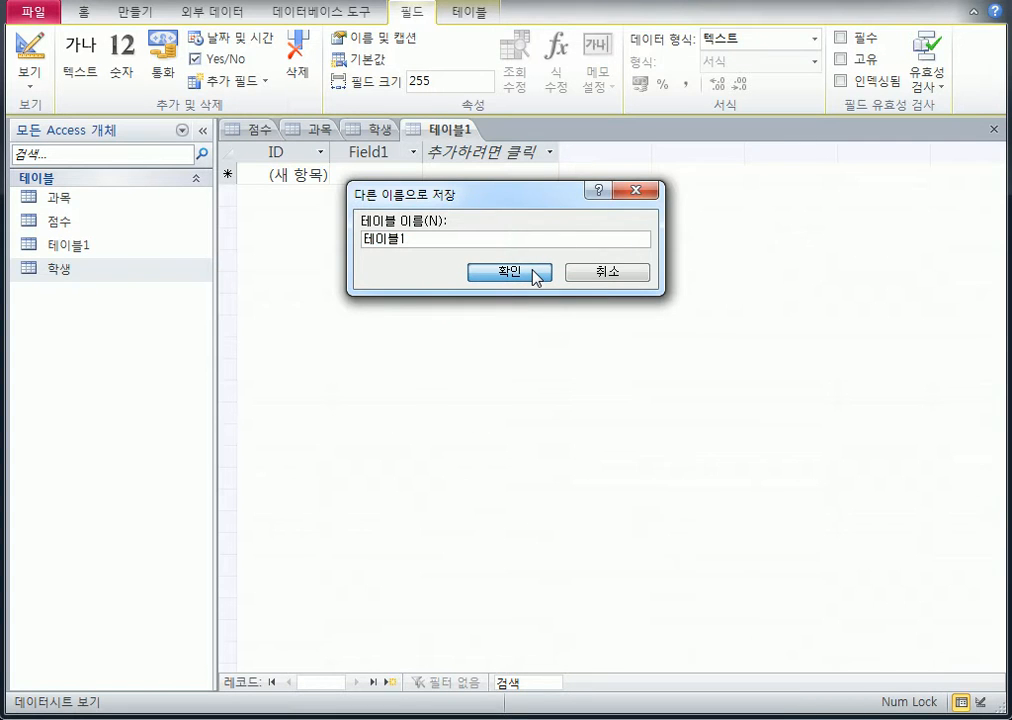
pyautogui.click(82, 250)
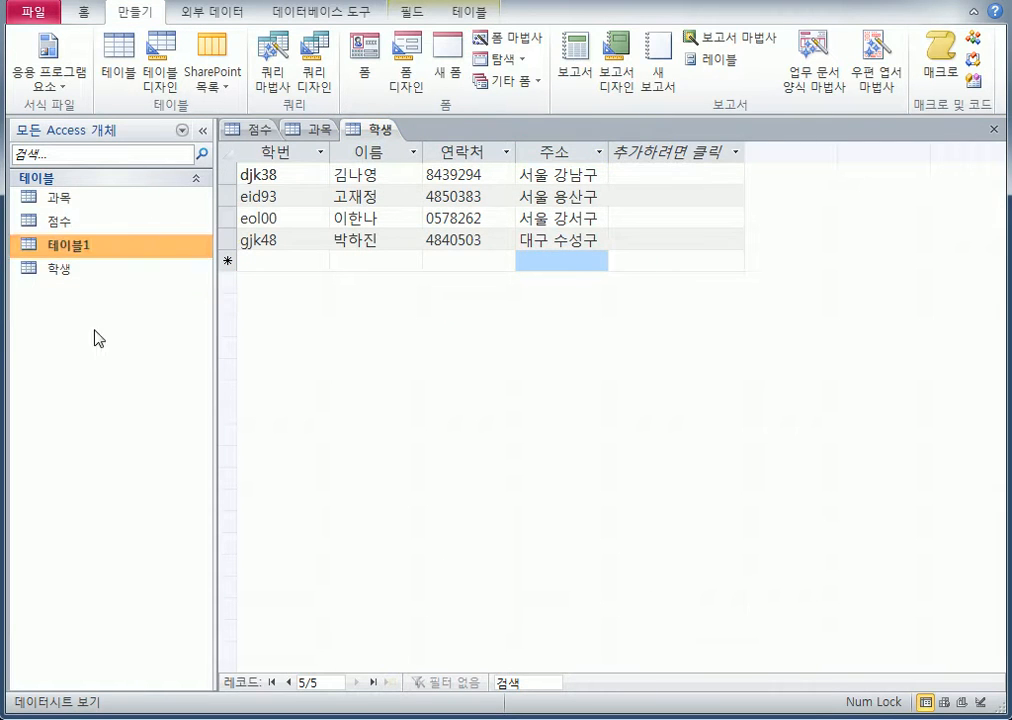
pyautogui.doubleClick(30, 250)
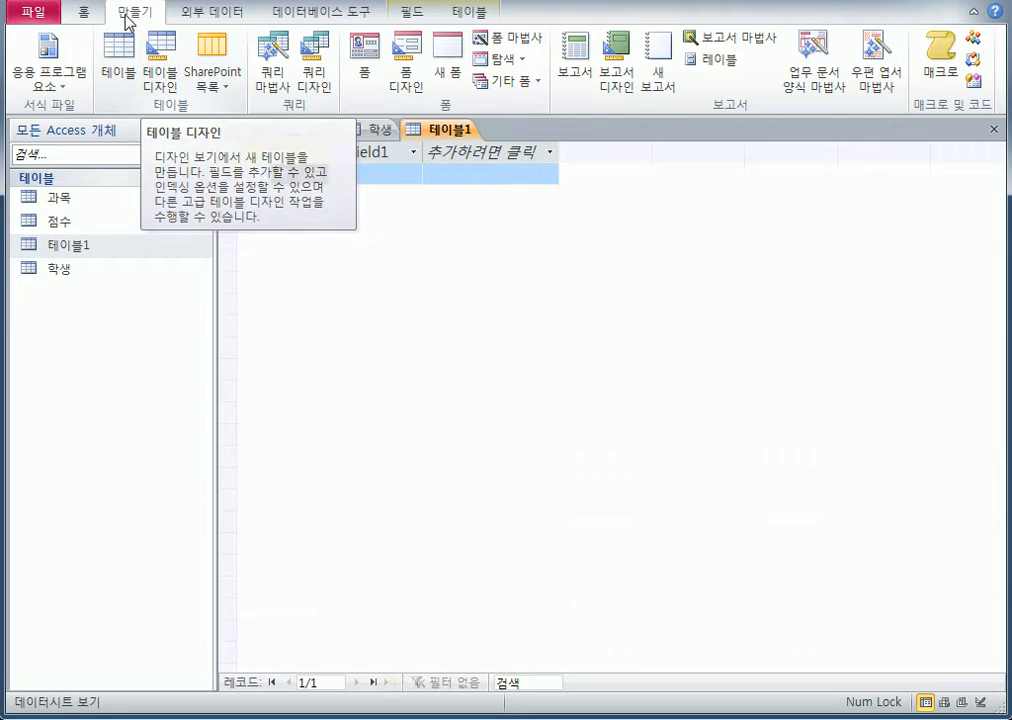
# Create a second new table in Design view
pyautogui.click(162, 62)
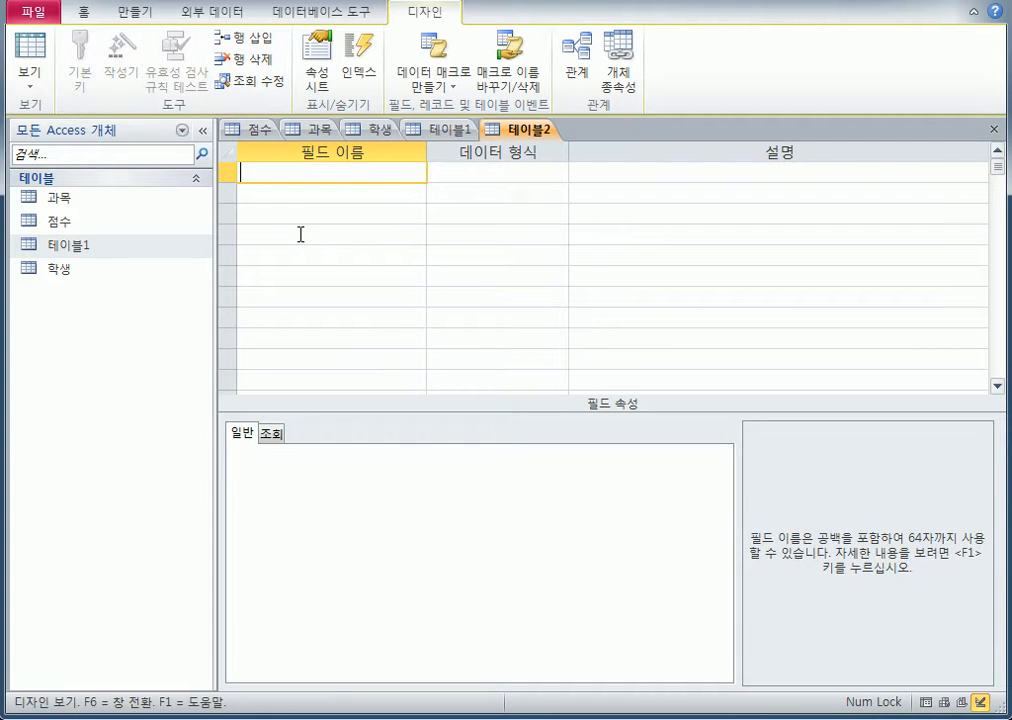
pyautogui.hotkey('ctrl', 'shift', 'd')
pyautogui.moveTo(389, 108)
pyautogui.mouseDown()
pyautogui.moveTo(459, 140)
pyautogui.moveTo(572, 141)
pyautogui.mouseUp()
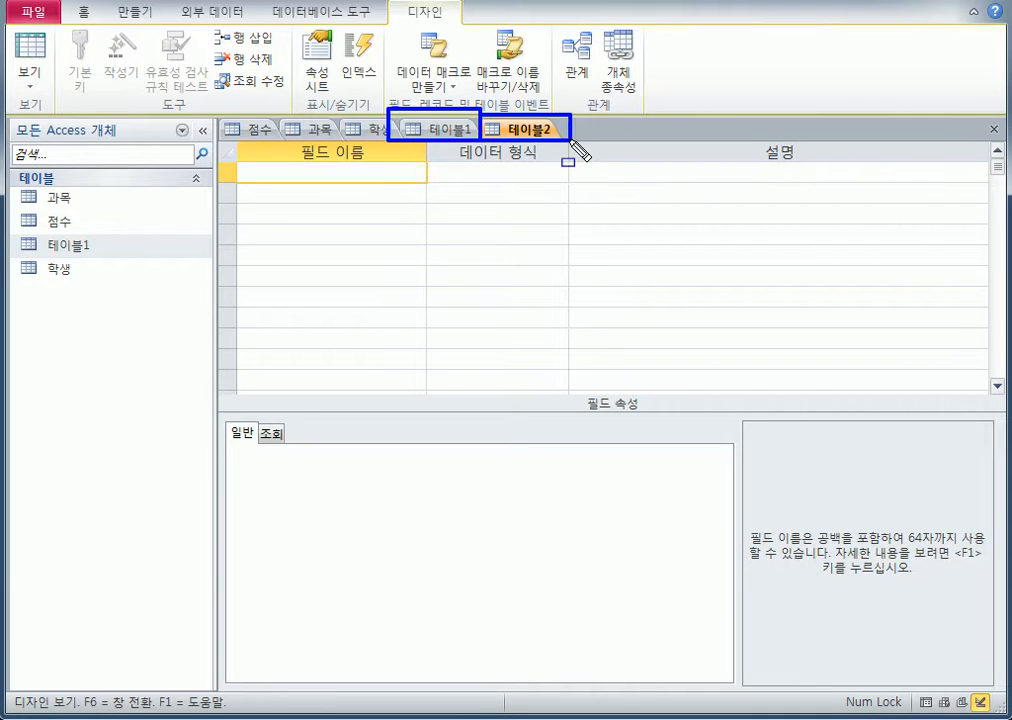
pyautogui.moveTo(207, 186)
pyautogui.mouseDown()
pyautogui.moveTo(20, 300)
pyautogui.moveTo(12, 295)
pyautogui.mouseUp()
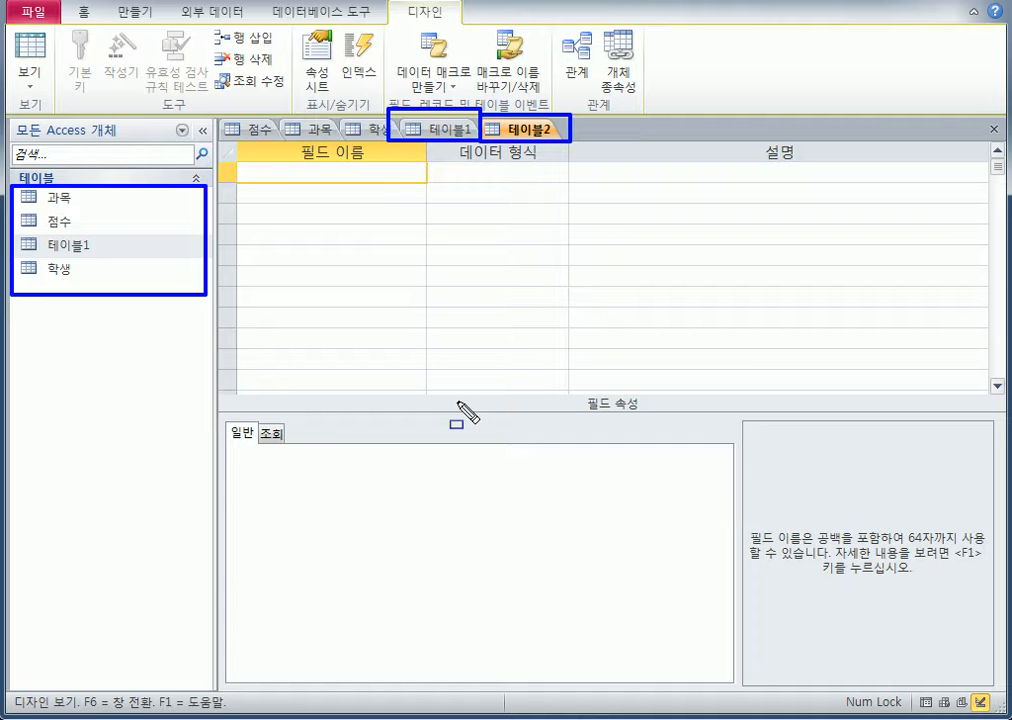
# Define the first field of the new table as 이름 with the text (텍스트) data type
pyautogui.click(336, 172)
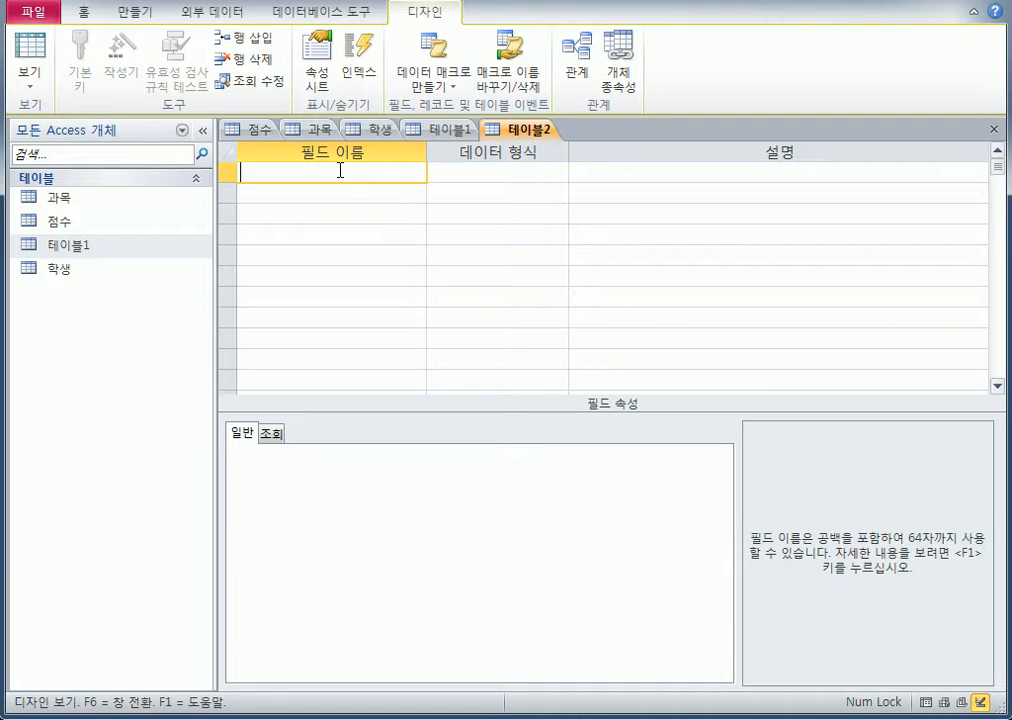
pyautogui.write('이름')
pyautogui.press('Tab')
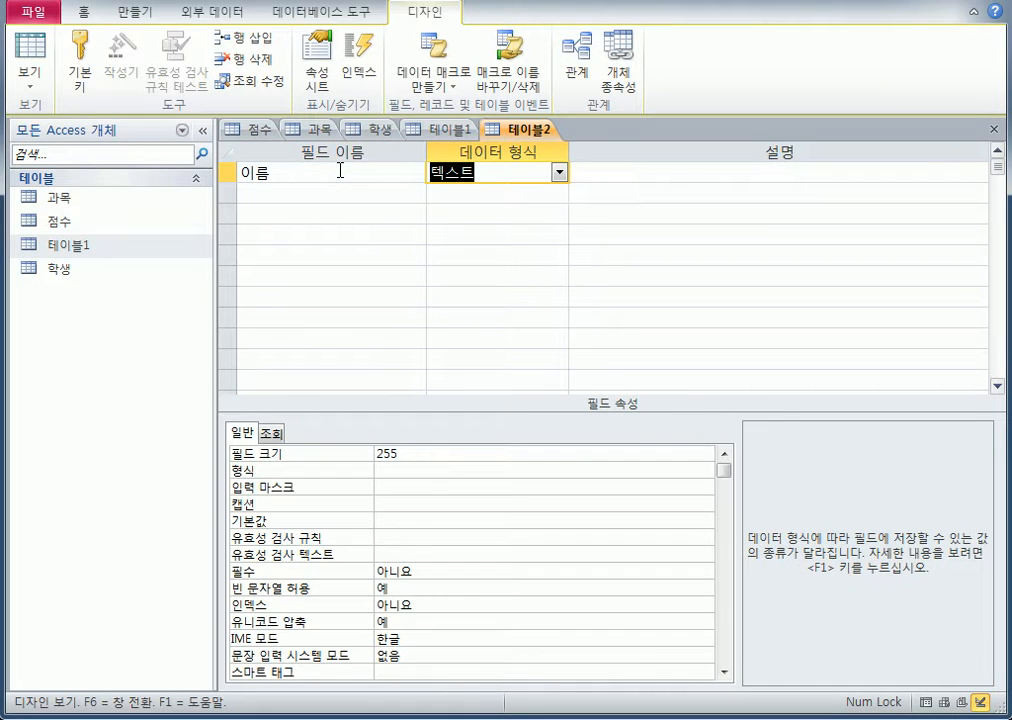
pyautogui.click(492, 213)
pyautogui.click(421, 198)
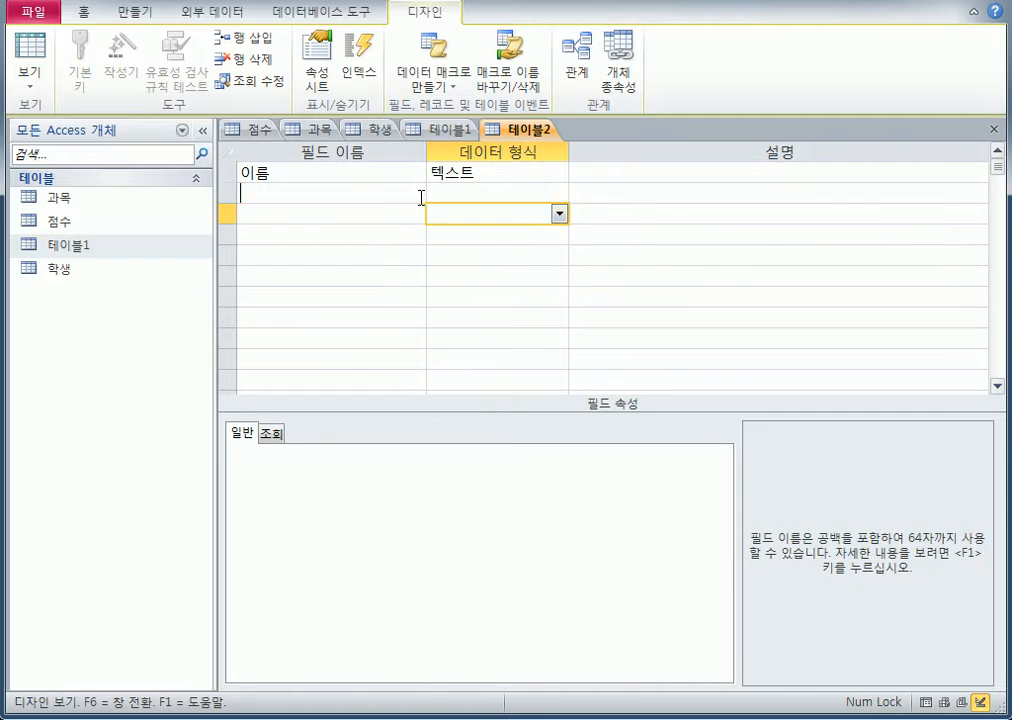
pyautogui.click(471, 173)
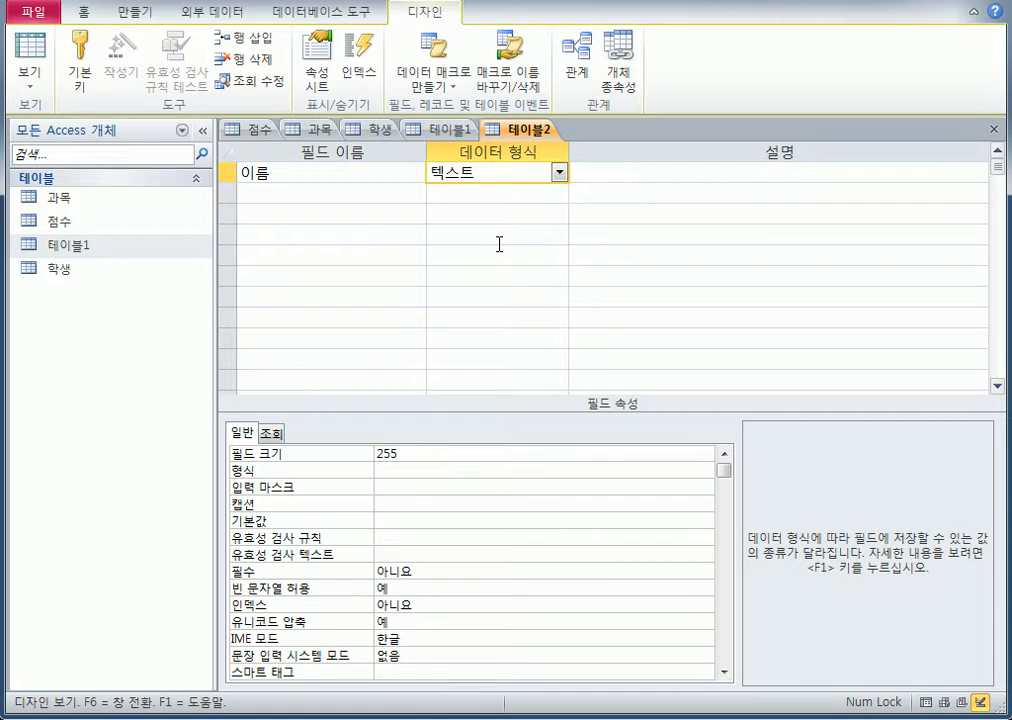
pyautogui.click(398, 194)
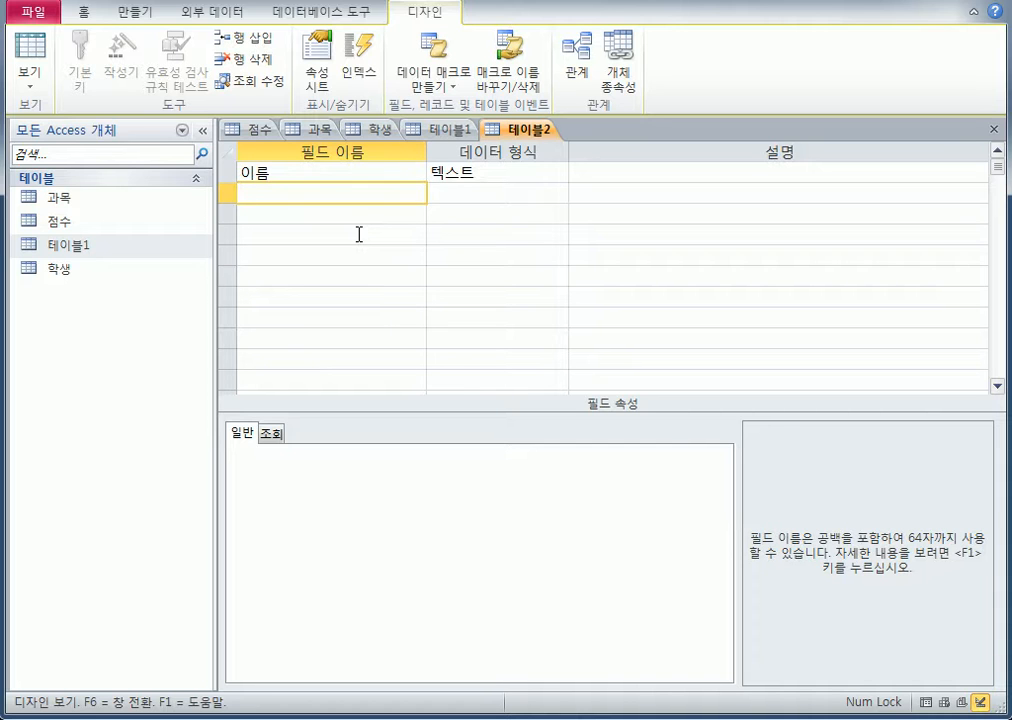
# Add the fields 성별 and 혈액형 below 이름, both with the text (텍스트) data type
pyautogui.write('성별')
pyautogui.press('Return')
pyautogui.press('Return')
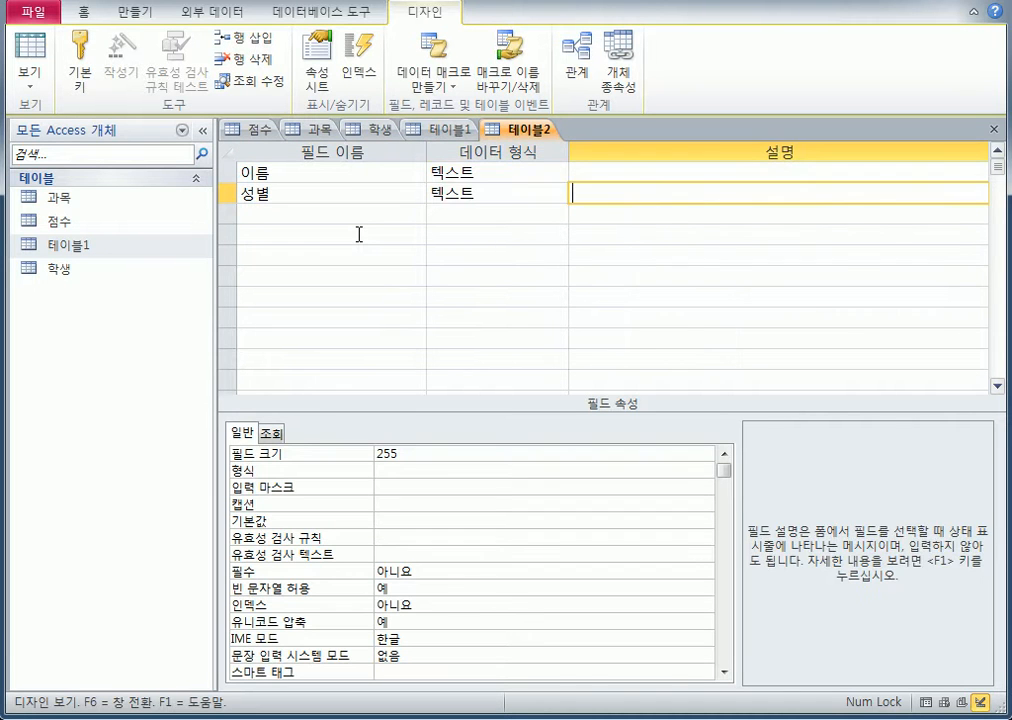
pyautogui.click(362, 219)
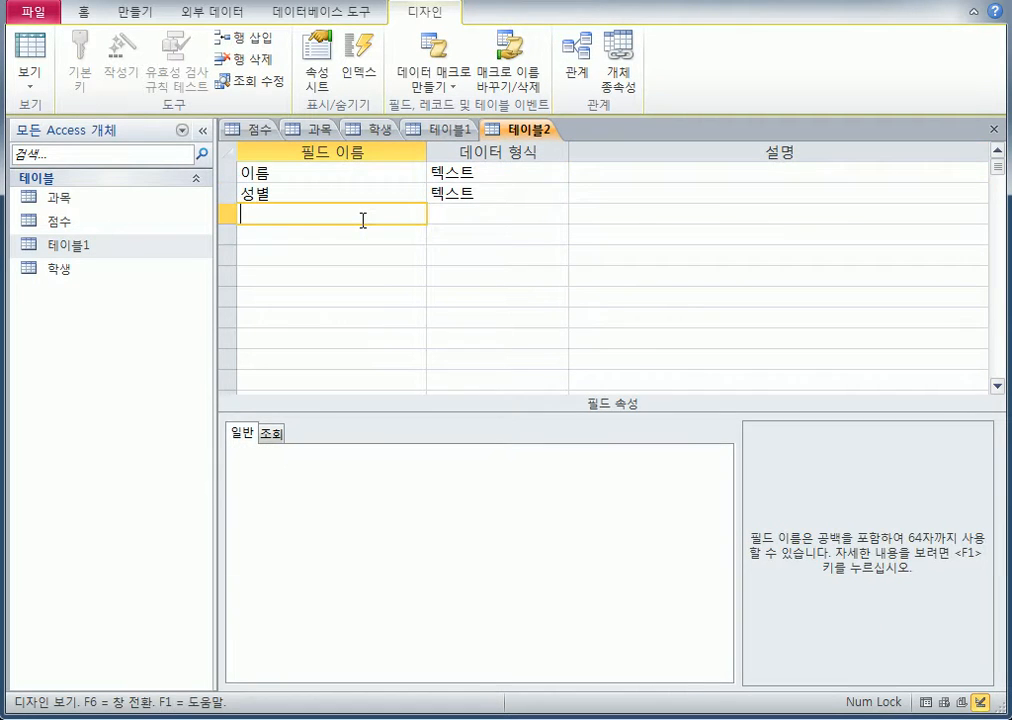
pyautogui.write('혈액형')
pyautogui.click(362, 219)
# Examine the three defined fields, the data type column and the general properties of the 혈액형 field
pyautogui.click(352, 172)
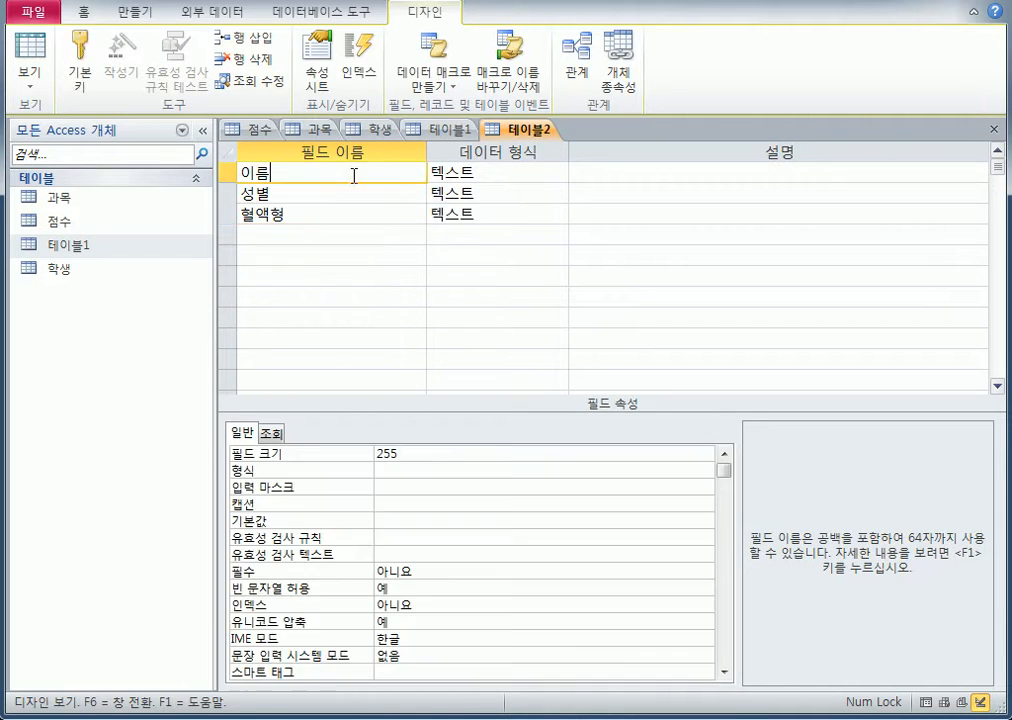
pyautogui.click(350, 195)
pyautogui.click(339, 217)
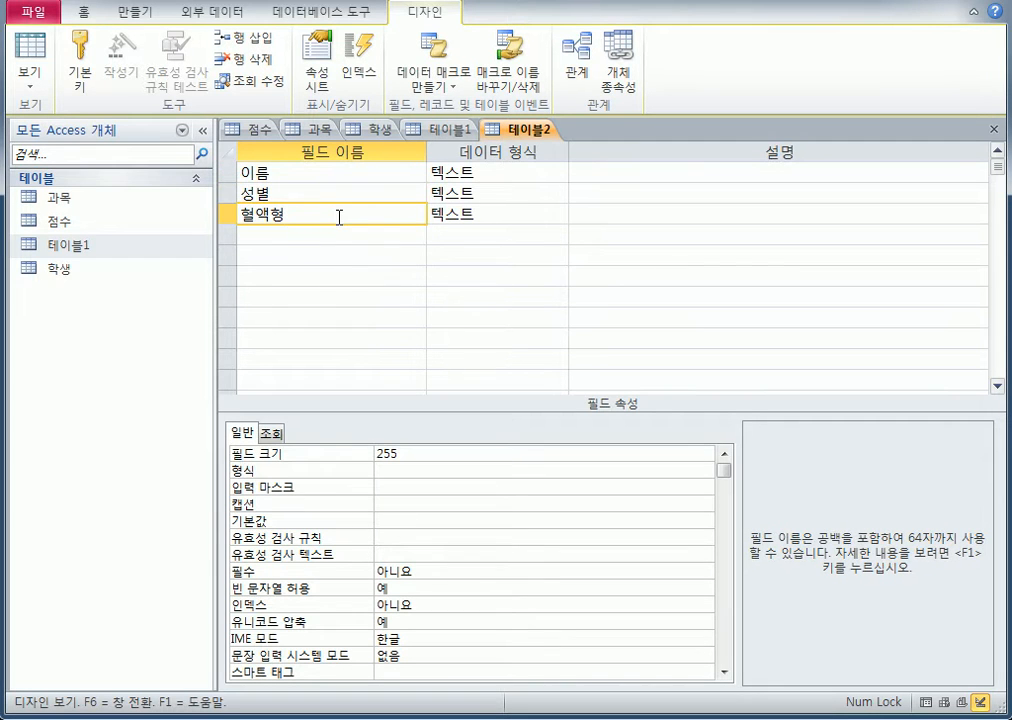
pyautogui.hotkey('ctrl', 'shift', 'd')
pyautogui.moveTo(422, 151)
pyautogui.mouseDown()
pyautogui.moveTo(499, 221)
pyautogui.moveTo(500, 238)
pyautogui.mouseUp()
pyautogui.press('Escape')
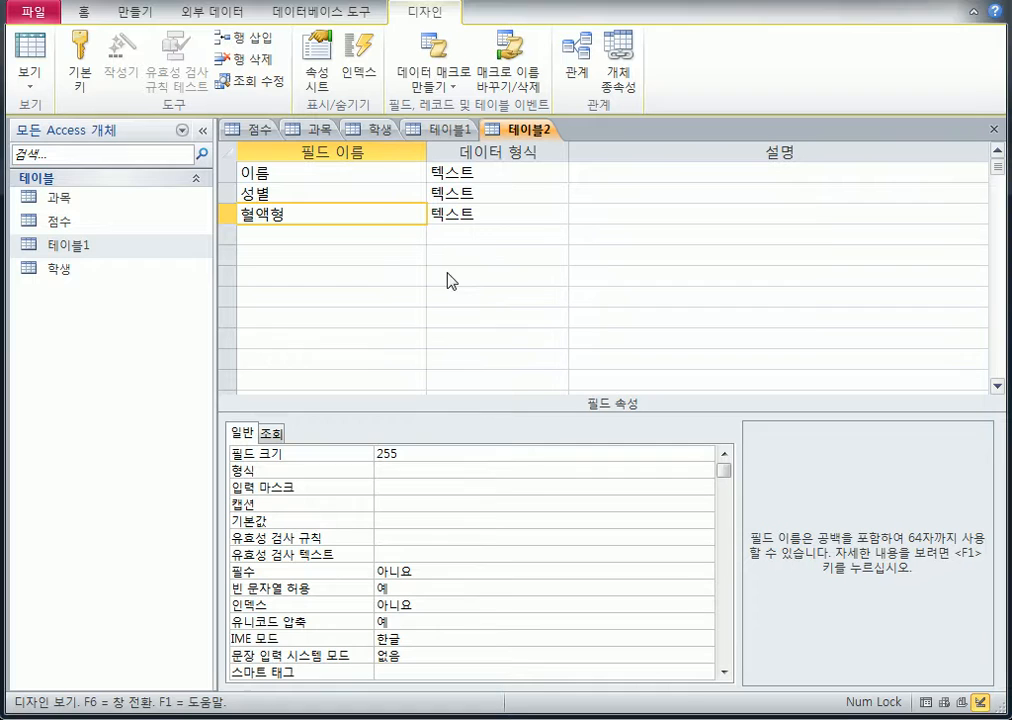
pyautogui.click(366, 174)
pyautogui.press('Down')
pyautogui.click(306, 211)
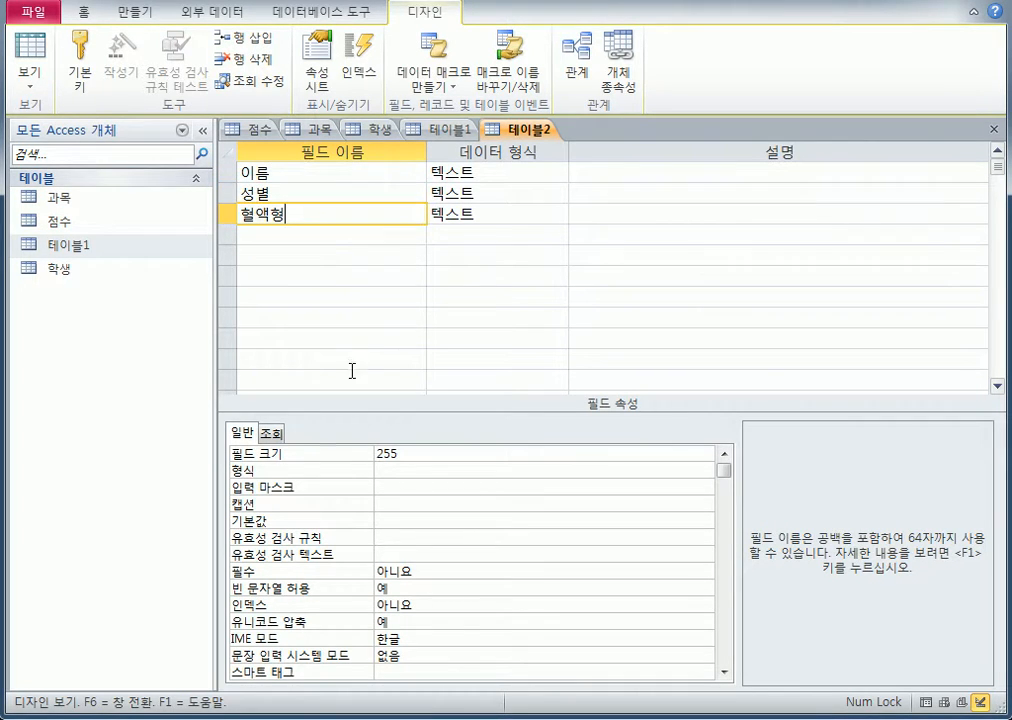
pyautogui.hotkey('ctrl', 'shift', 'd')
pyautogui.moveTo(224, 443)
pyautogui.mouseDown()
pyautogui.moveTo(410, 593)
pyautogui.moveTo(466, 668)
pyautogui.moveTo(470, 702)
pyautogui.moveTo(528, 701)
pyautogui.moveTo(529, 688)
pyautogui.mouseUp()
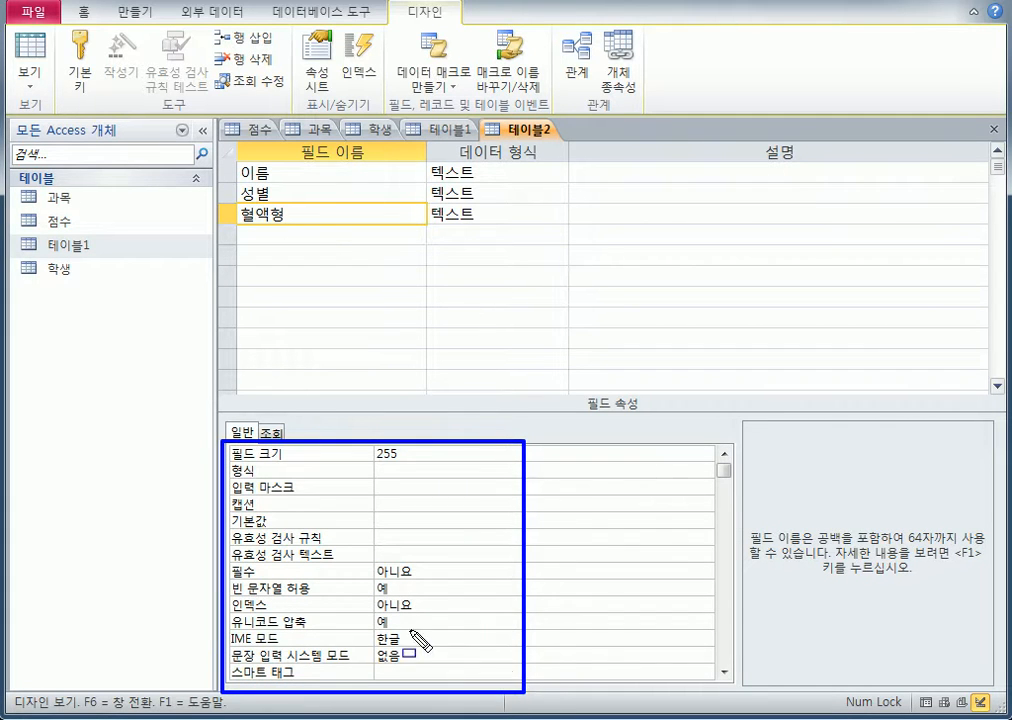
pyautogui.press('Escape')
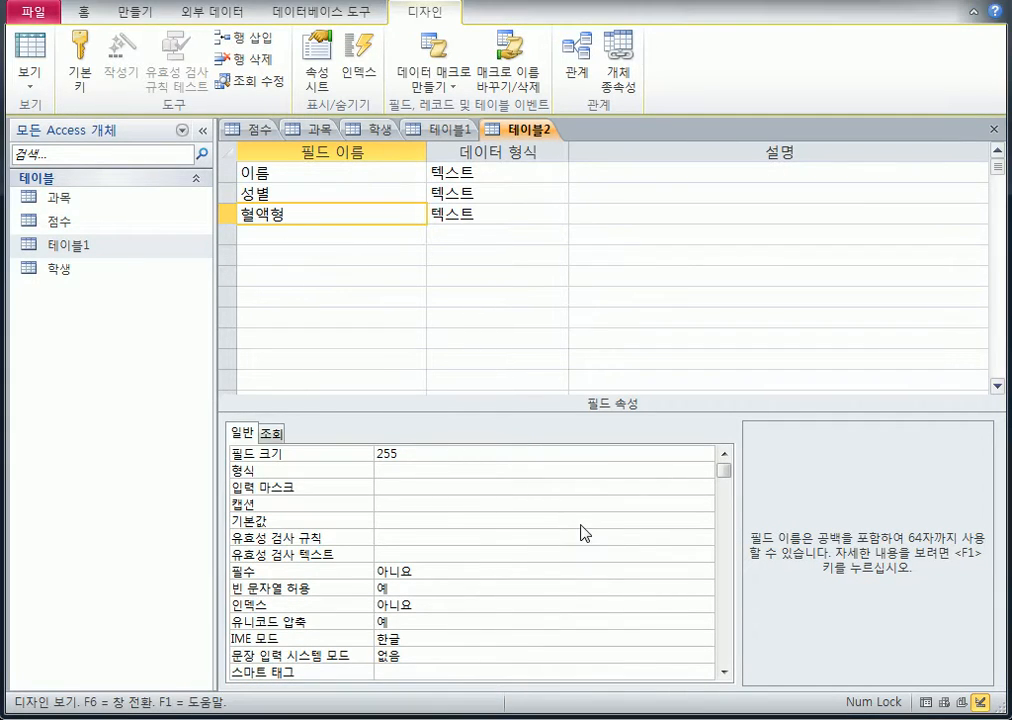
# Examine the 점수 and 과목 tables in datasheet view, and return to 테이블2 to review its fields' data types
pyautogui.click(149, 16)
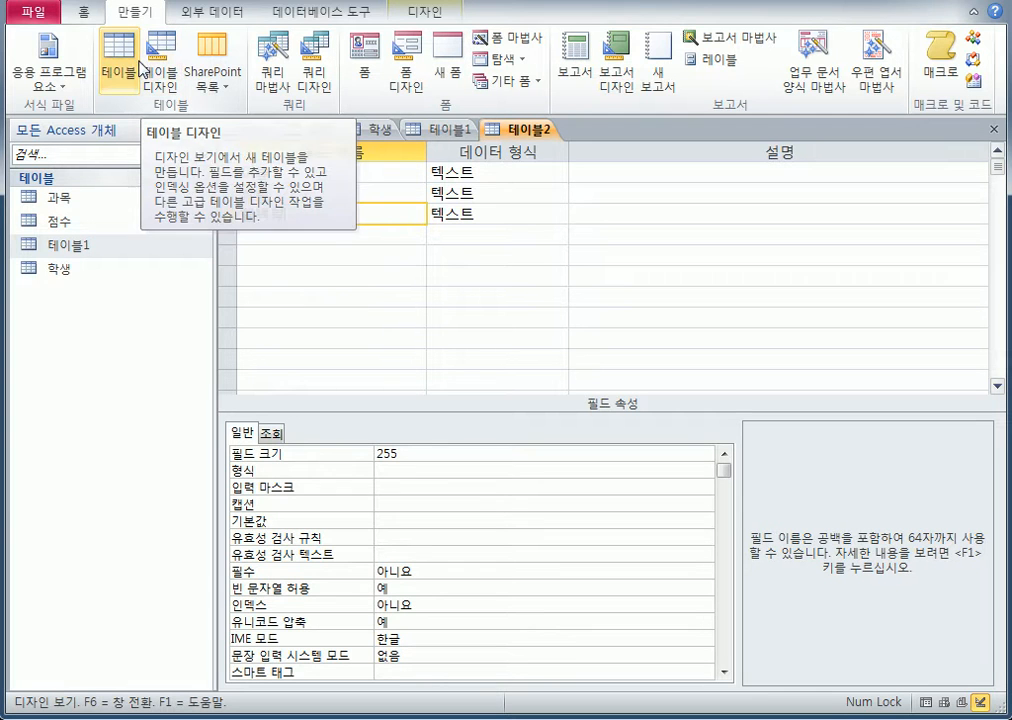
pyautogui.click(253, 130)
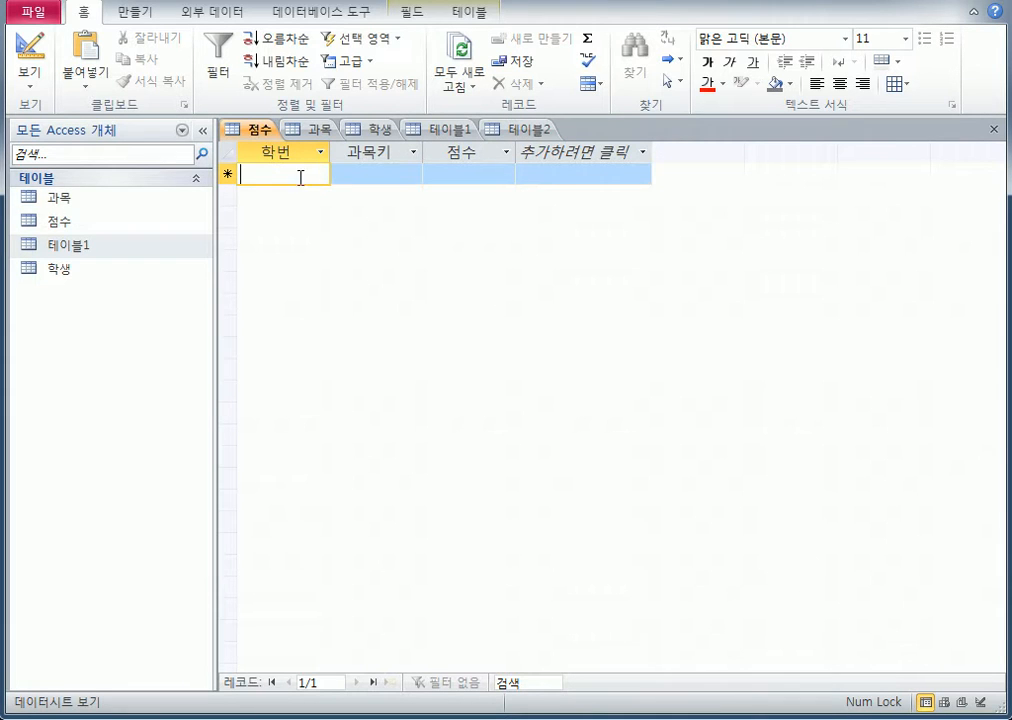
pyautogui.click(320, 131)
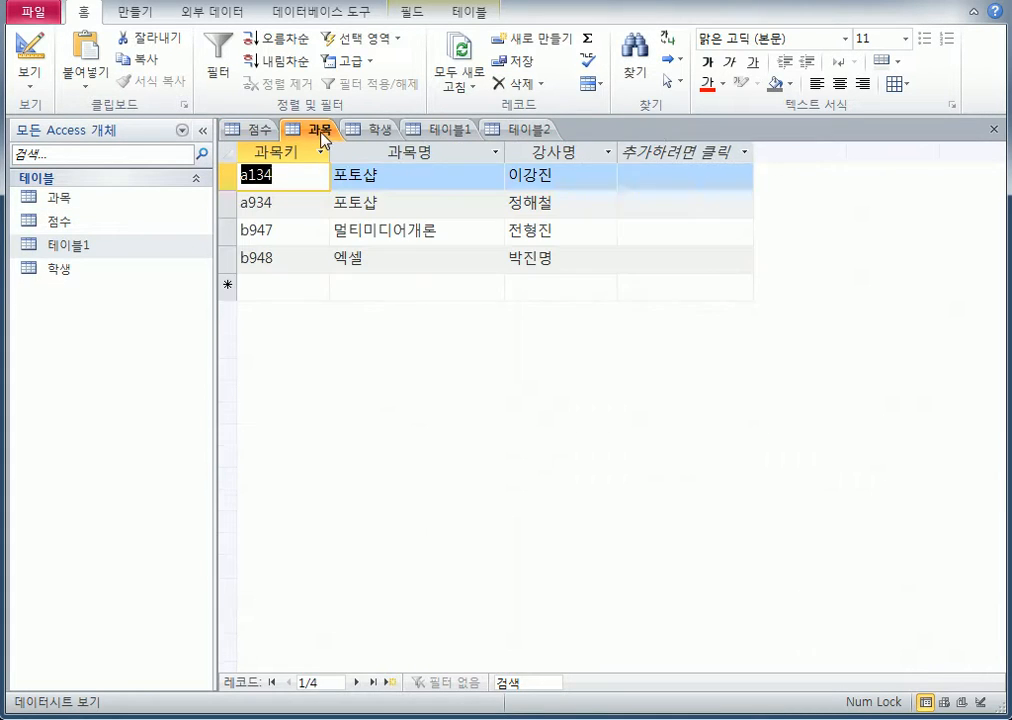
pyautogui.click(386, 210)
pyautogui.click(393, 229)
pyautogui.click(454, 255)
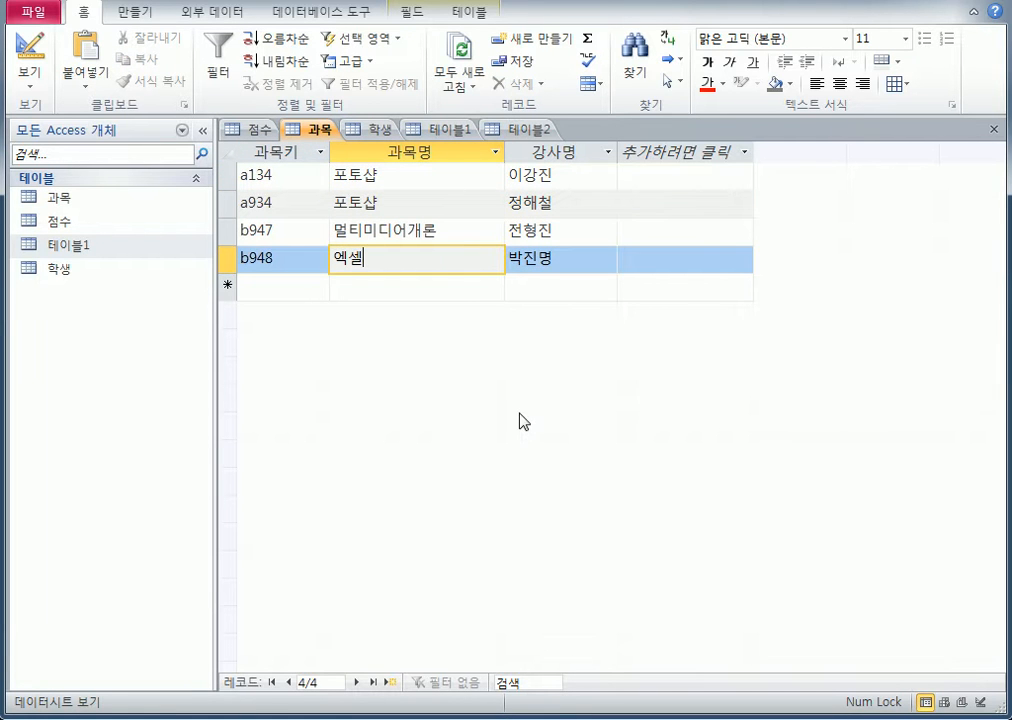
pyautogui.click(80, 271)
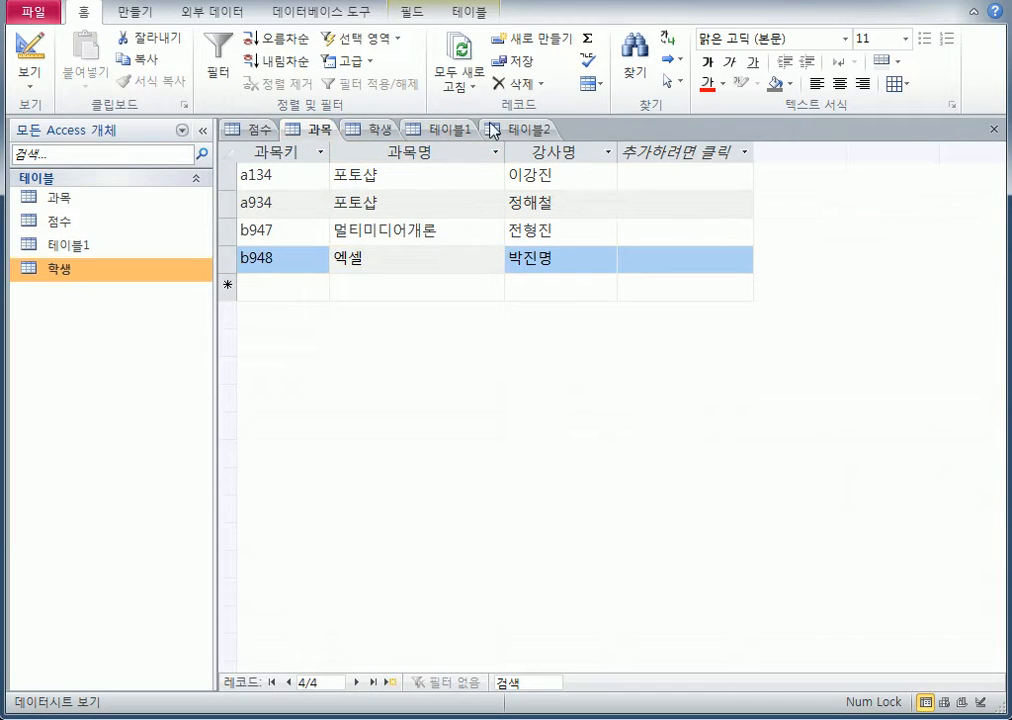
pyautogui.click(525, 129)
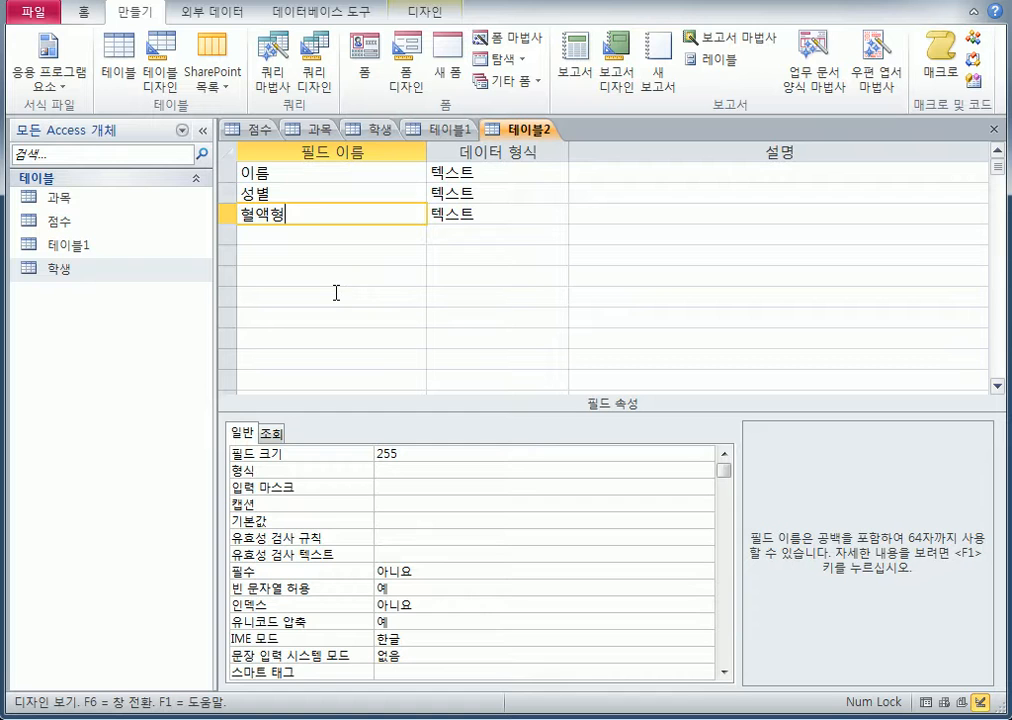
pyautogui.click(526, 174)
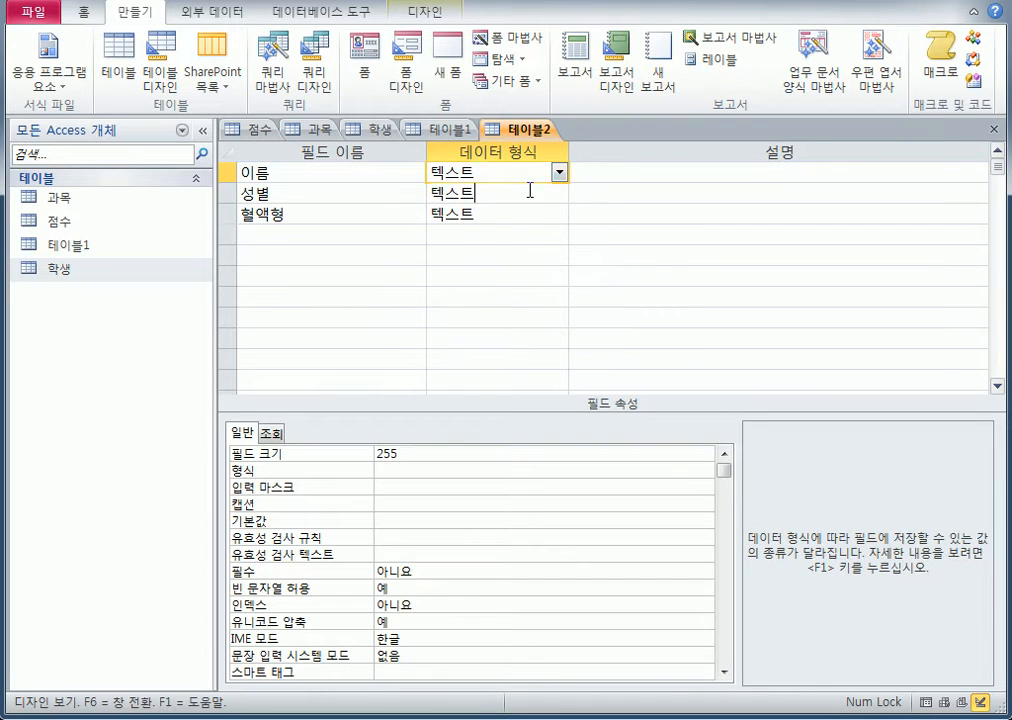
pyautogui.click(532, 213)
pyautogui.click(361, 175)
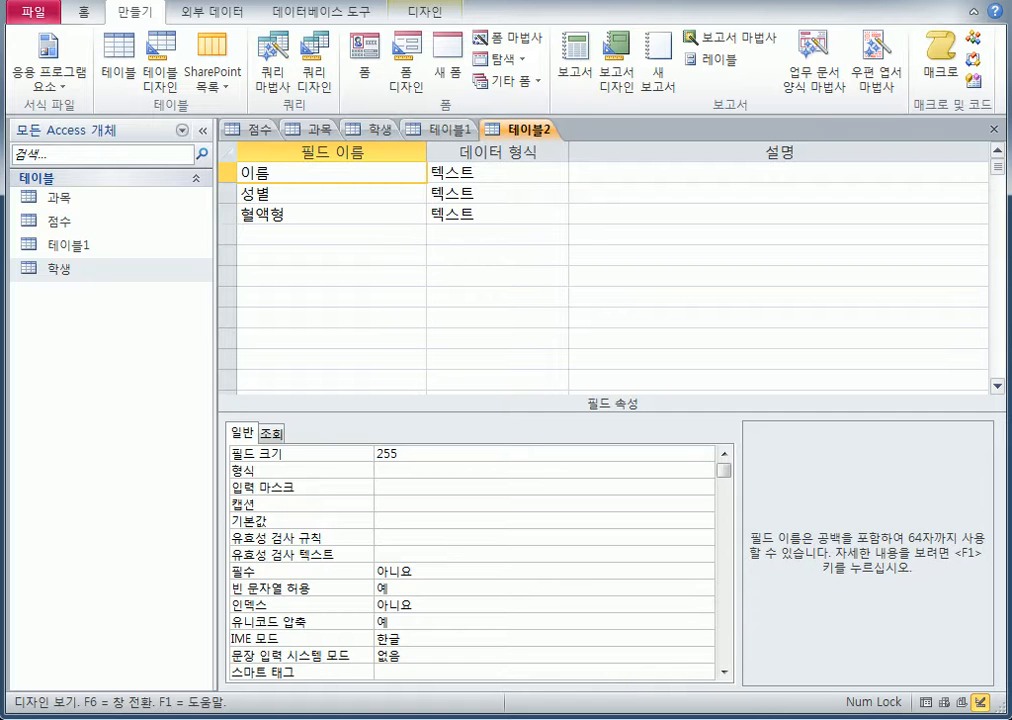
# Close 테이블2, saving it under the name 혈액형 and letting Access define a primary key
pyautogui.click(994, 129)
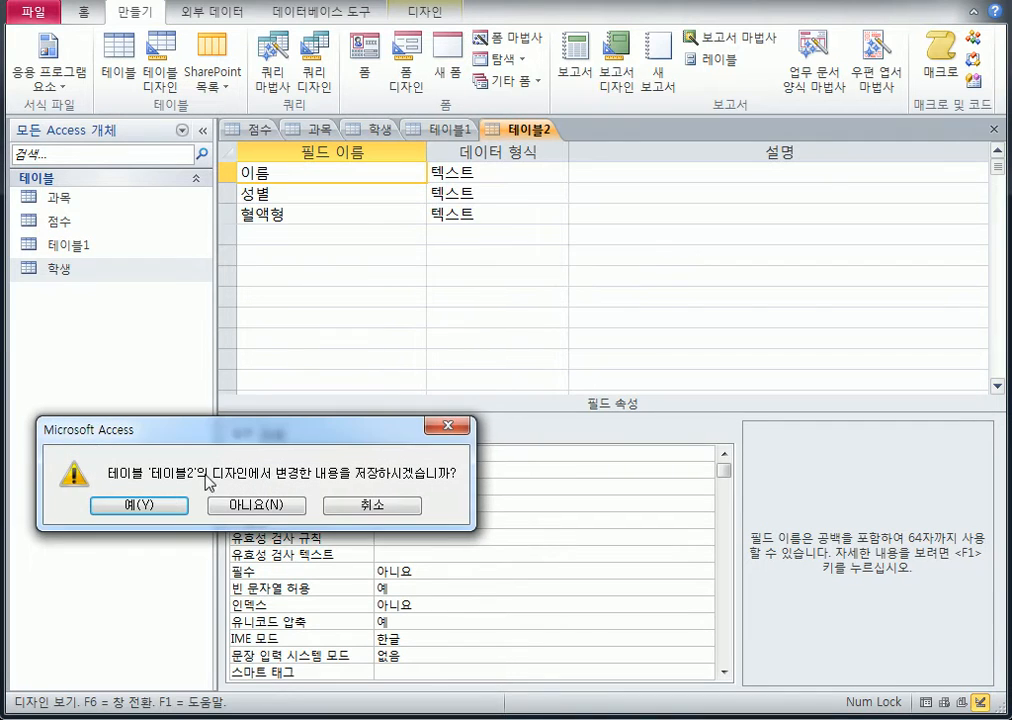
pyautogui.click(139, 505)
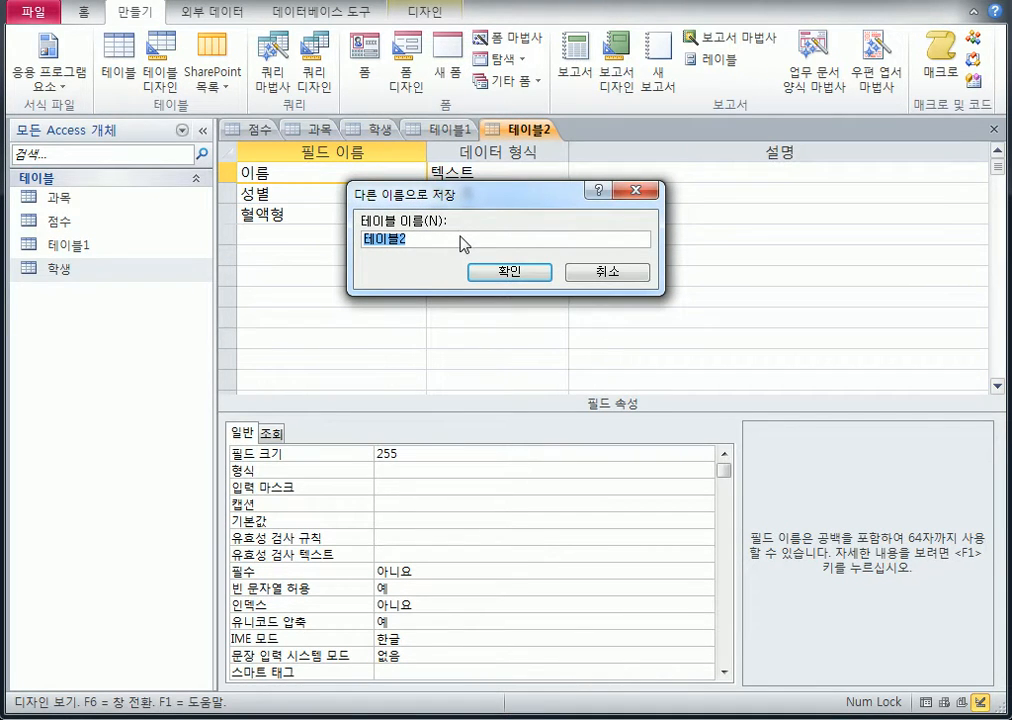
pyautogui.write('혈액형')
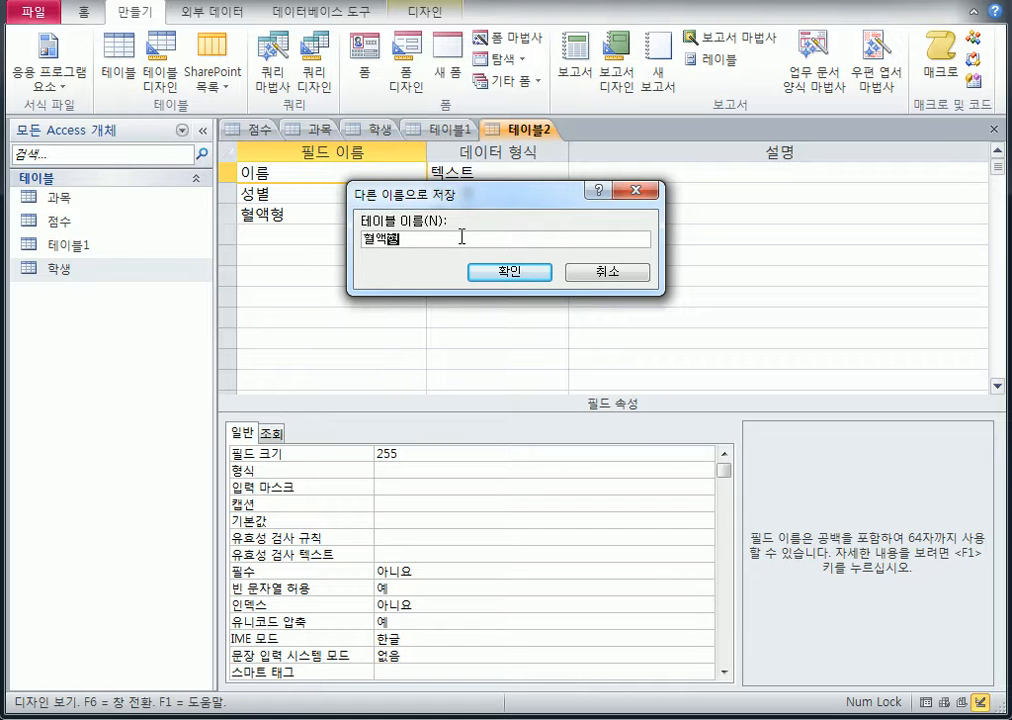
pyautogui.click(500, 278)
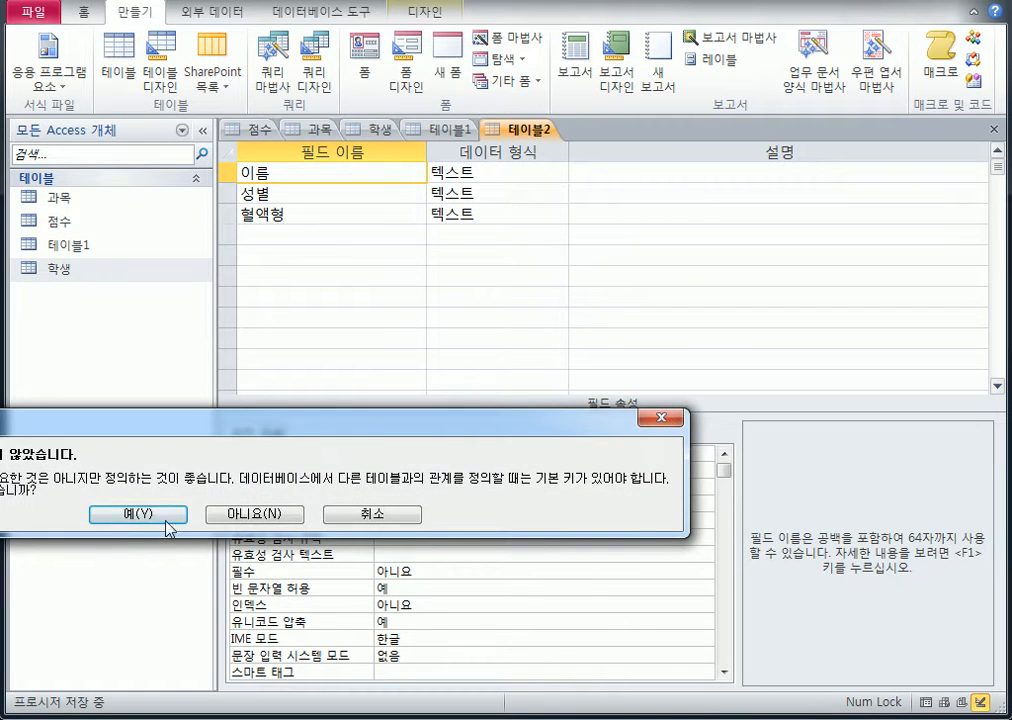
pyautogui.click(137, 514)
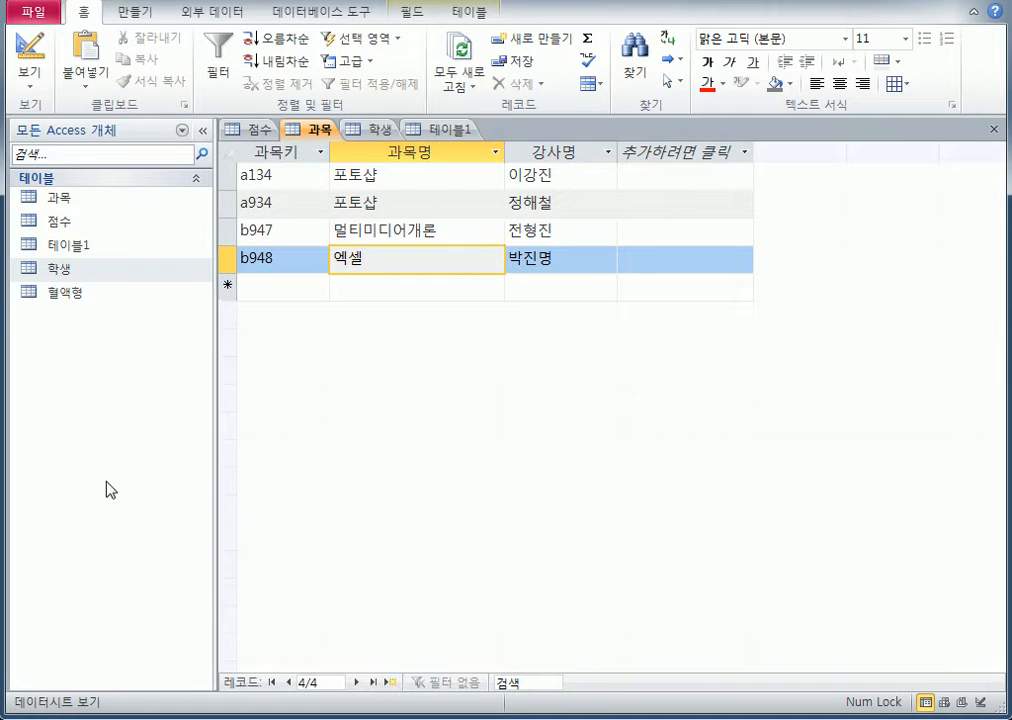
# Examine the 과목명 entries of the four records in the 과목 table
pyautogui.click(96, 300)
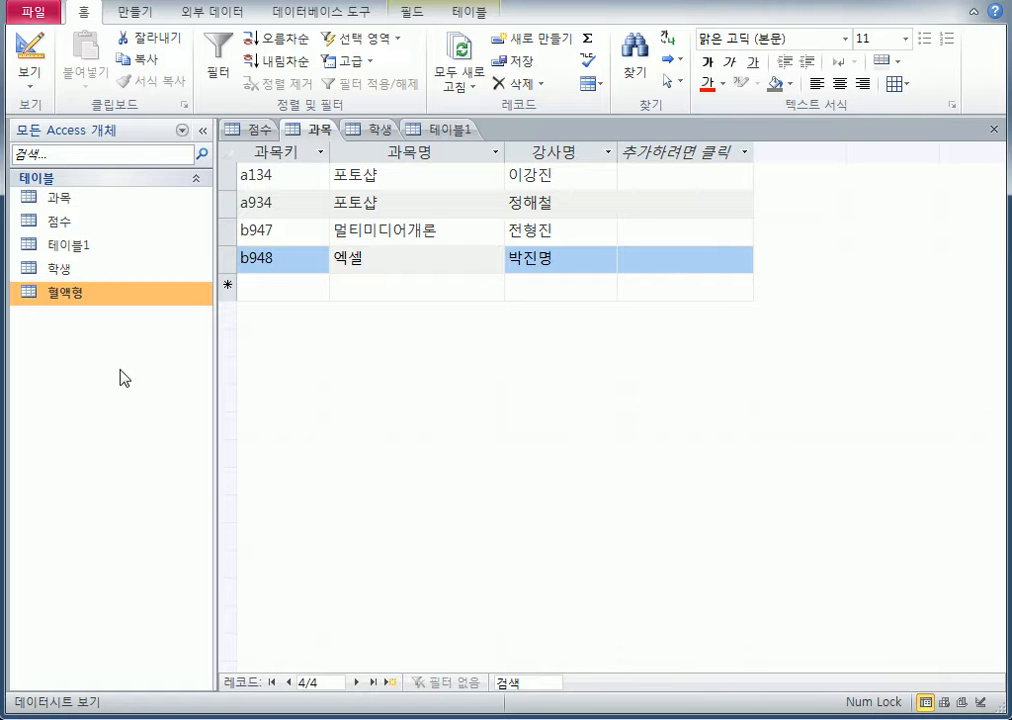
pyautogui.click(280, 151)
pyautogui.click(348, 175)
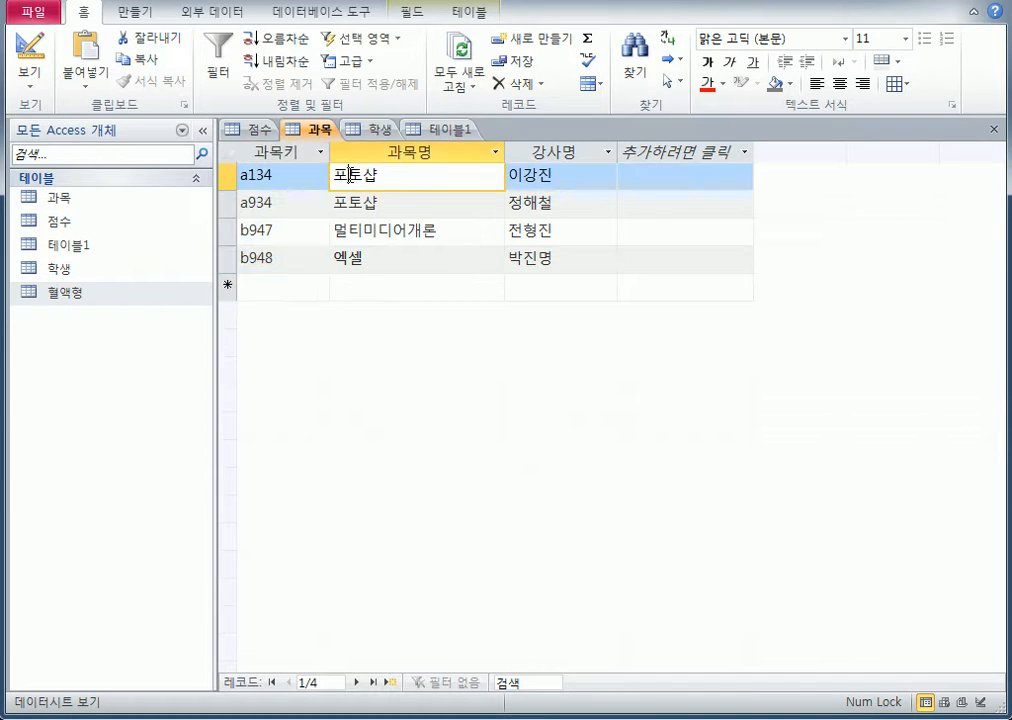
pyautogui.click(345, 203)
pyautogui.click(345, 230)
pyautogui.click(347, 258)
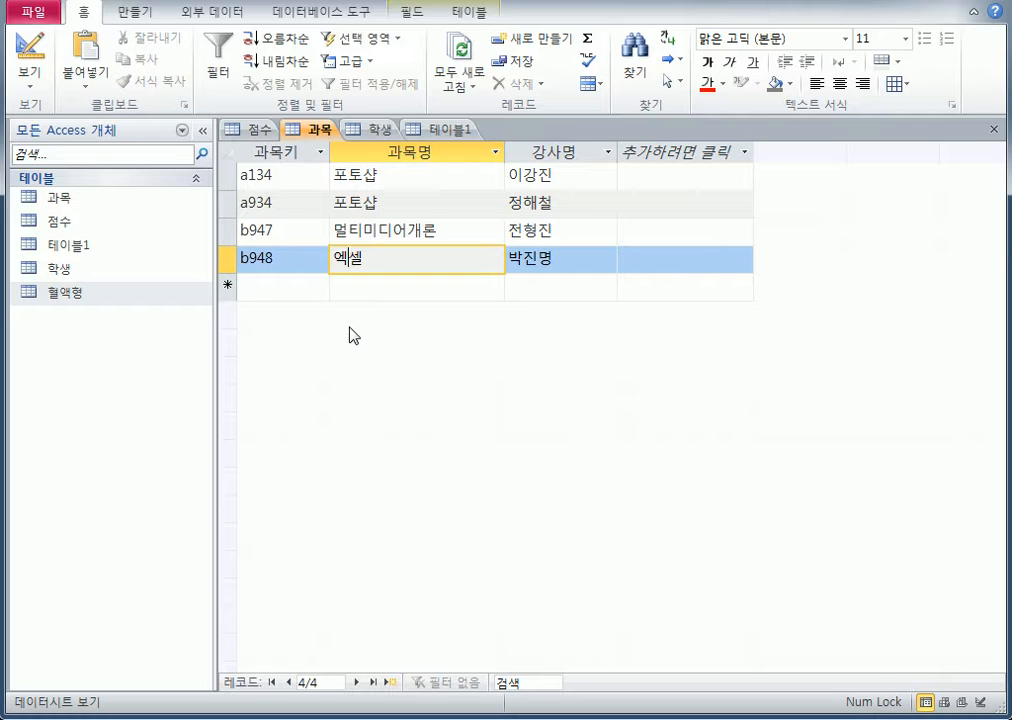
# Open the 혈액형 table in datasheet view and inspect the commands available for its ID field
pyautogui.doubleClick(119, 294)
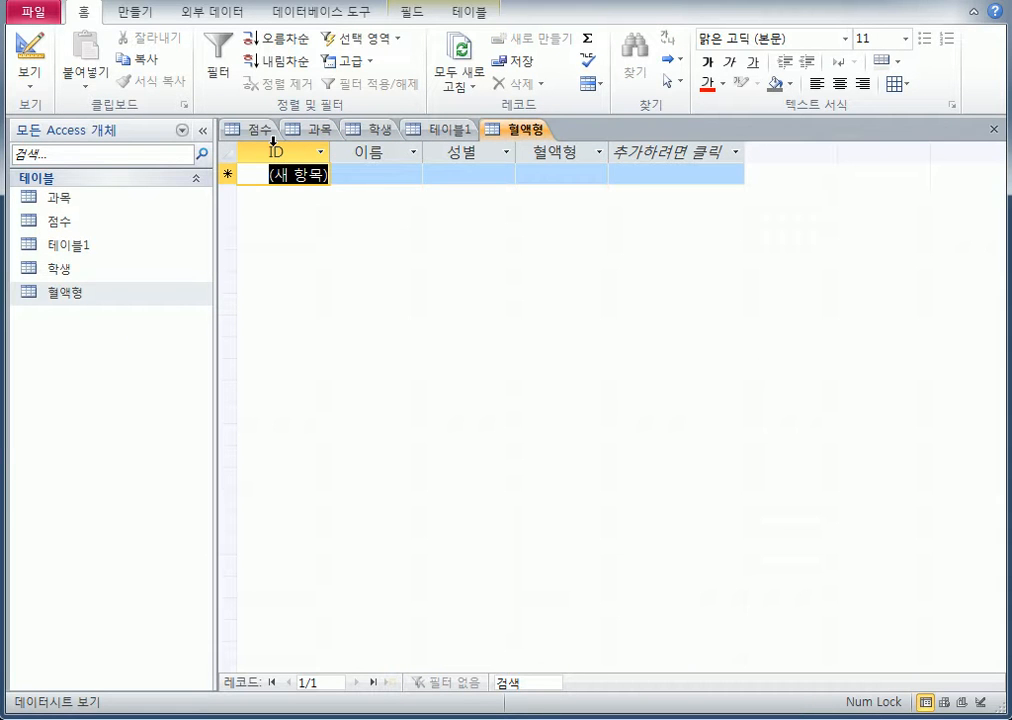
pyautogui.click(274, 148)
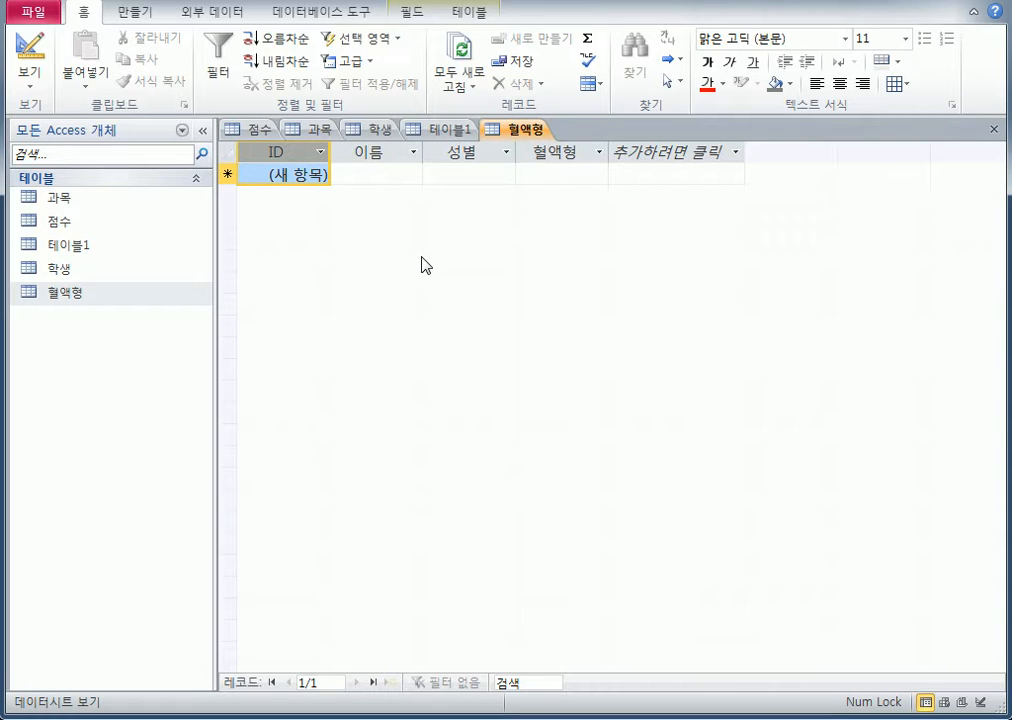
pyautogui.rightClick(296, 151)
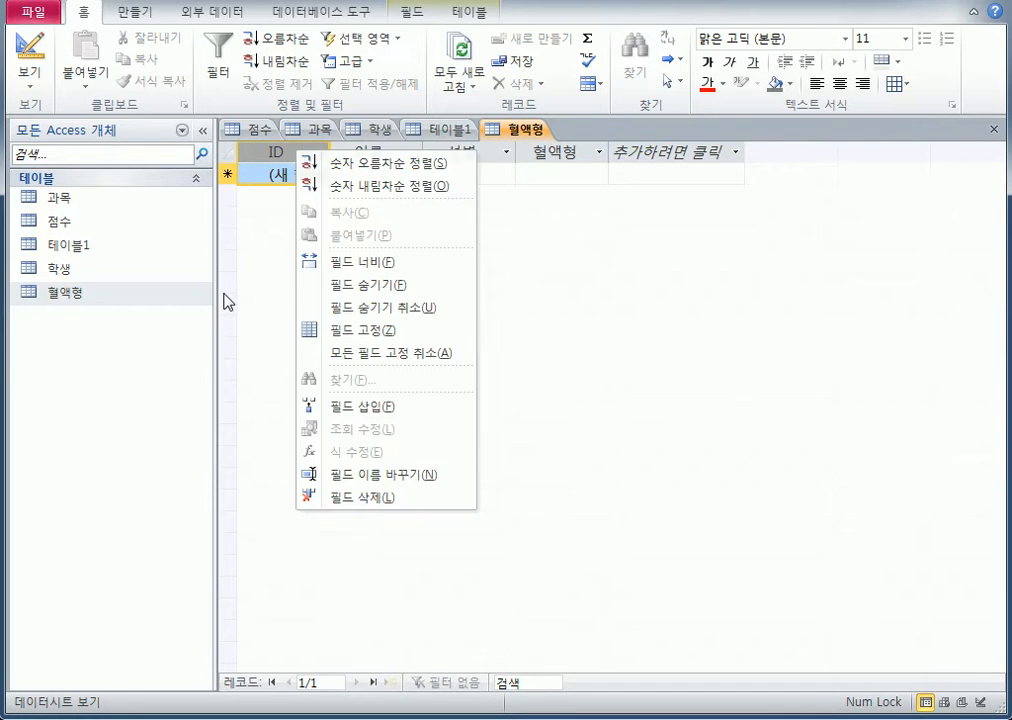
pyautogui.click(223, 293)
pyautogui.click(147, 299)
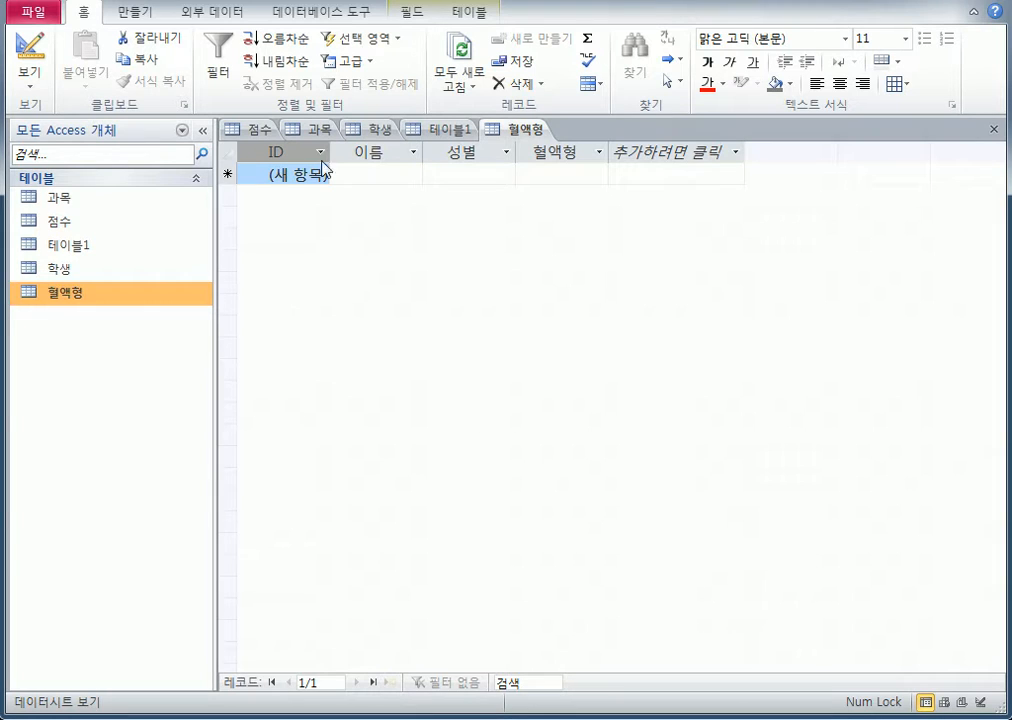
# Try to delete the ID field from the 혈액형 table in datasheet view
pyautogui.click(288, 157)
pyautogui.rightClick(288, 158)
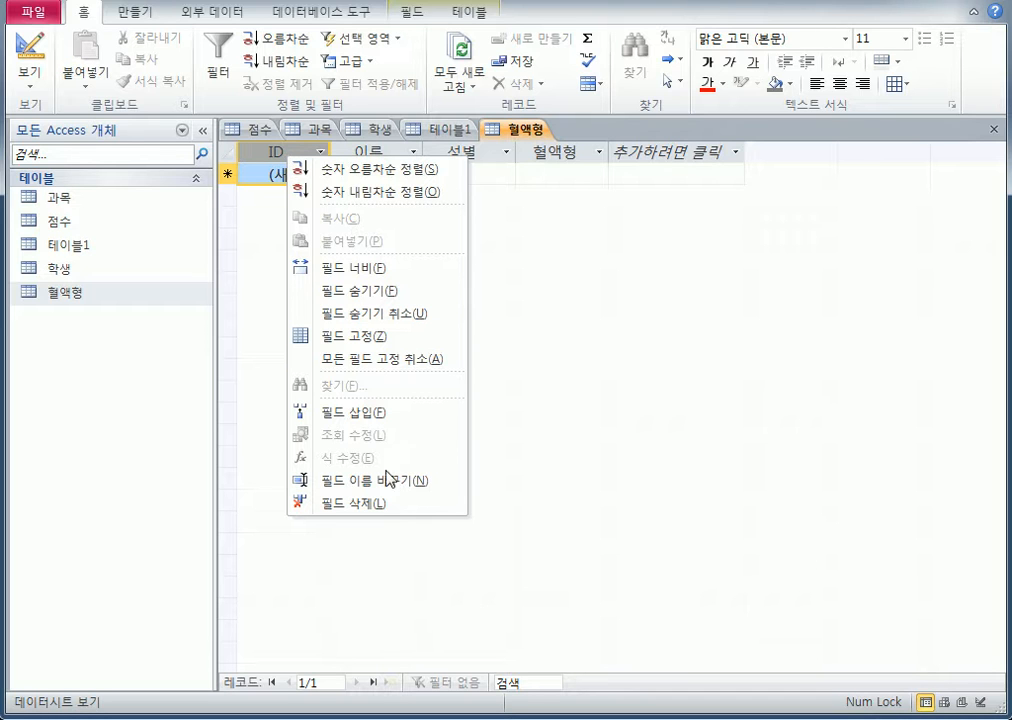
pyautogui.click(388, 505)
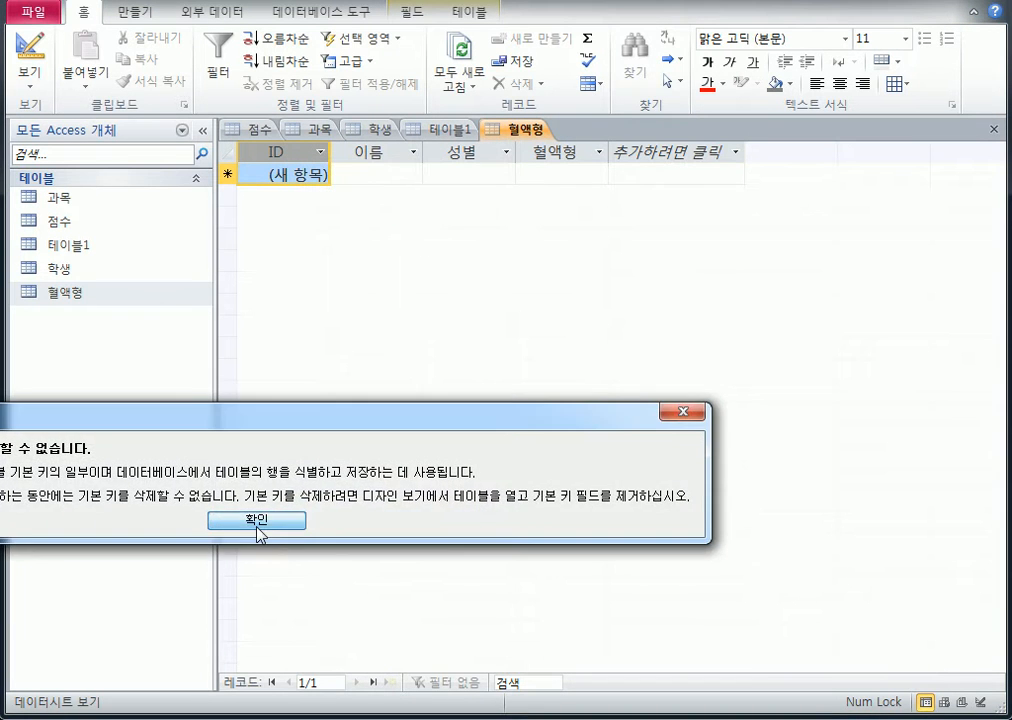
pyautogui.click(258, 522)
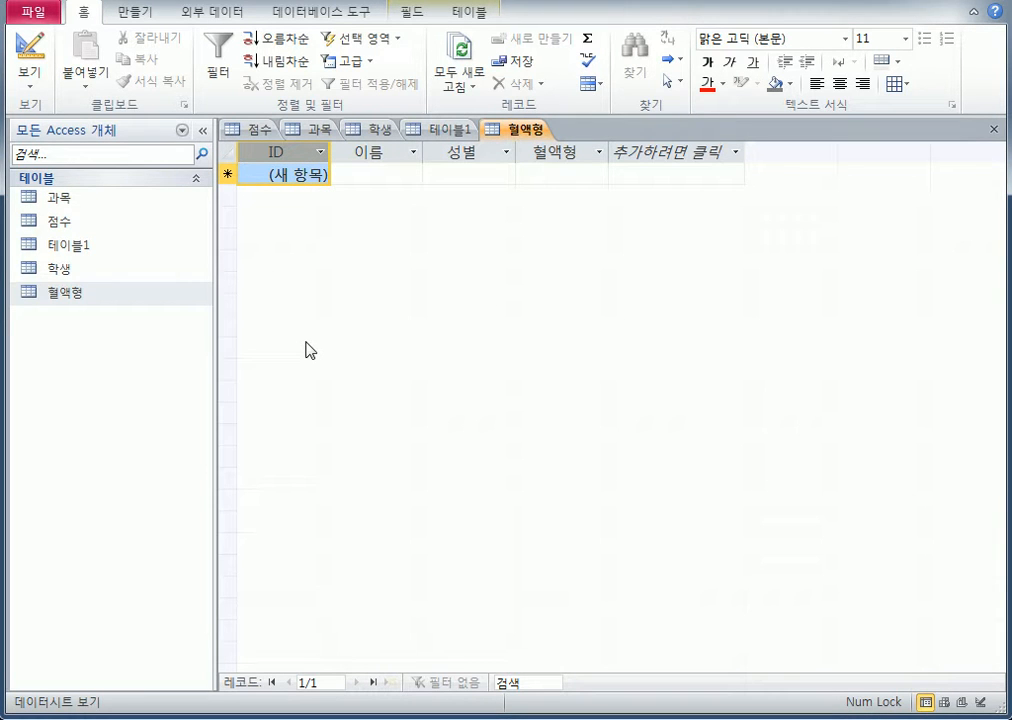
# Switch the 혈액형 table to Design view and remove the primary key from its ID field
pyautogui.click(81, 293)
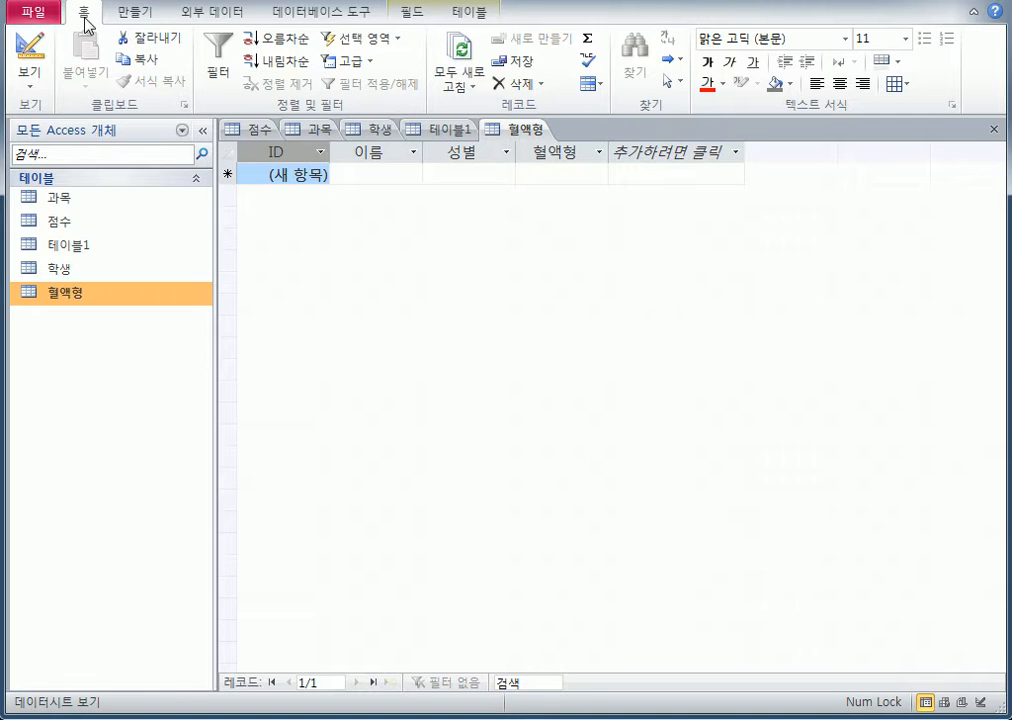
pyautogui.click(30, 86)
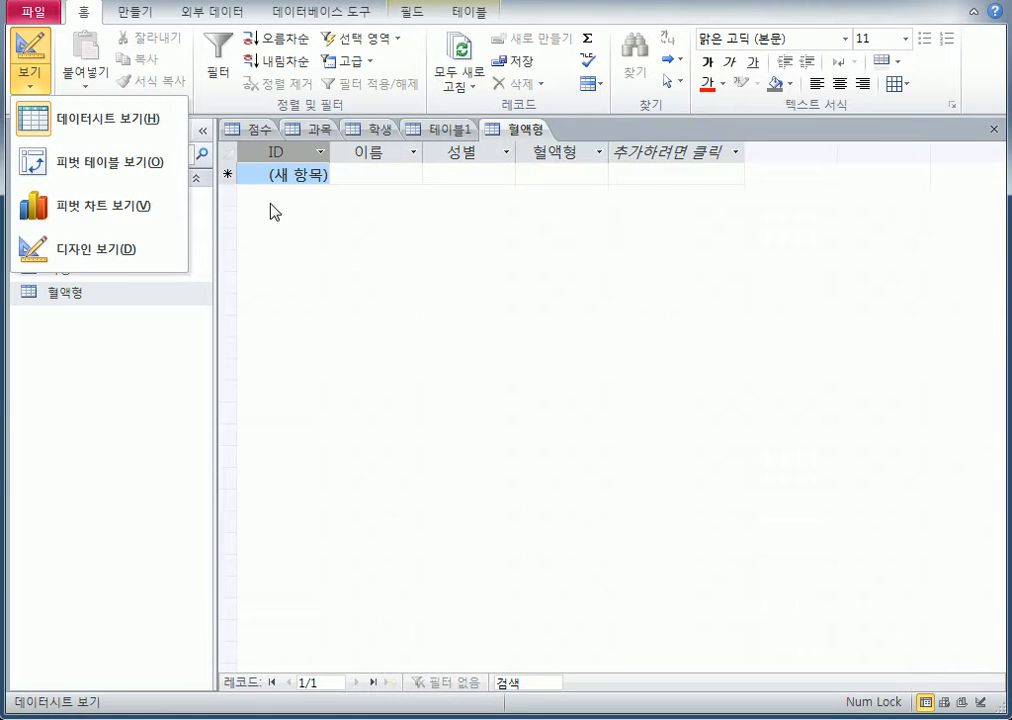
pyautogui.click(112, 253)
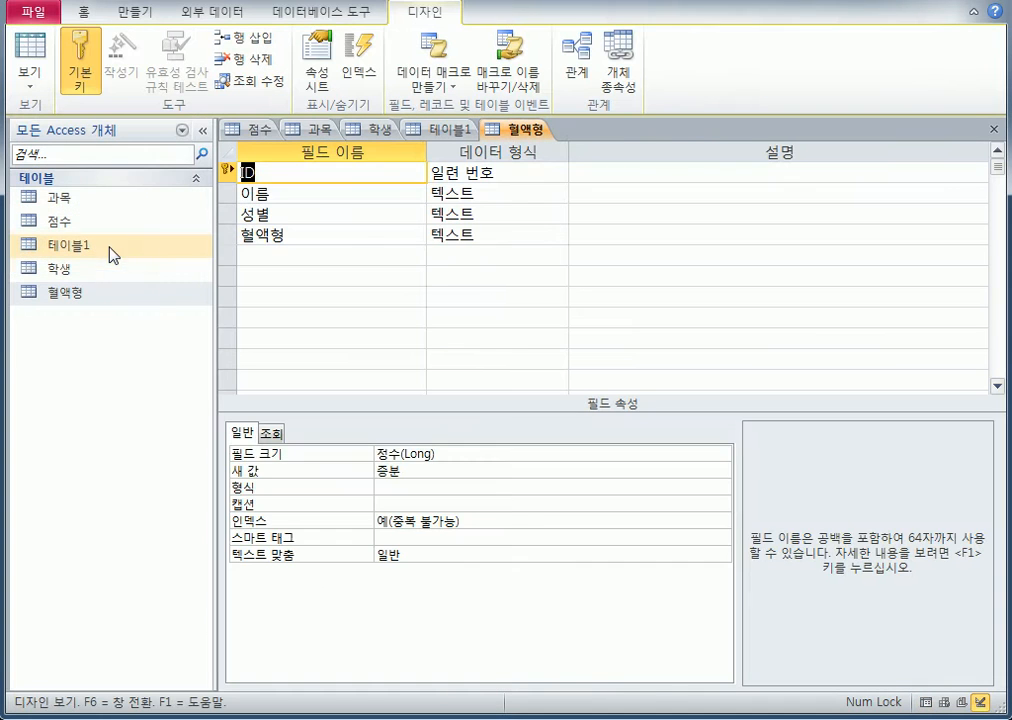
pyautogui.click(526, 357)
pyautogui.click(229, 172)
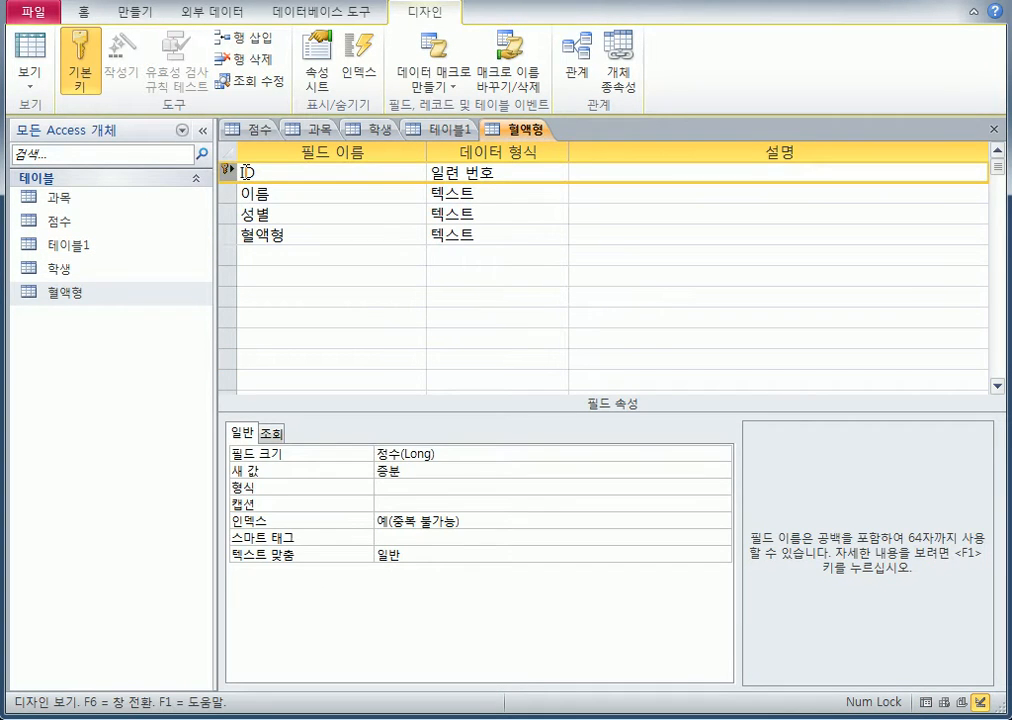
pyautogui.click(80, 86)
pyautogui.click(80, 86)
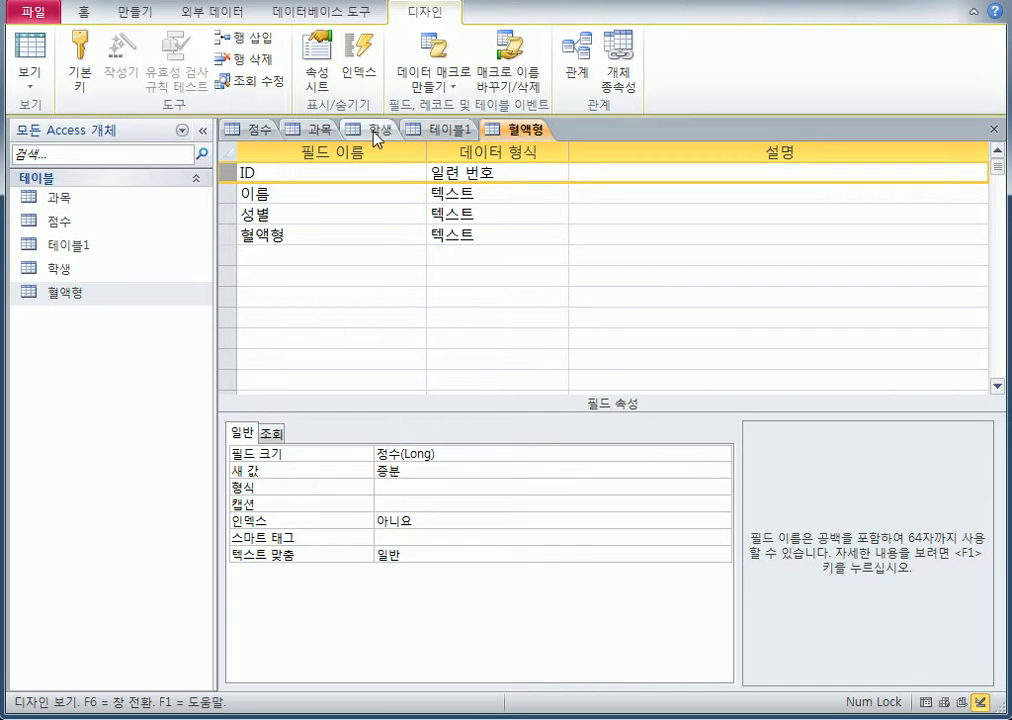
# Delete the ID field from the 혈액형 table's design and close the table, saving the design changes
pyautogui.click(445, 129)
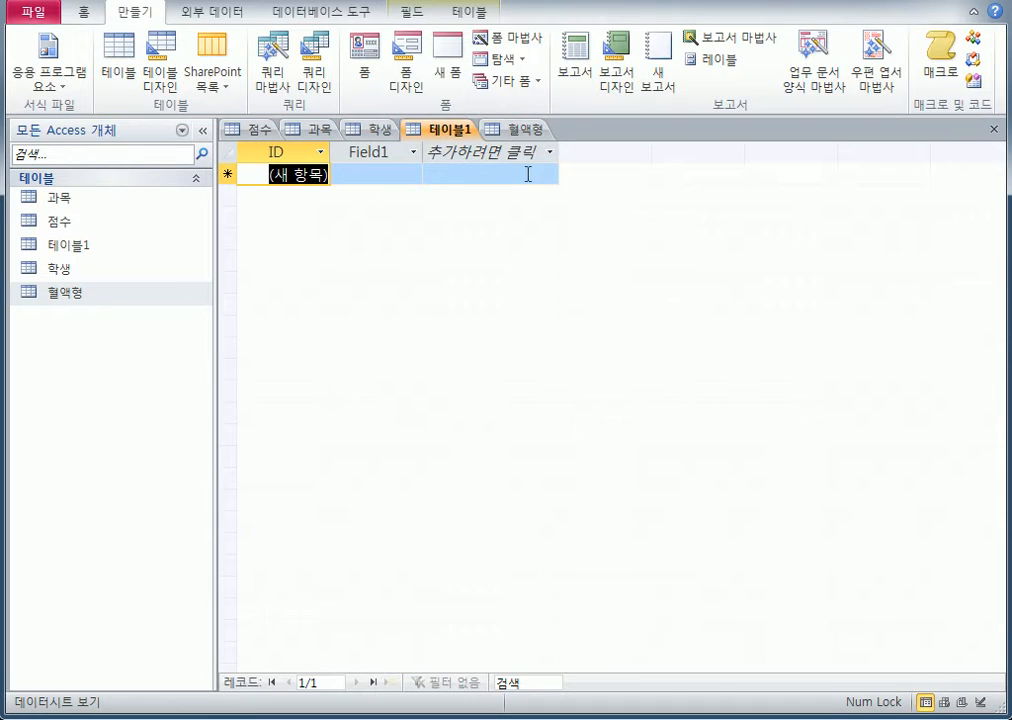
pyautogui.click(518, 129)
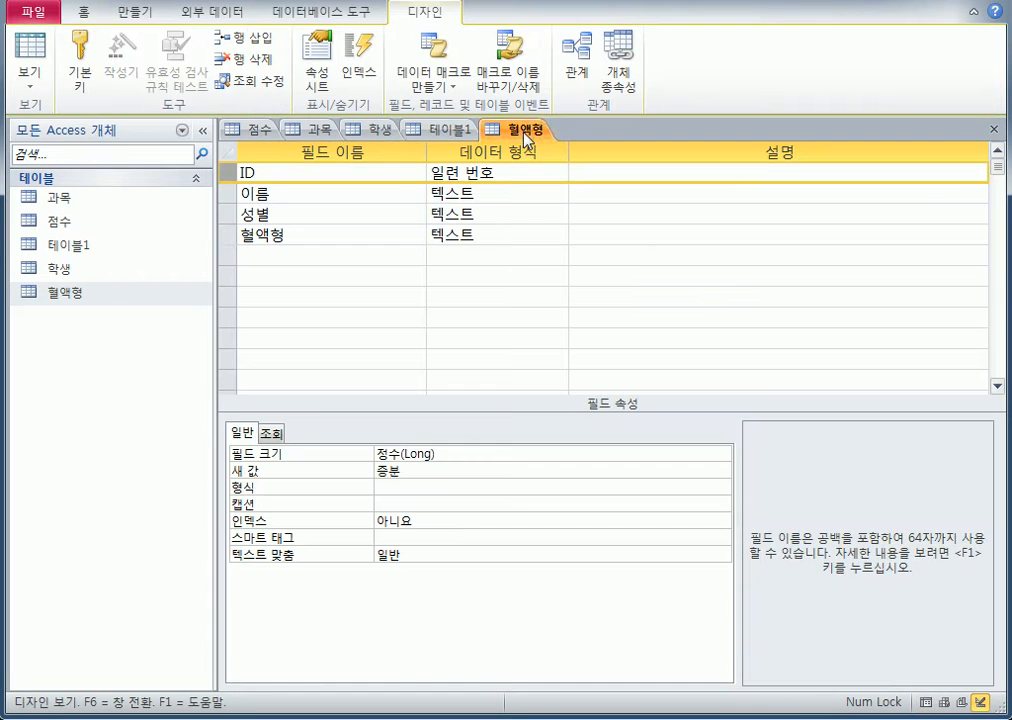
pyautogui.rightClick(229, 176)
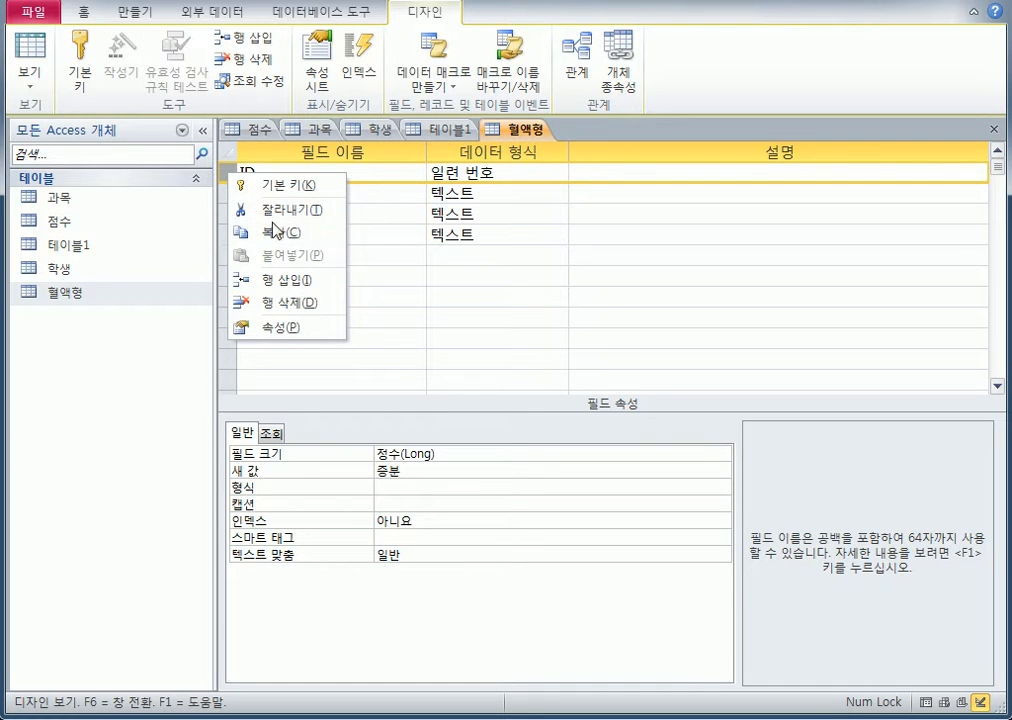
pyautogui.click(277, 303)
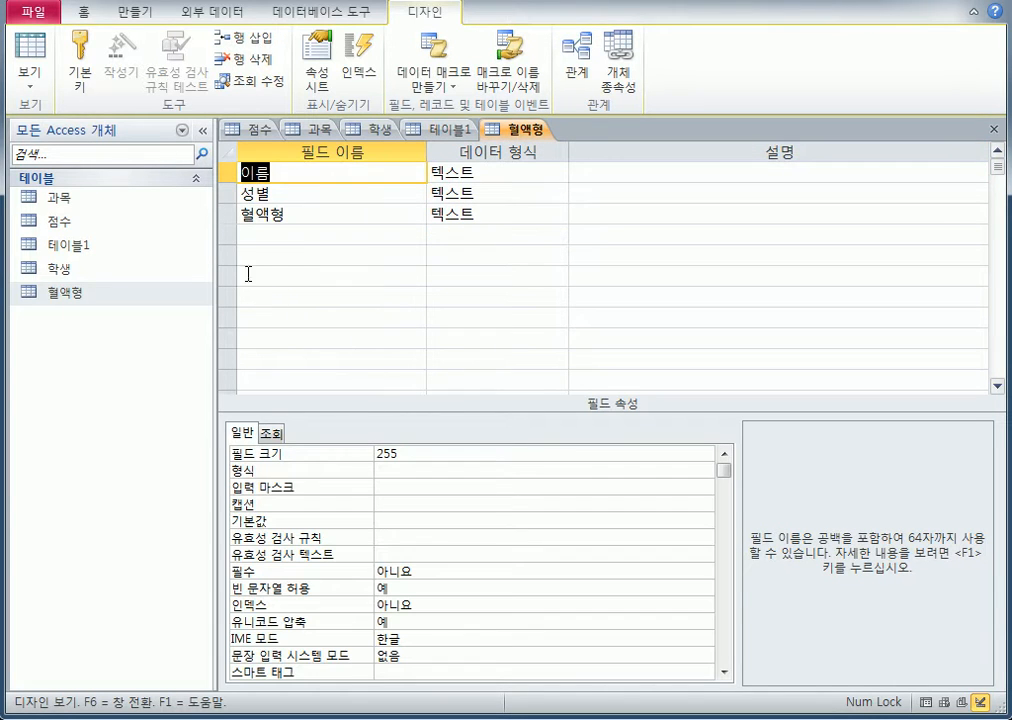
pyautogui.click(994, 129)
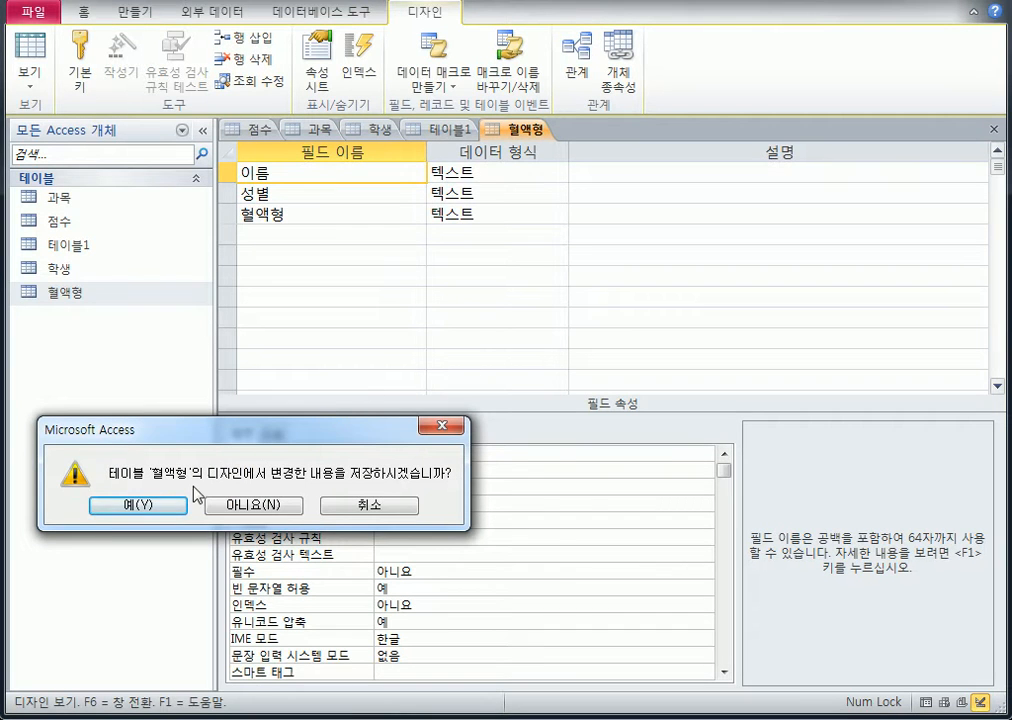
pyautogui.click(125, 506)
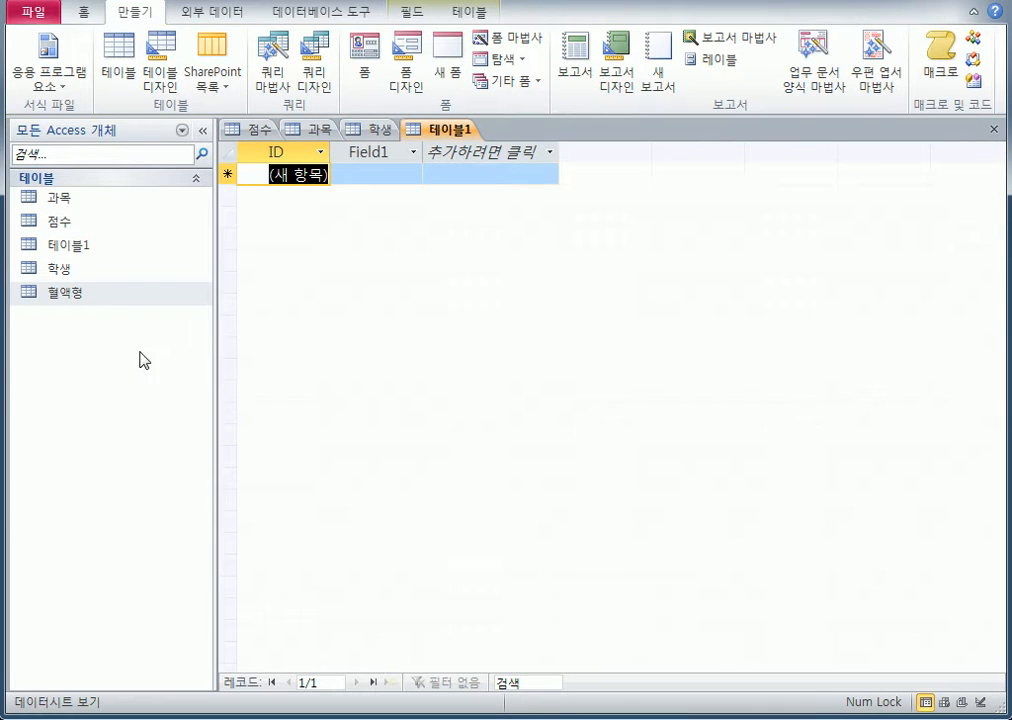
# Show the 과목 table in Design view and examine the properties of its 강사명 and 과목키 fields
pyautogui.click(66, 222)
pyautogui.click(310, 133)
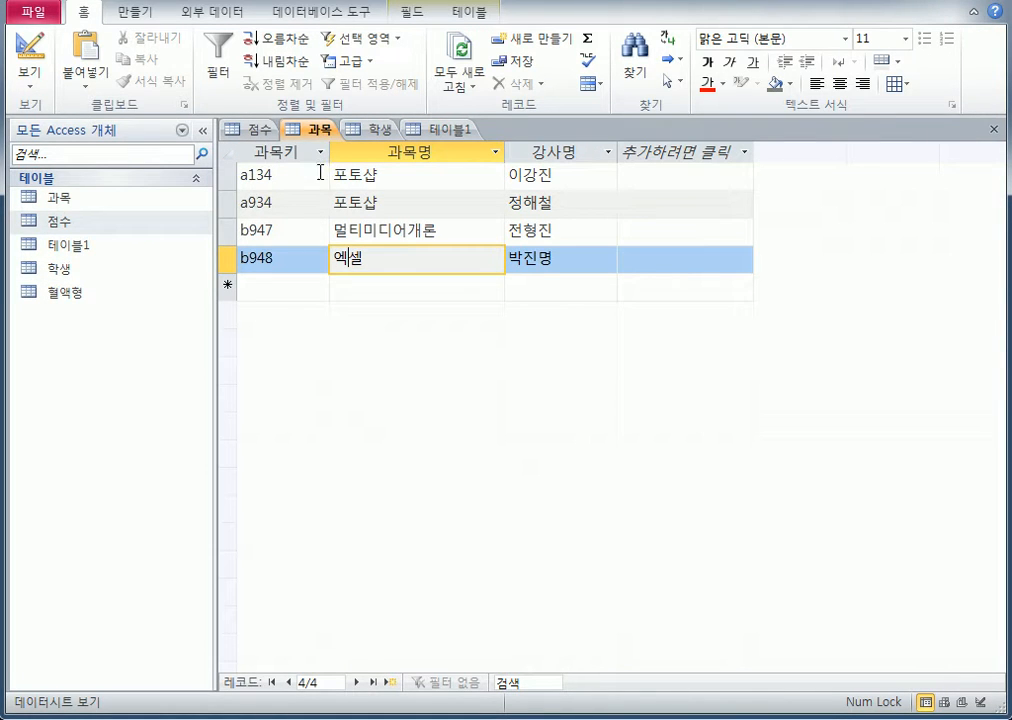
pyautogui.click(28, 86)
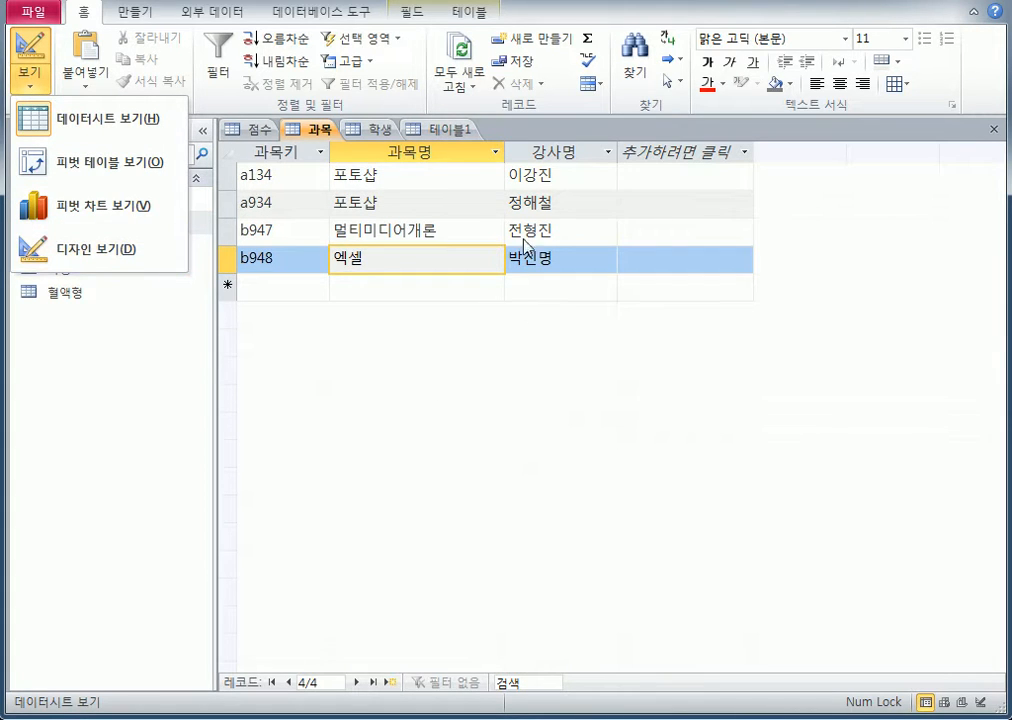
pyautogui.click(525, 374)
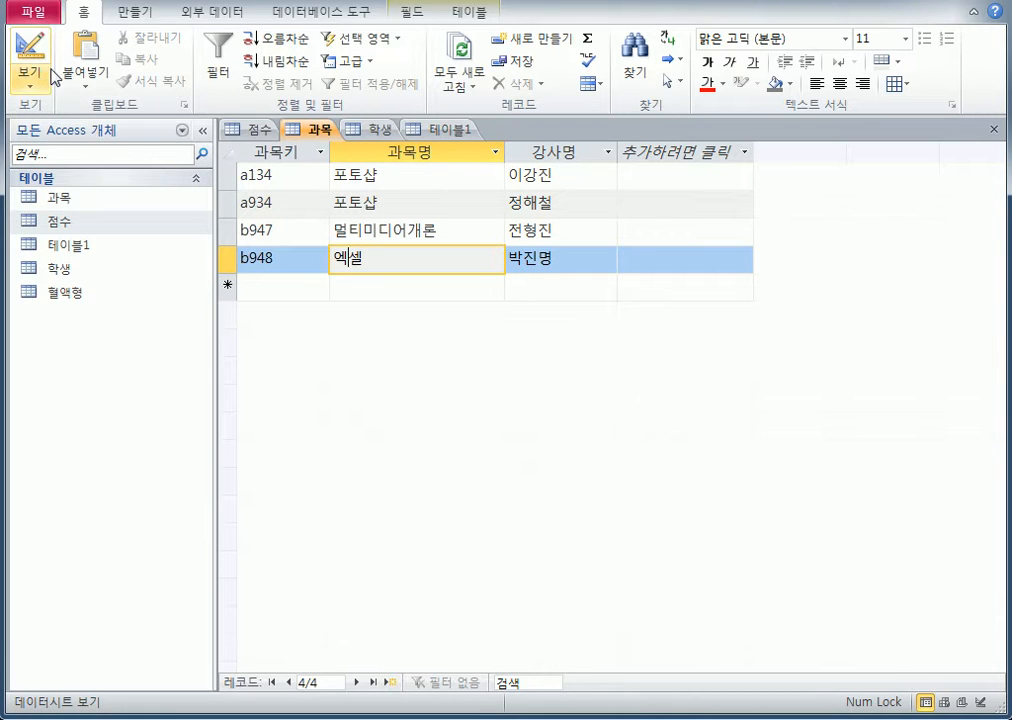
pyautogui.click(24, 53)
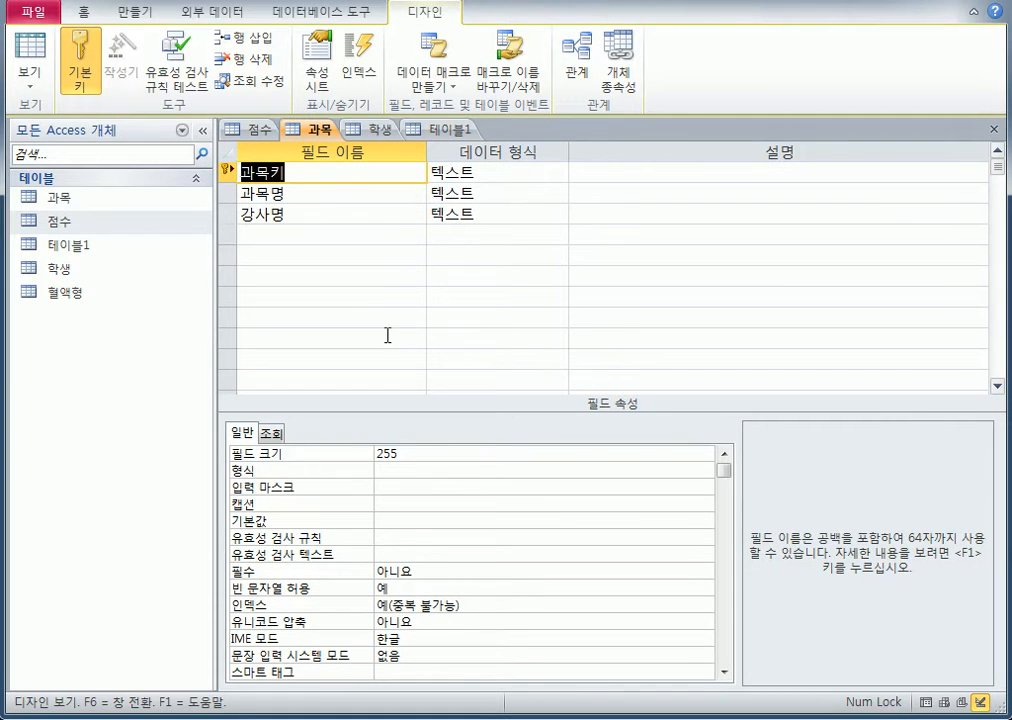
pyautogui.click(405, 216)
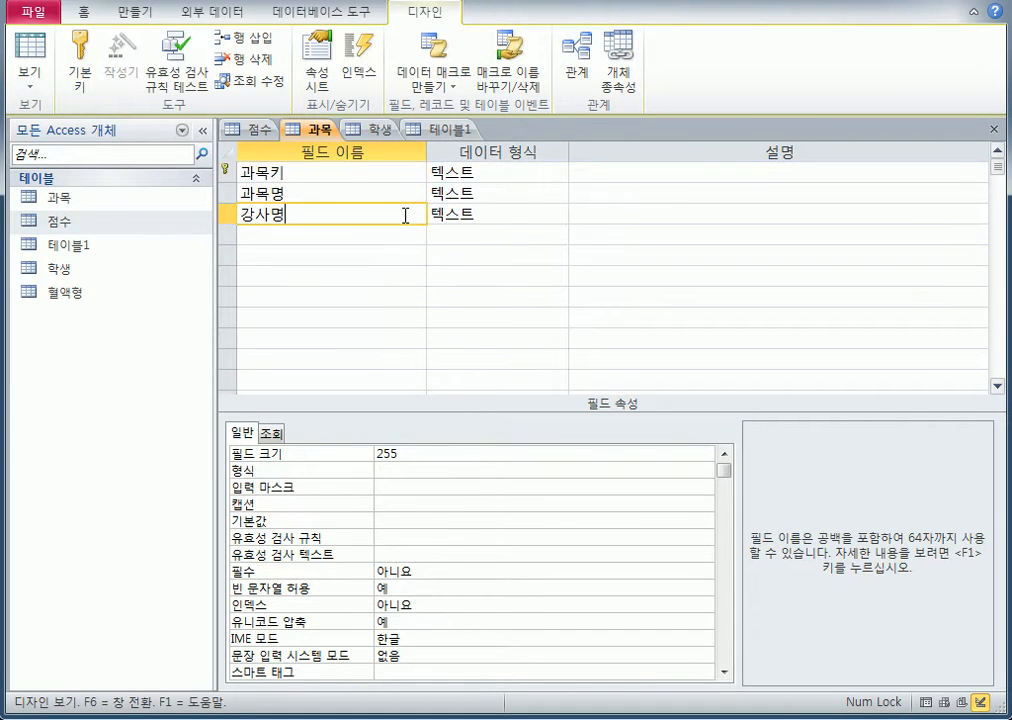
pyautogui.click(390, 171)
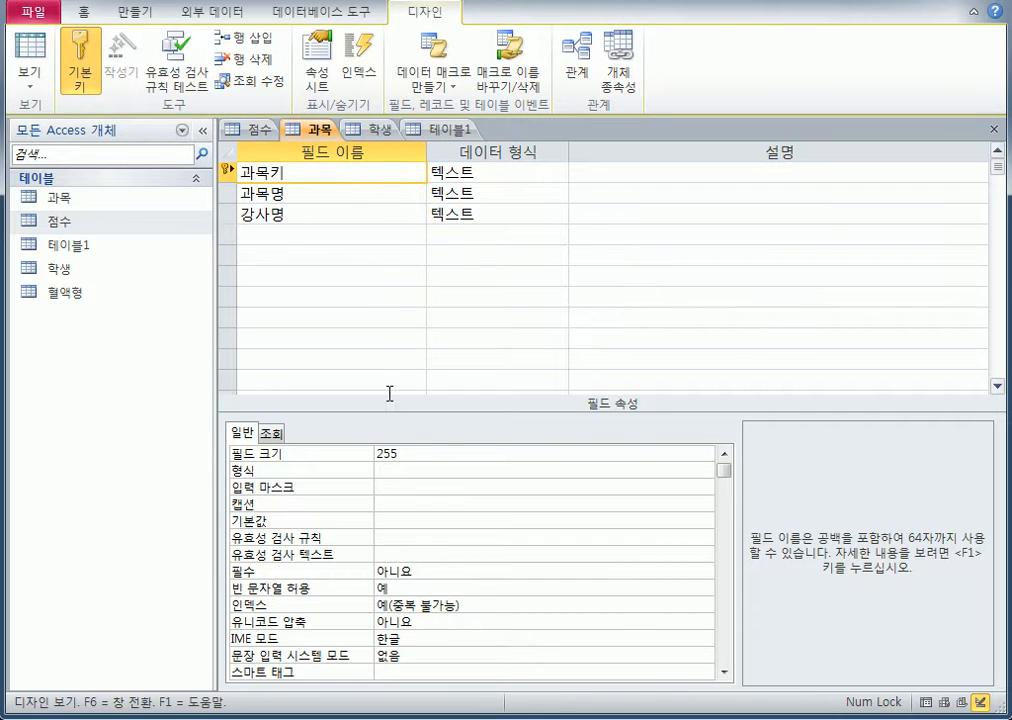
# Return the 과목 table to datasheet view and look over the view types available for it
pyautogui.click(29, 62)
pyautogui.click(29, 62)
pyautogui.click(29, 62)
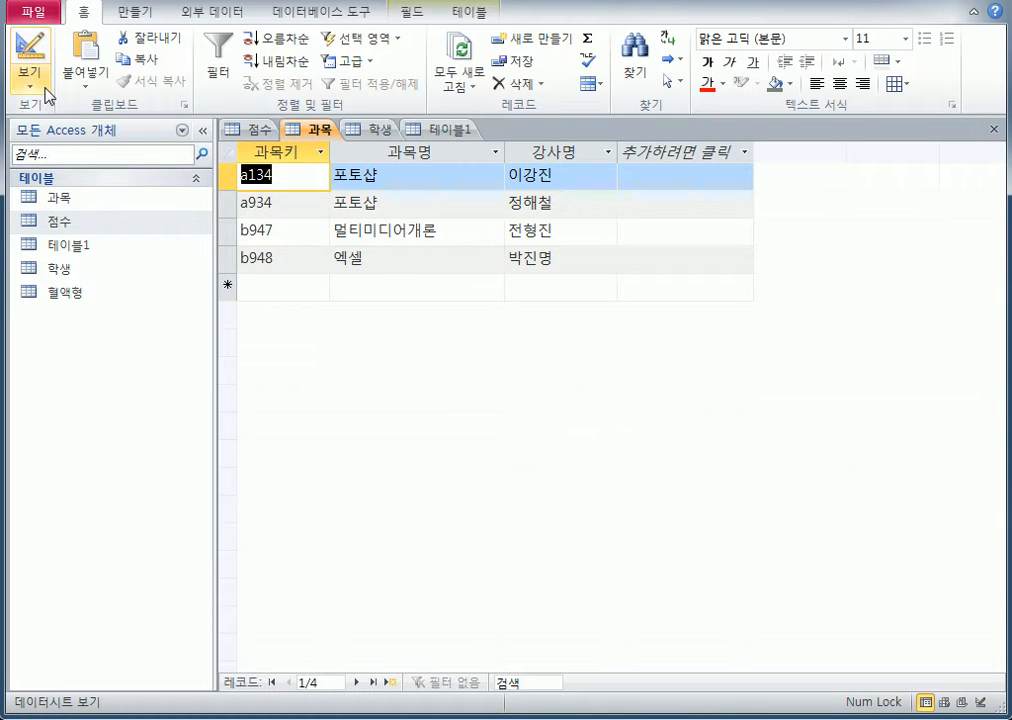
pyautogui.click(44, 89)
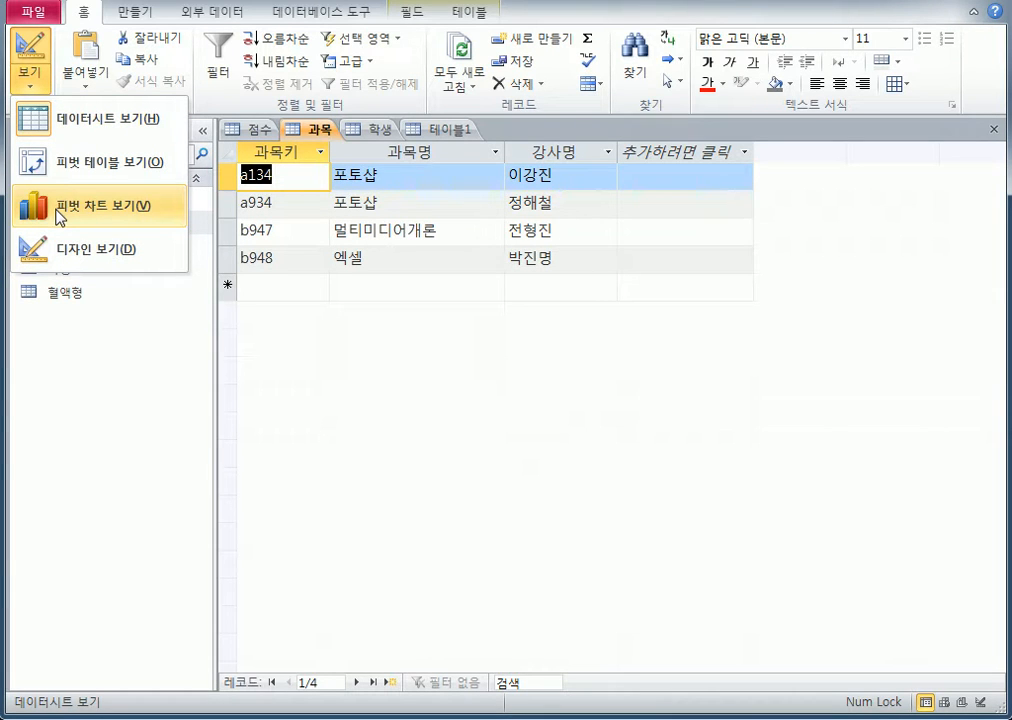
pyautogui.press('Escape')
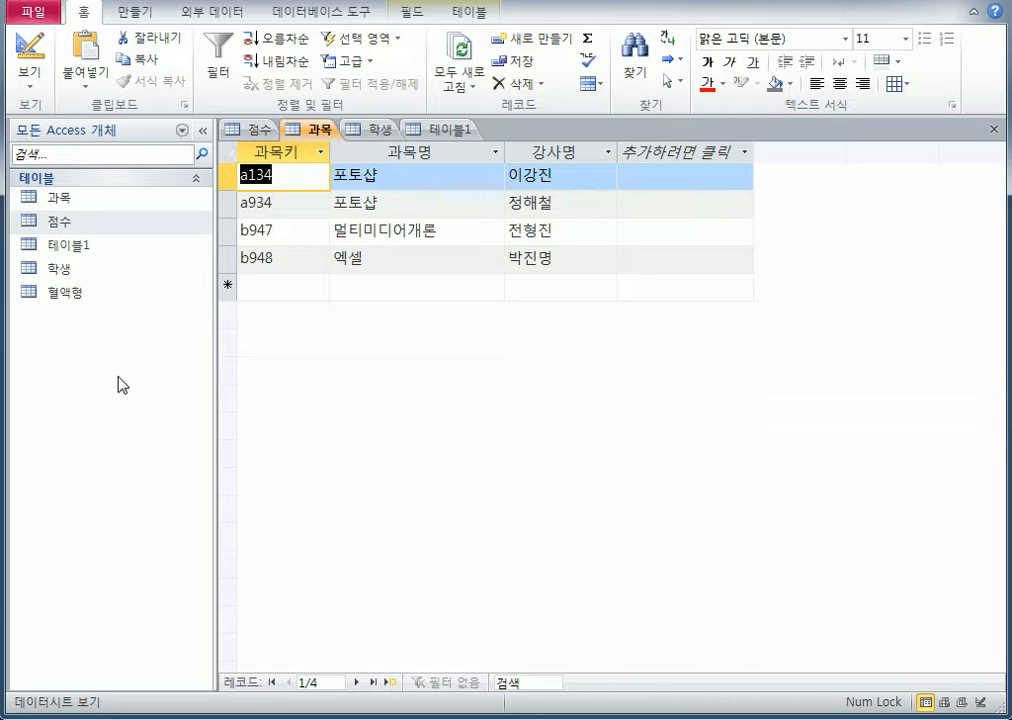
# Try to rename 테이블1 while it is open in datasheet view
pyautogui.click(100, 248)
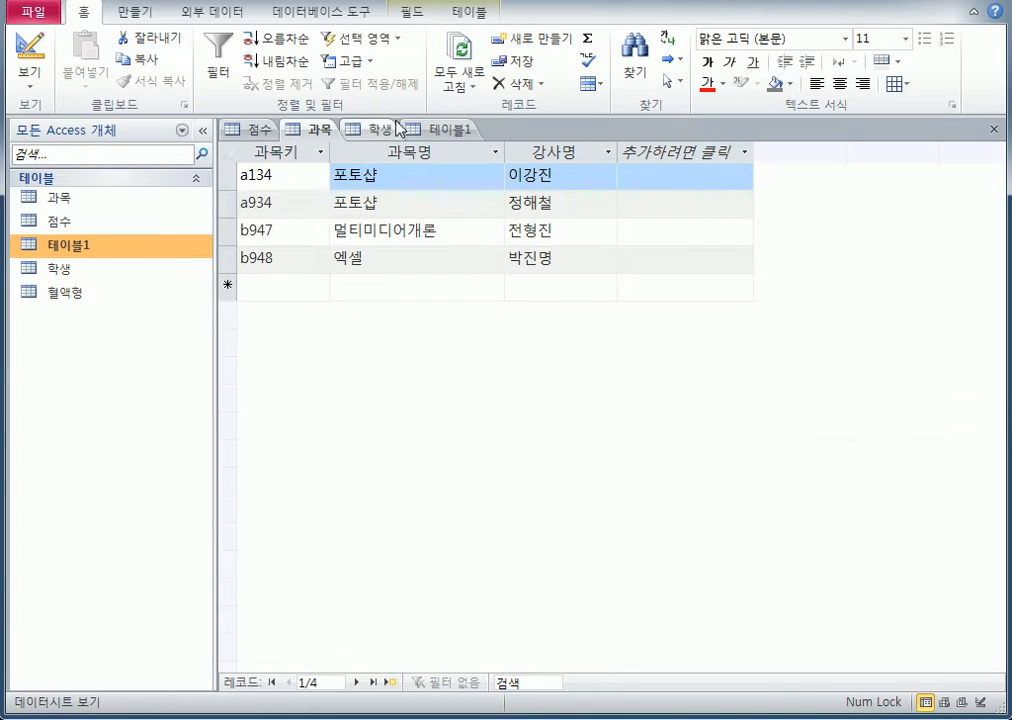
pyautogui.click(440, 129)
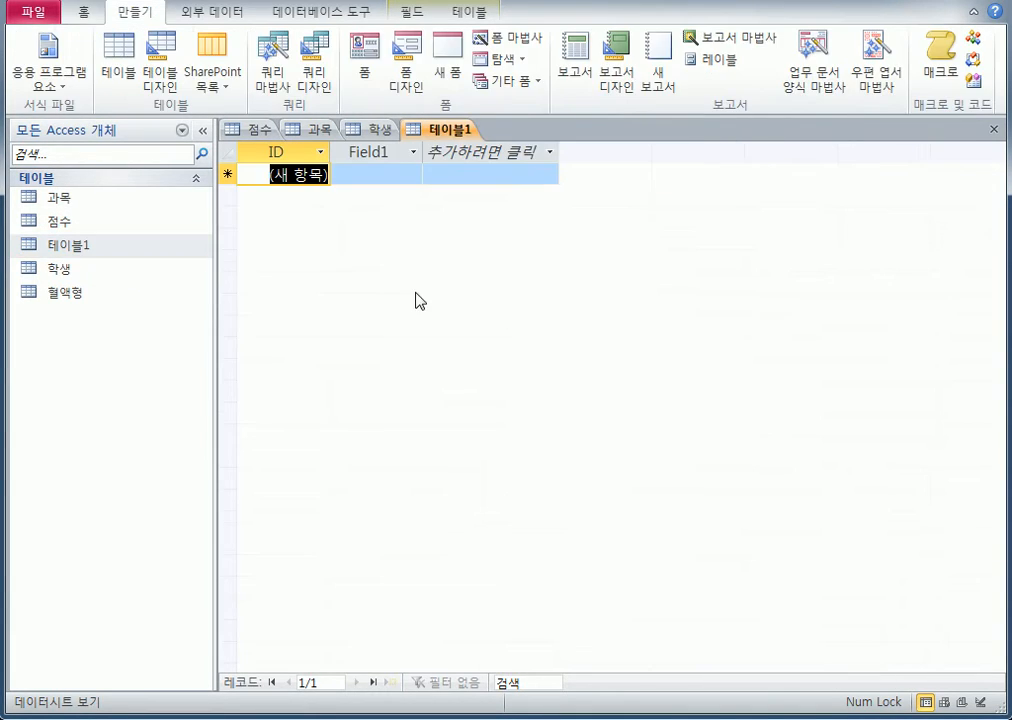
pyautogui.rightClick(70, 253)
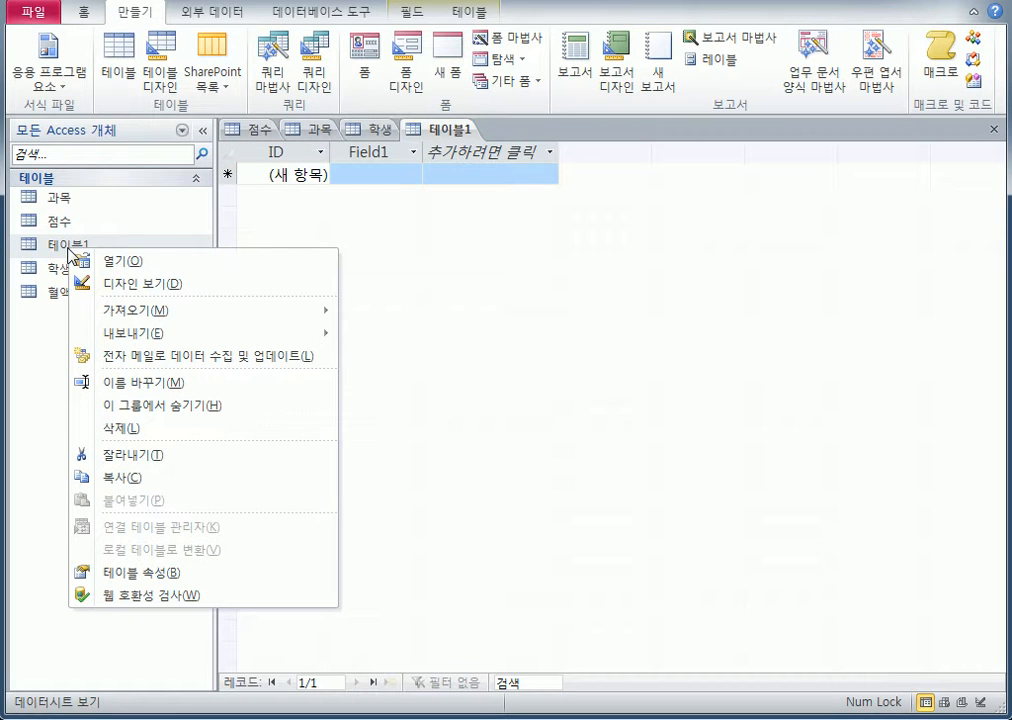
pyautogui.click(124, 383)
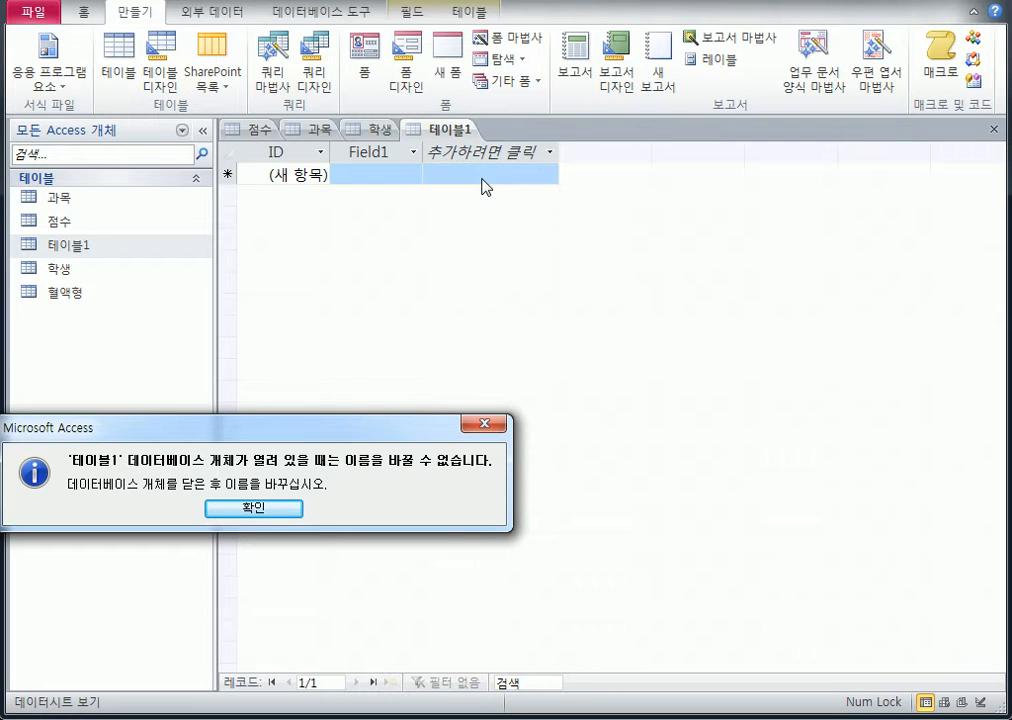
pyautogui.click(478, 428)
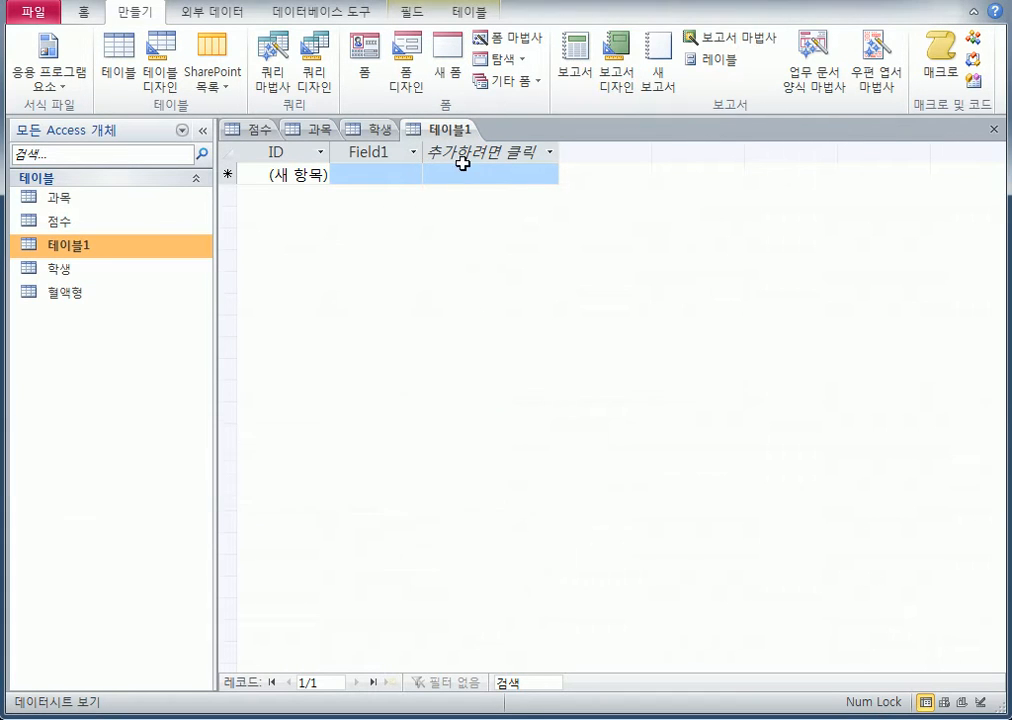
# Close 테이블1 and rename it as 테이블편집
pyautogui.click(386, 134)
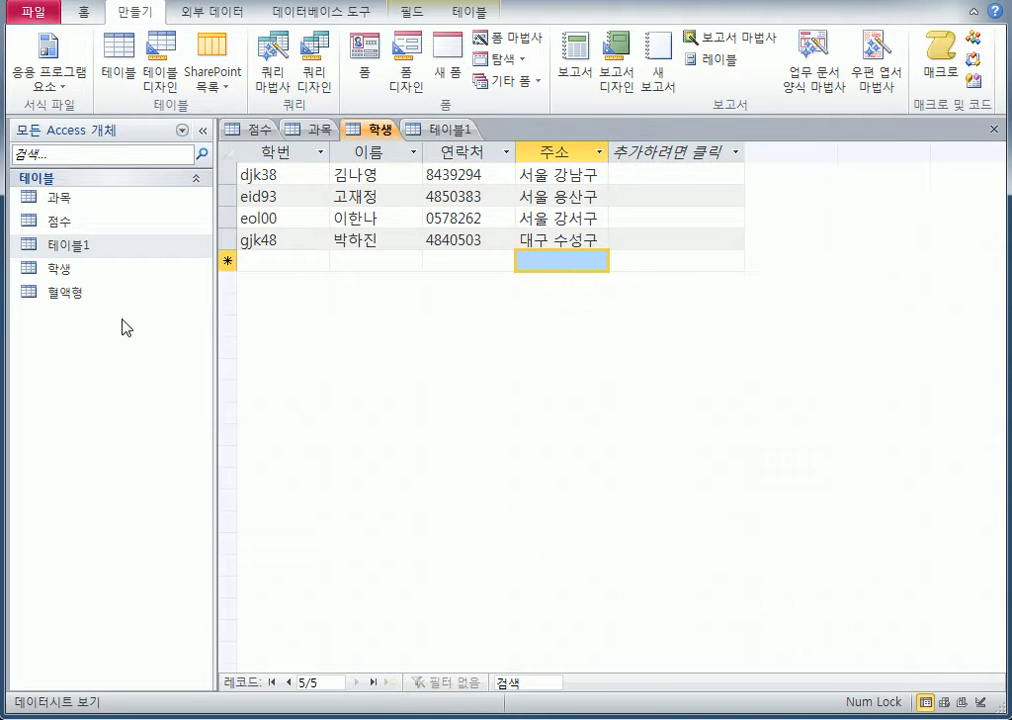
pyautogui.click(88, 251)
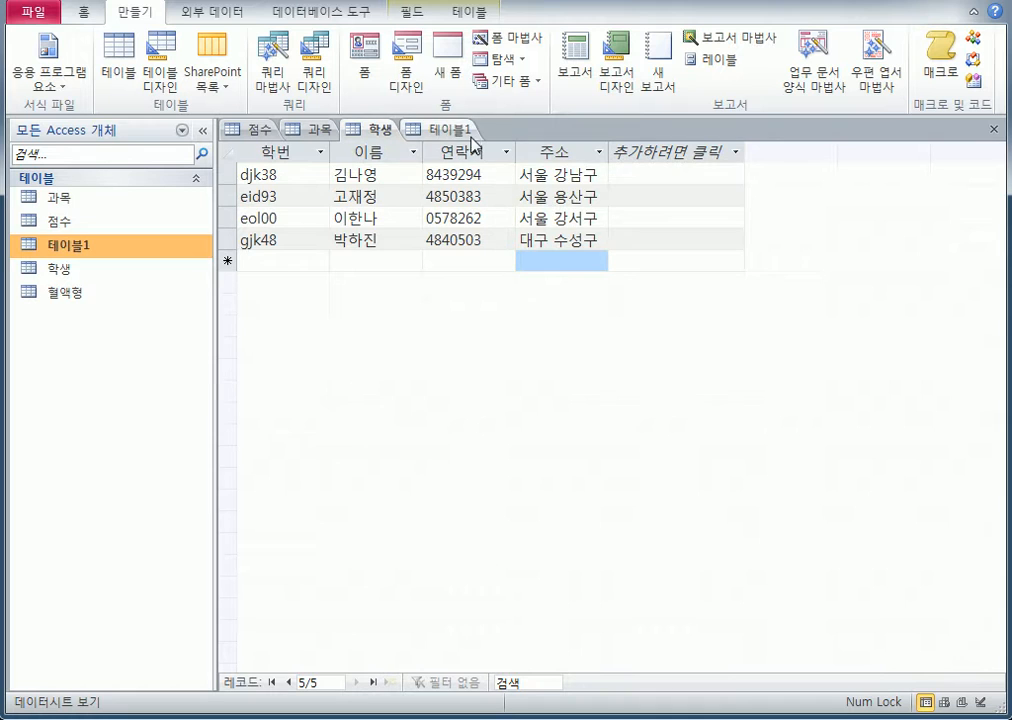
pyautogui.click(452, 130)
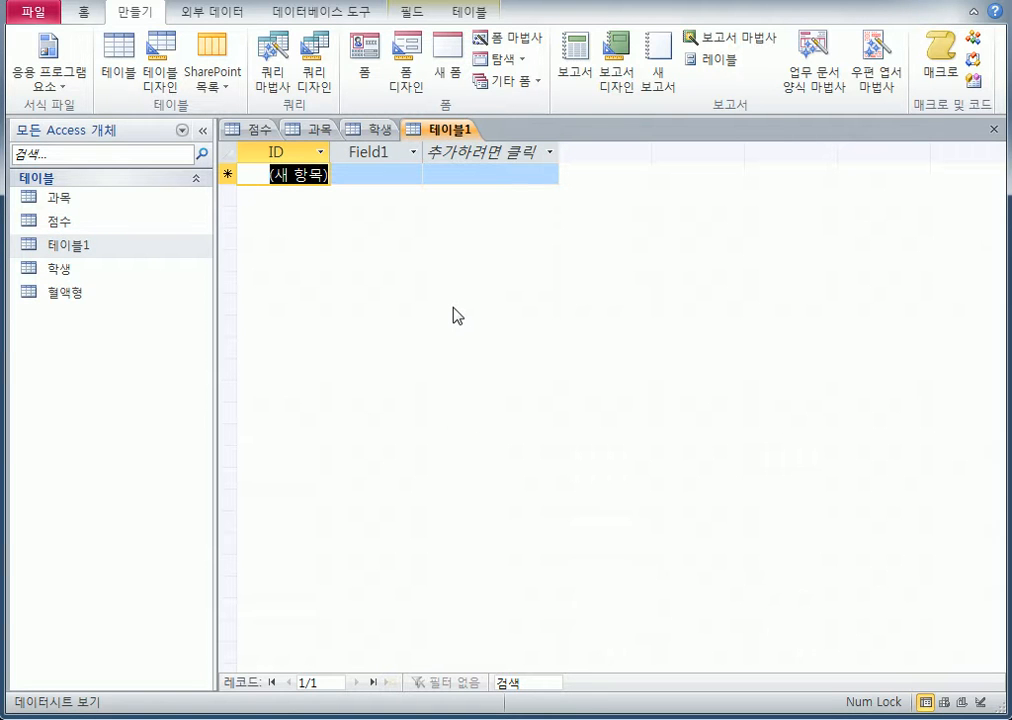
pyautogui.click(464, 132)
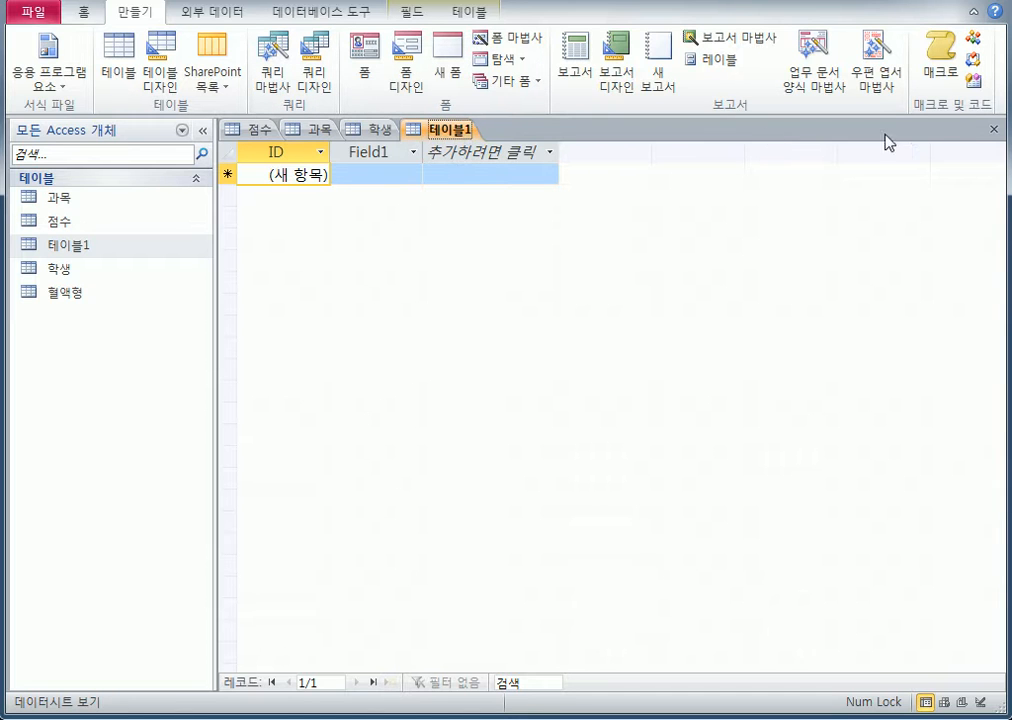
pyautogui.click(88, 250)
pyautogui.rightClick(96, 256)
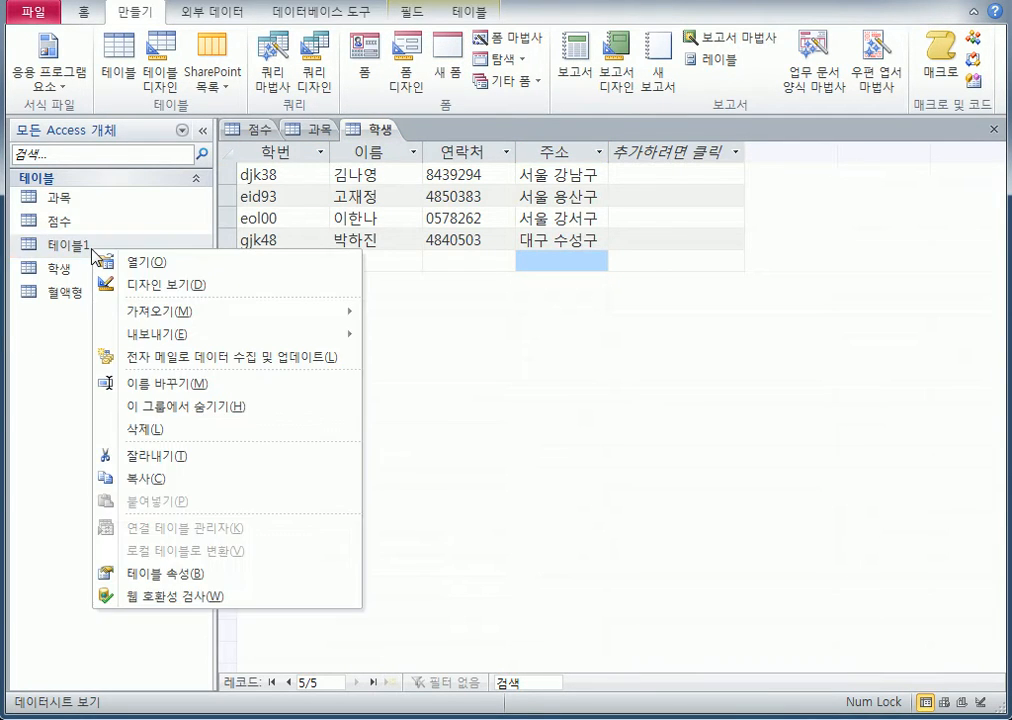
pyautogui.click(173, 384)
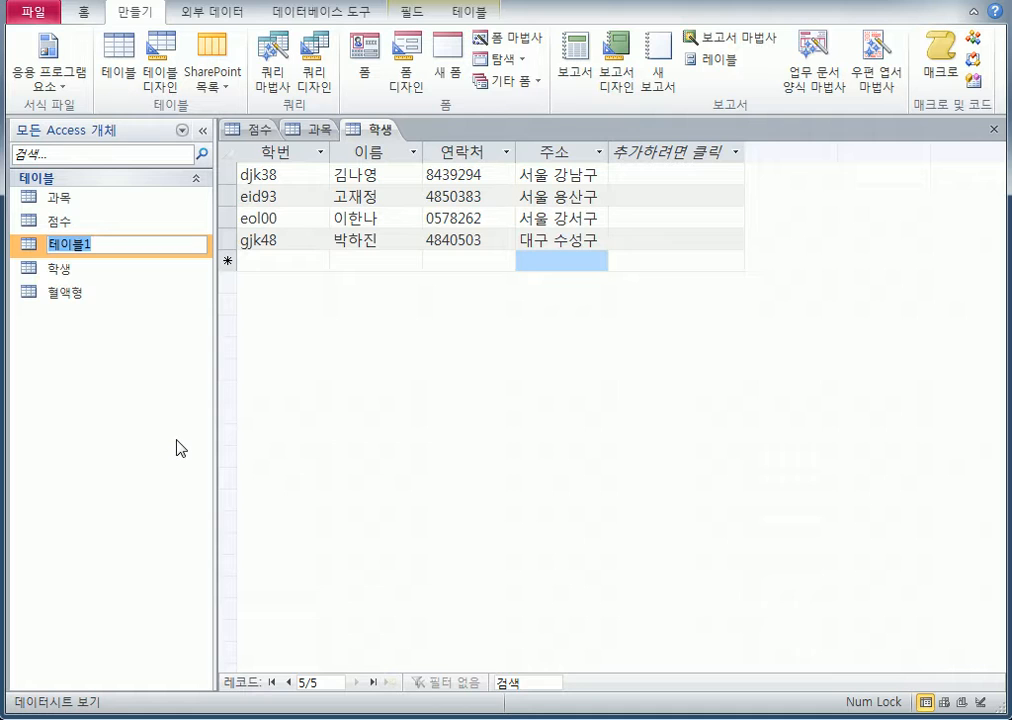
pyautogui.write('xp')
pyautogui.write('테이블편지')
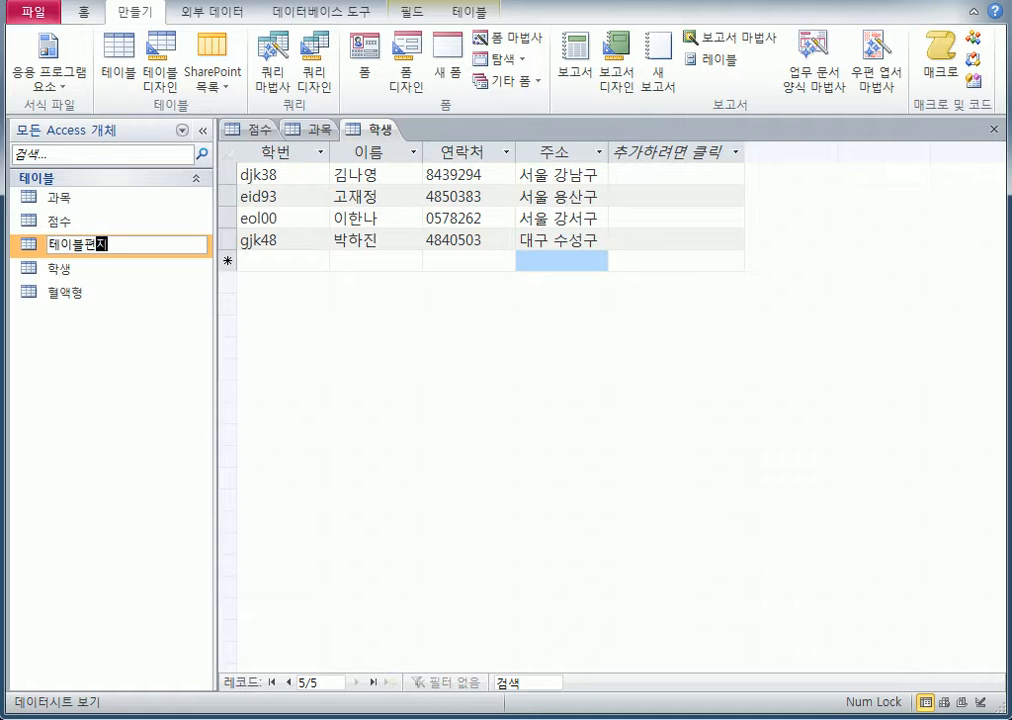
pyautogui.press('Return')
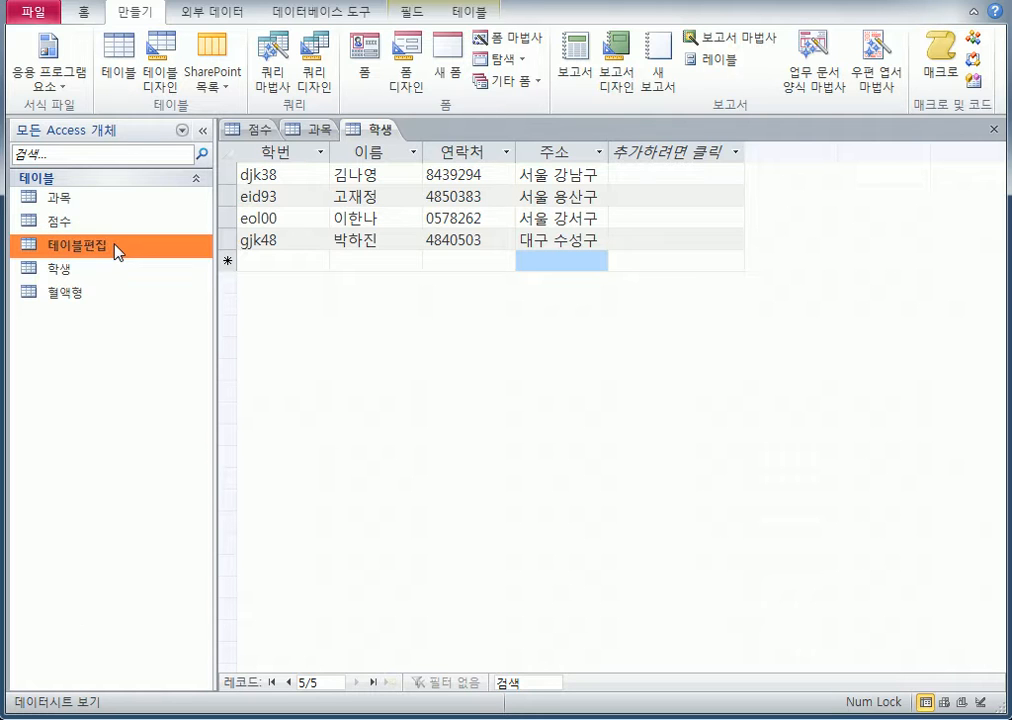
# Open the 테이블편집 table and try to cut it while it is open in datasheet view
pyautogui.doubleClick(166, 248)
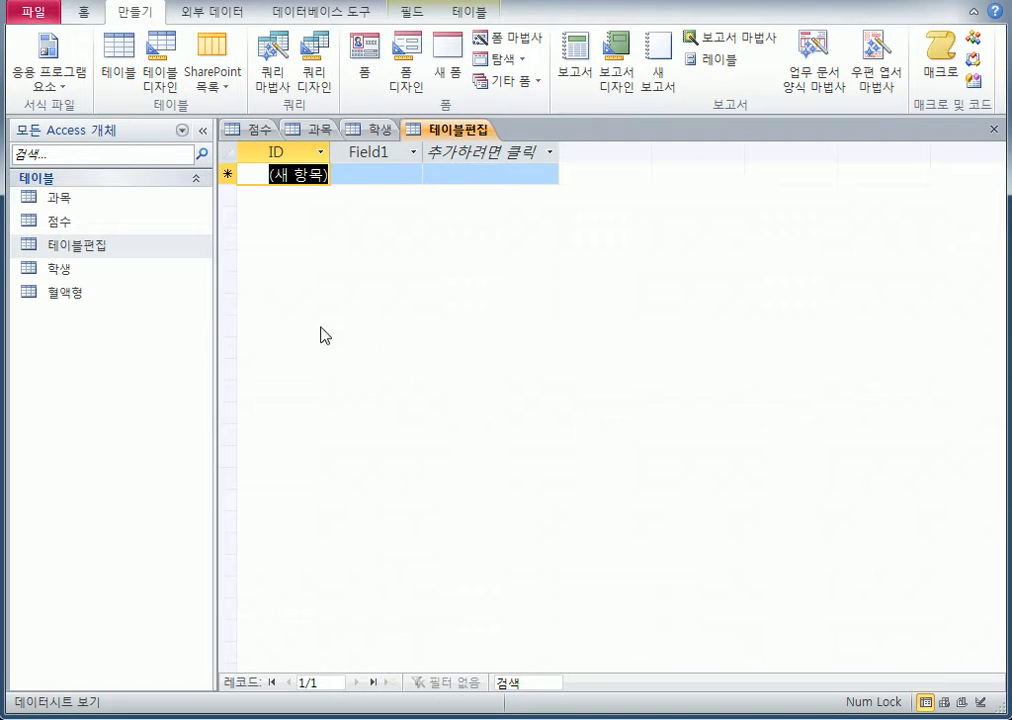
pyautogui.rightClick(100, 258)
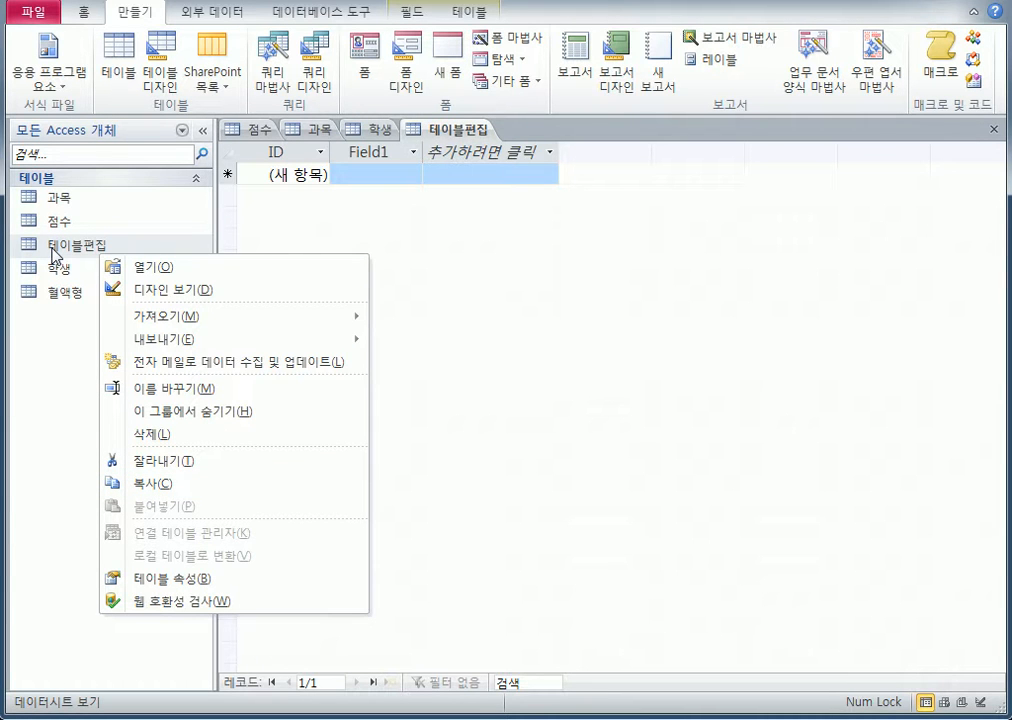
pyautogui.click(222, 461)
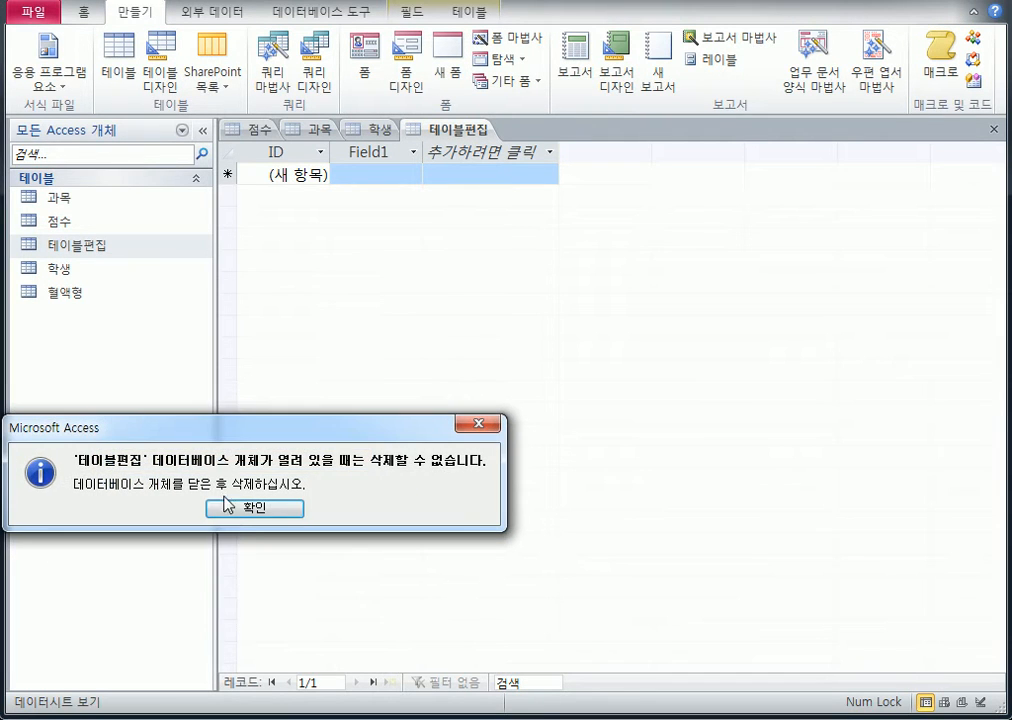
pyautogui.click(231, 518)
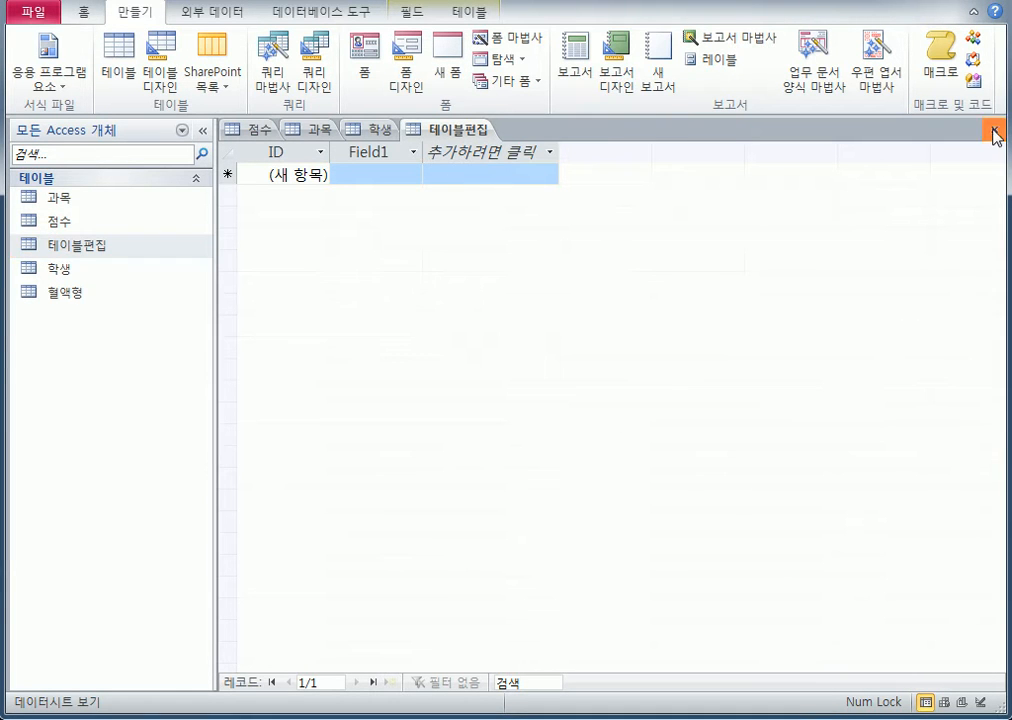
# Close the 테이블편집 table and cut it from the table list
pyautogui.click(995, 131)
pyautogui.rightClick(93, 246)
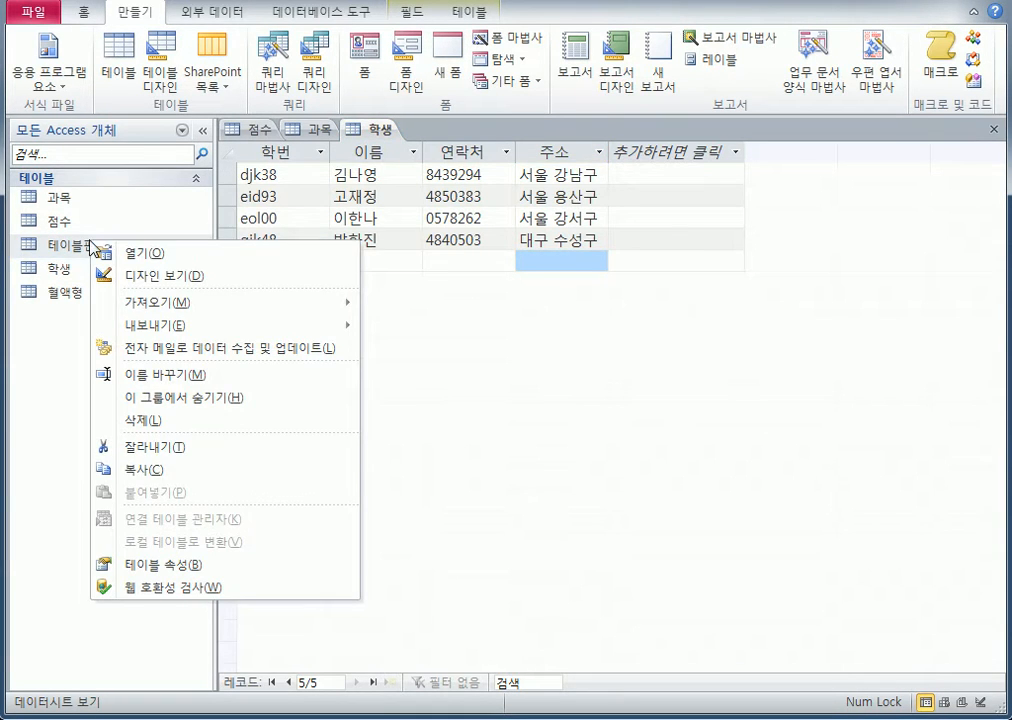
pyautogui.click(131, 448)
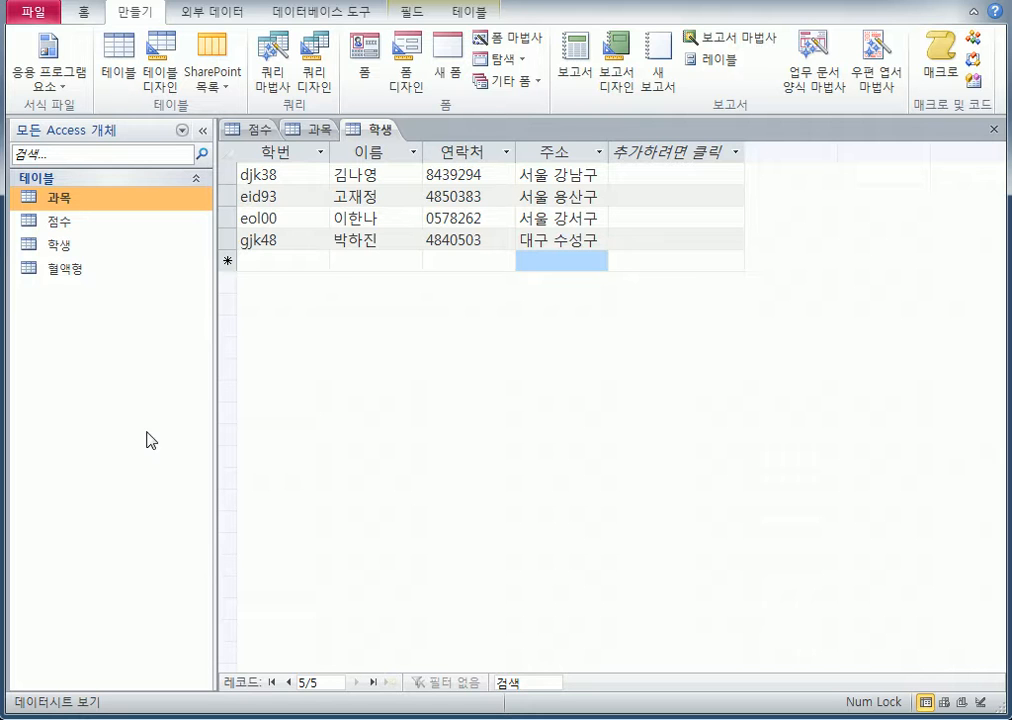
# Paste the cut table back with both structure and data, naming it 테이블편집
pyautogui.rightClick(126, 334)
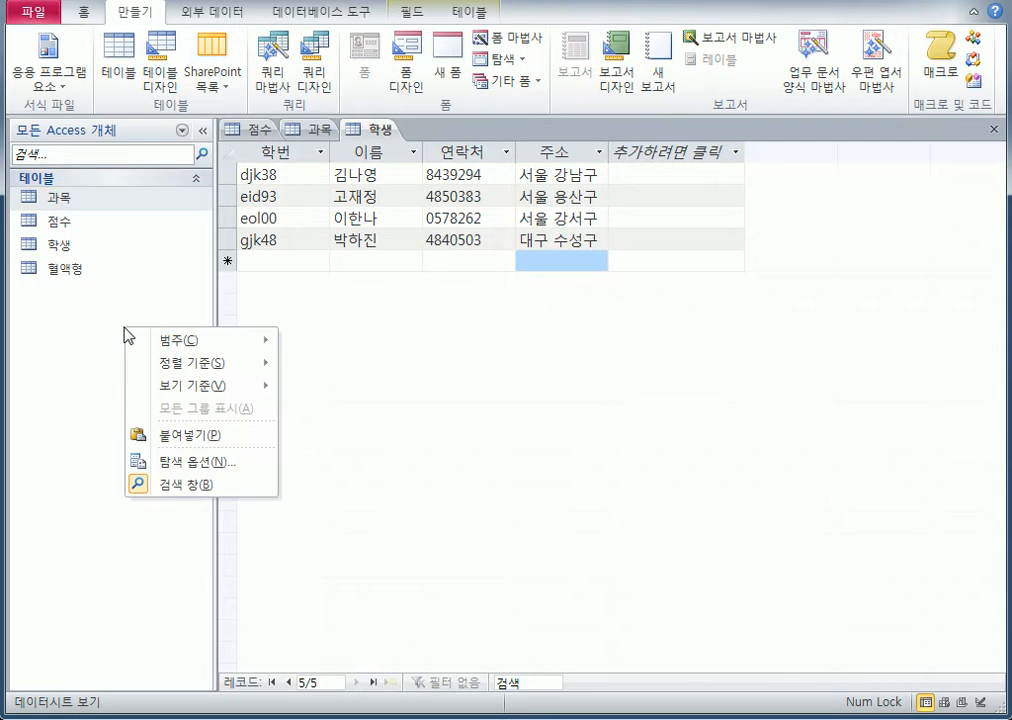
pyautogui.click(152, 435)
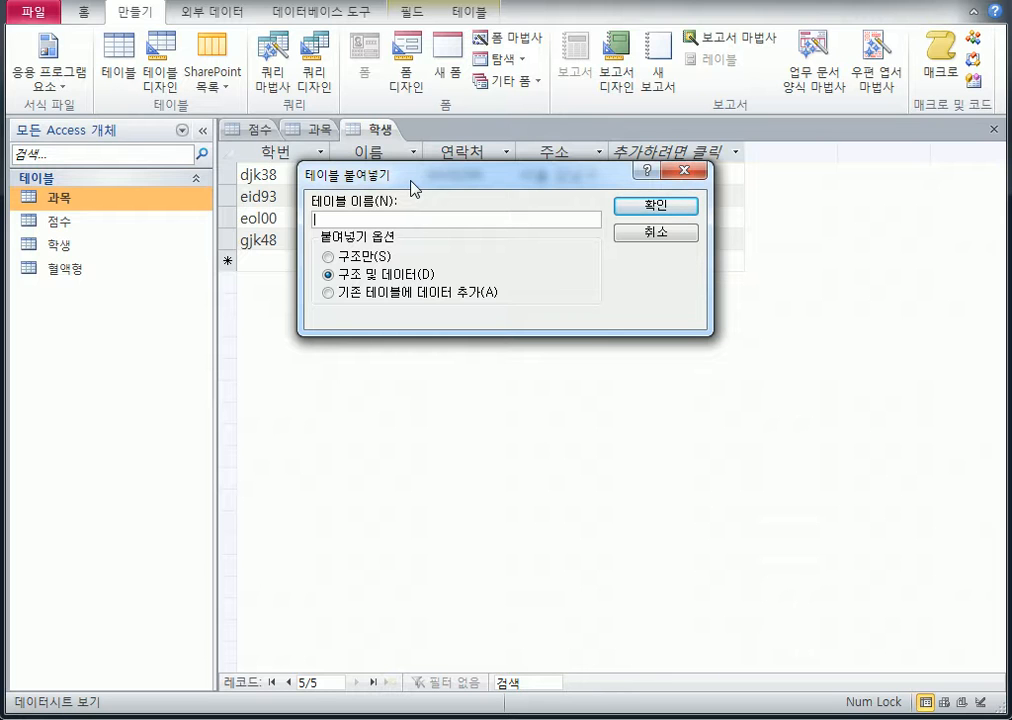
pyautogui.click(352, 260)
pyautogui.click(329, 275)
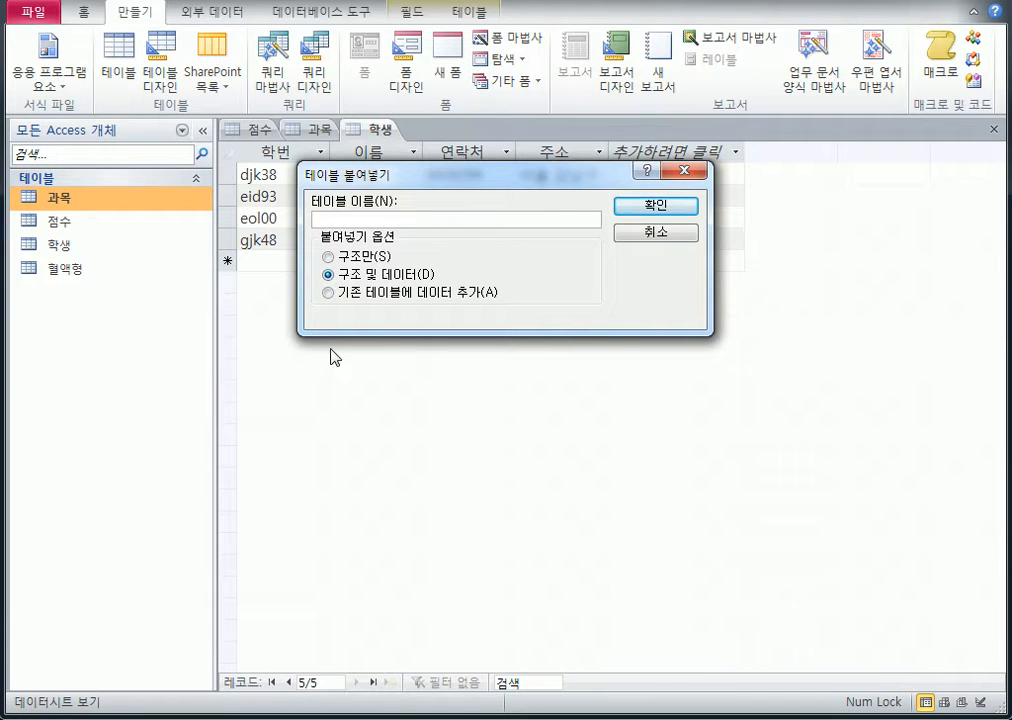
pyautogui.click(677, 212)
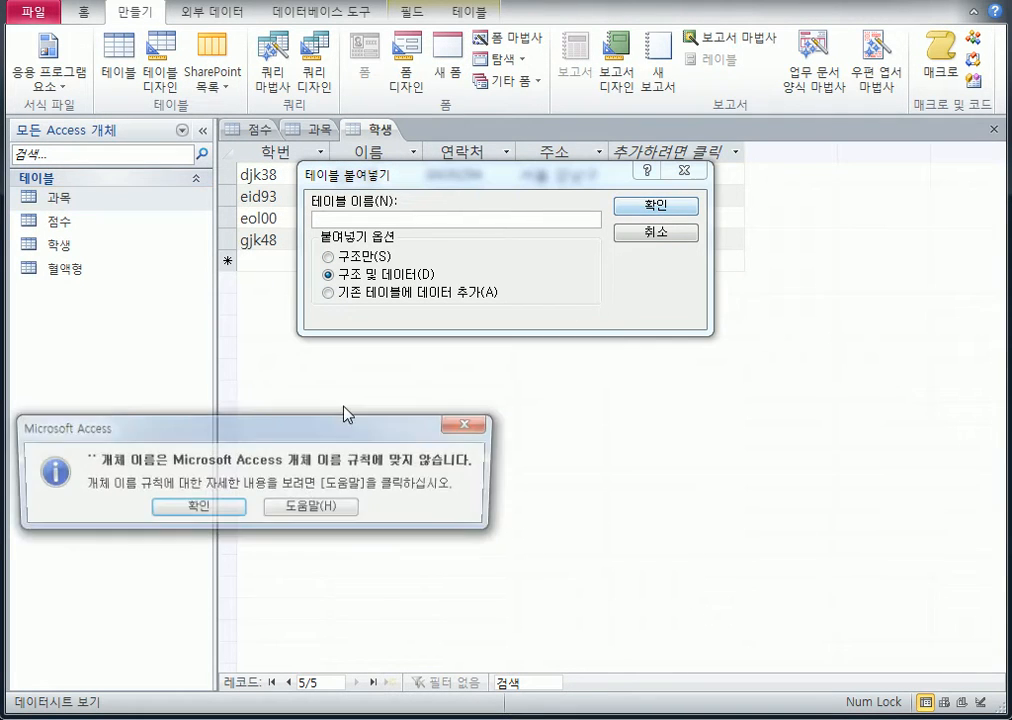
pyautogui.click(196, 507)
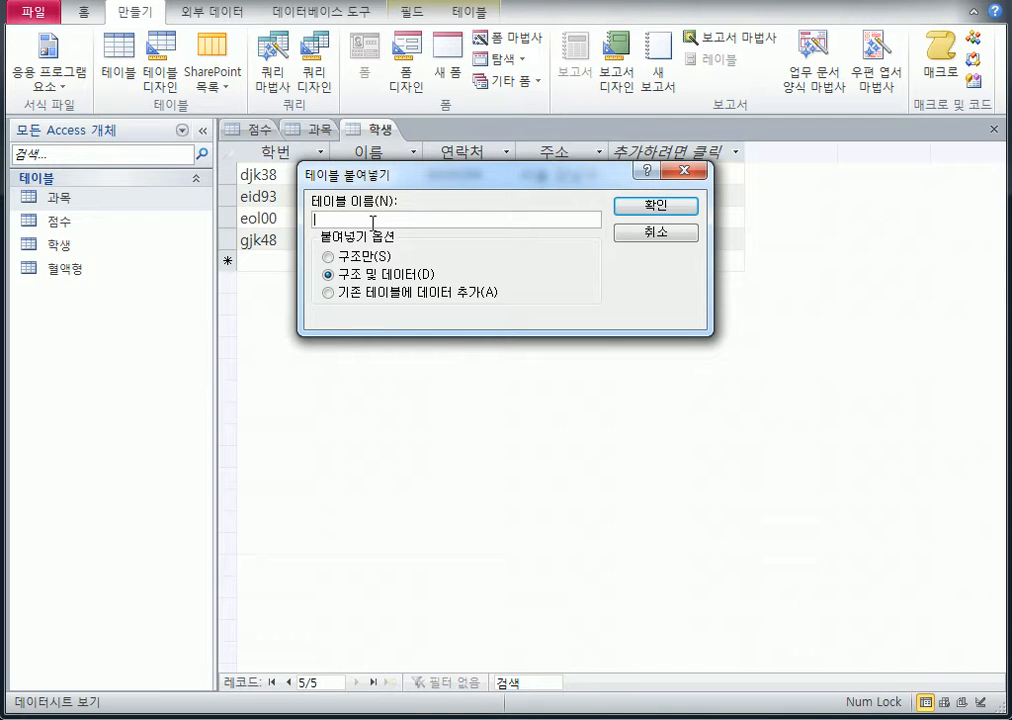
pyautogui.write('xp')
pyautogui.write('테이블편지')
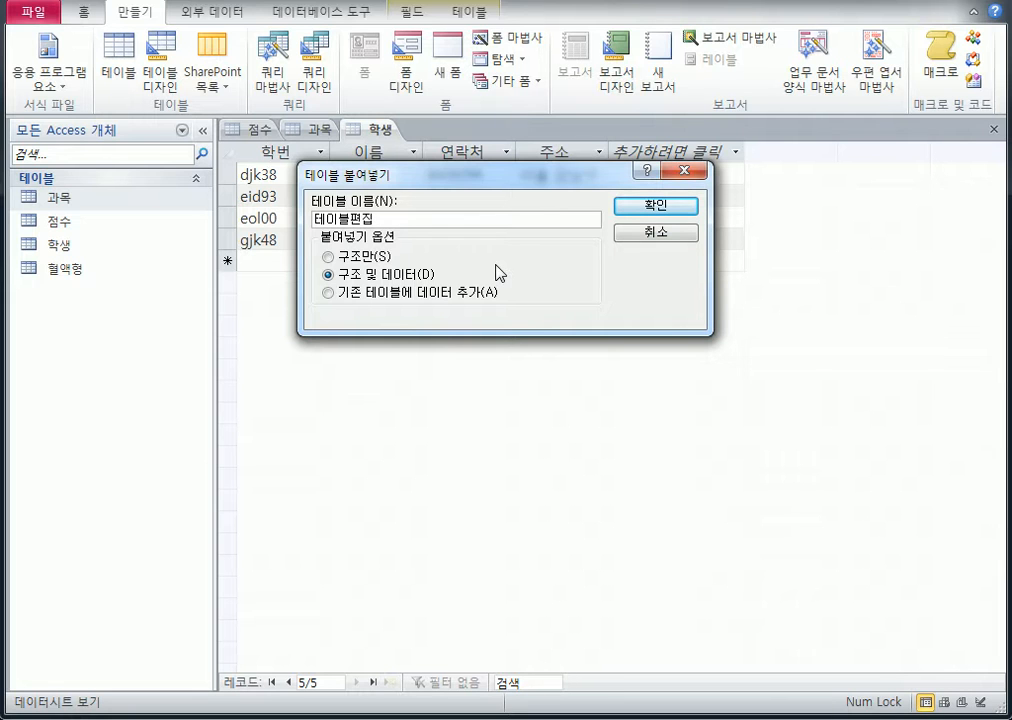
pyautogui.click(637, 203)
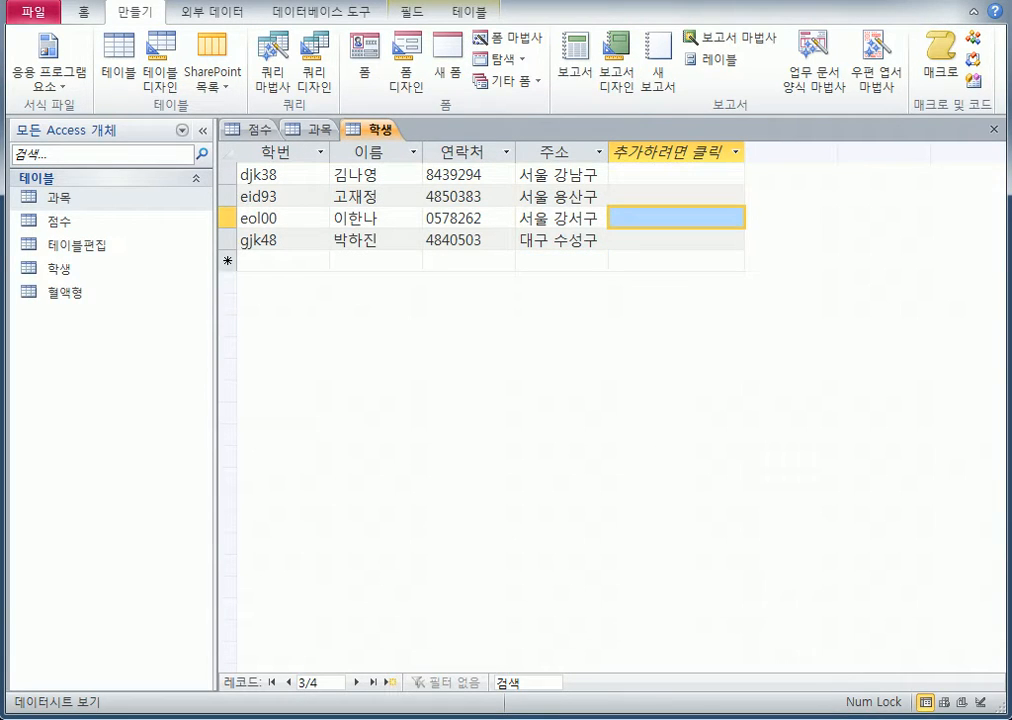
pyautogui.click(80, 252)
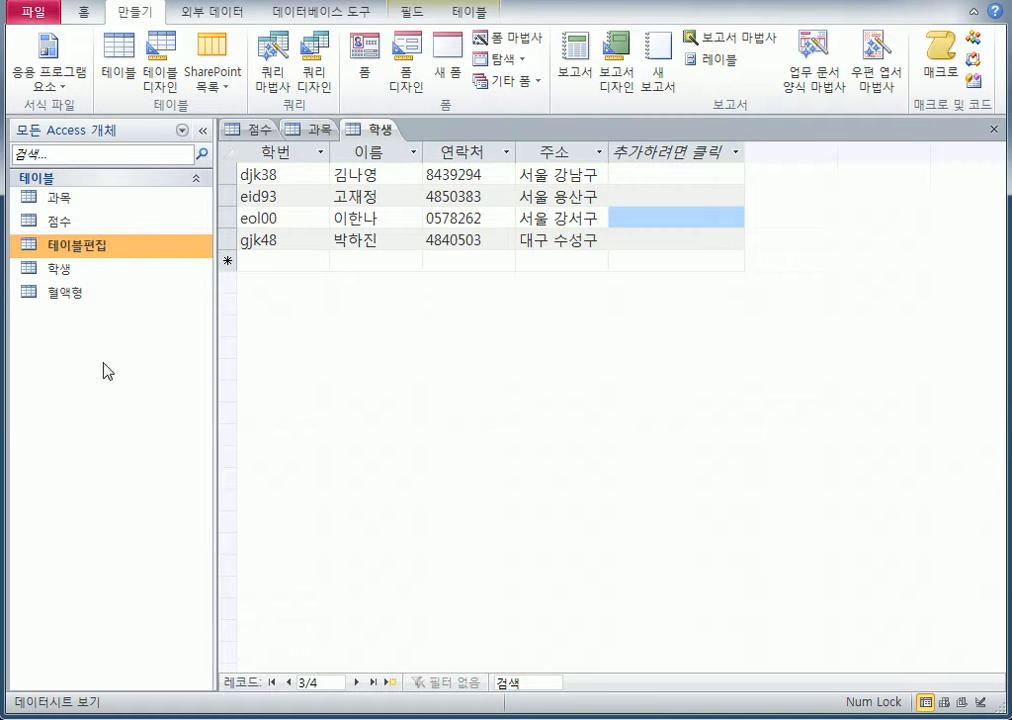
# Copy the 혈액형 table and paste only its structure as 혈액형의 사본
pyautogui.click(76, 292)
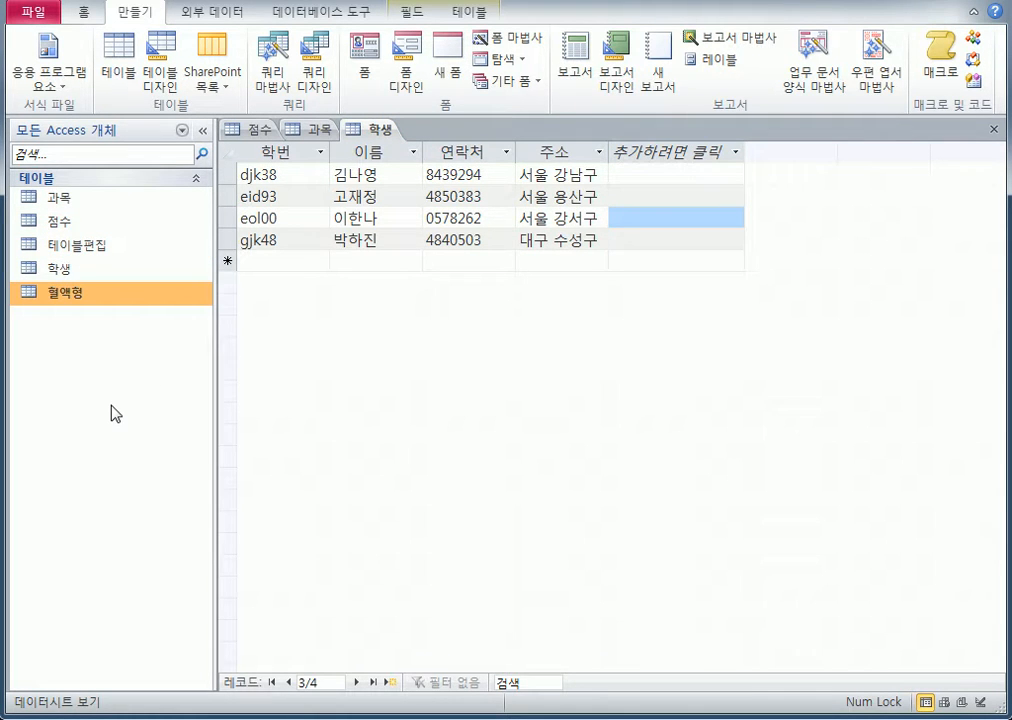
pyautogui.rightClick(137, 296)
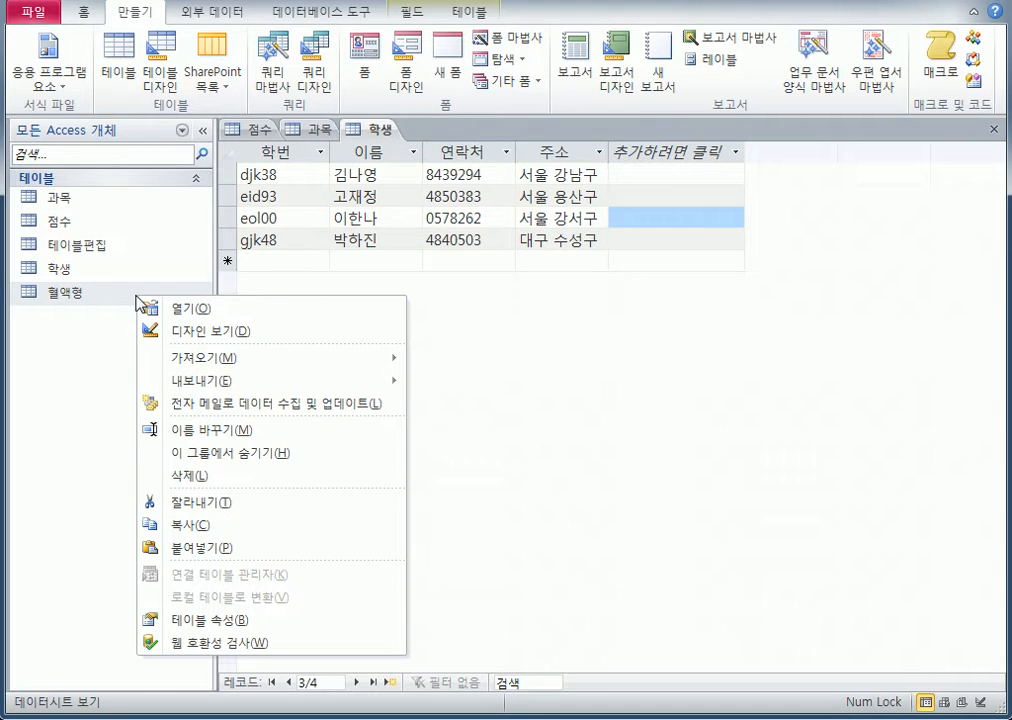
pyautogui.click(232, 526)
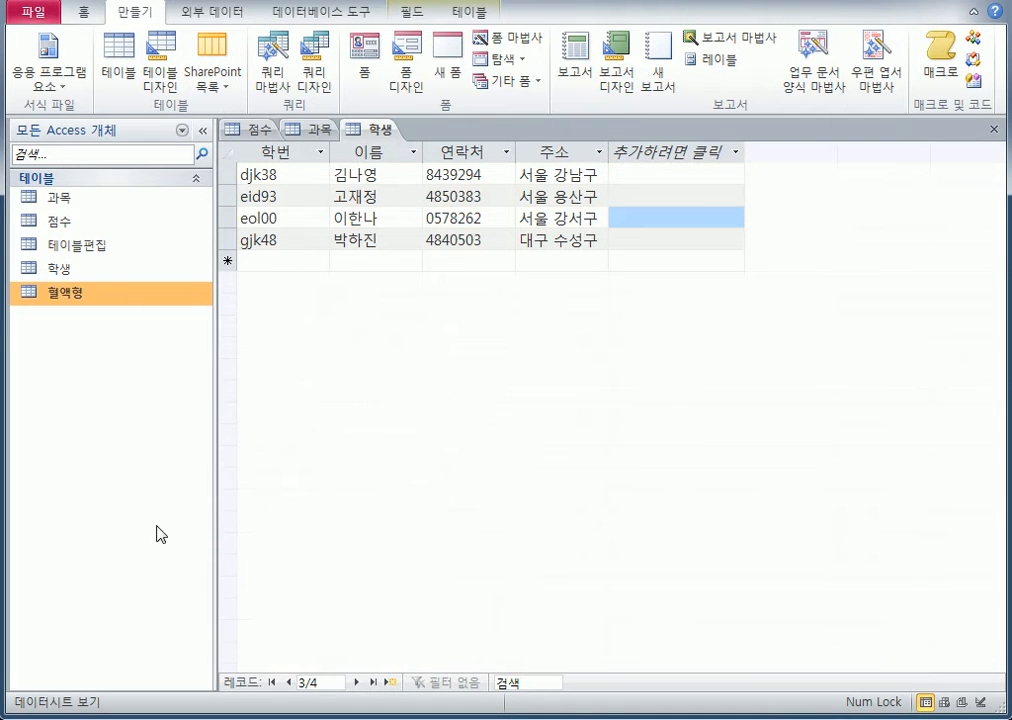
pyautogui.rightClick(125, 394)
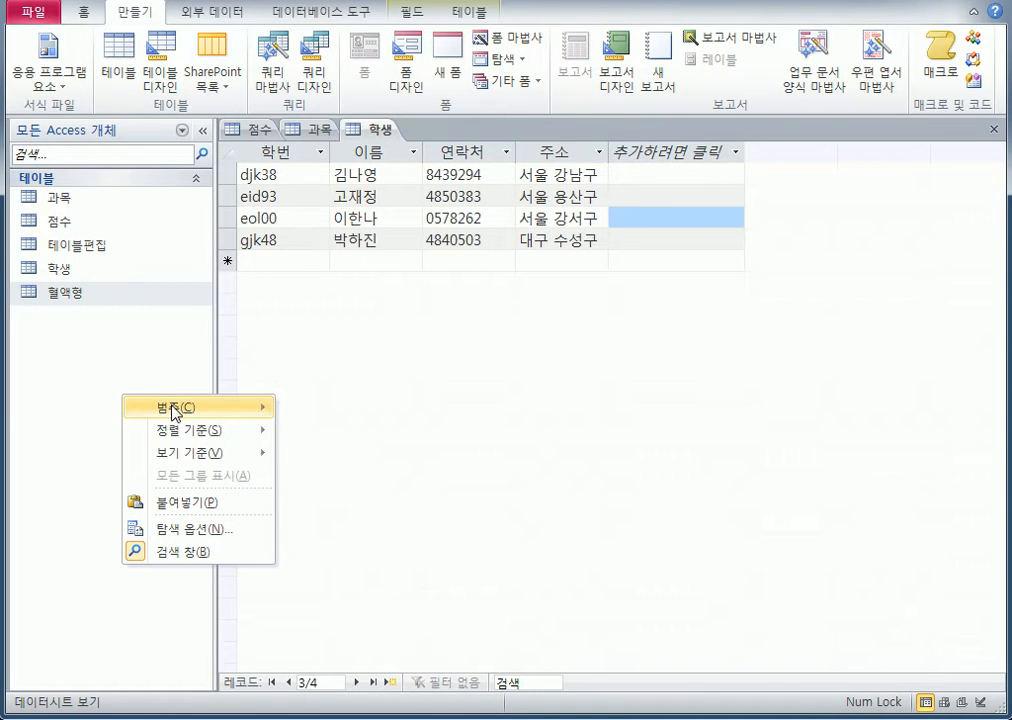
pyautogui.click(195, 502)
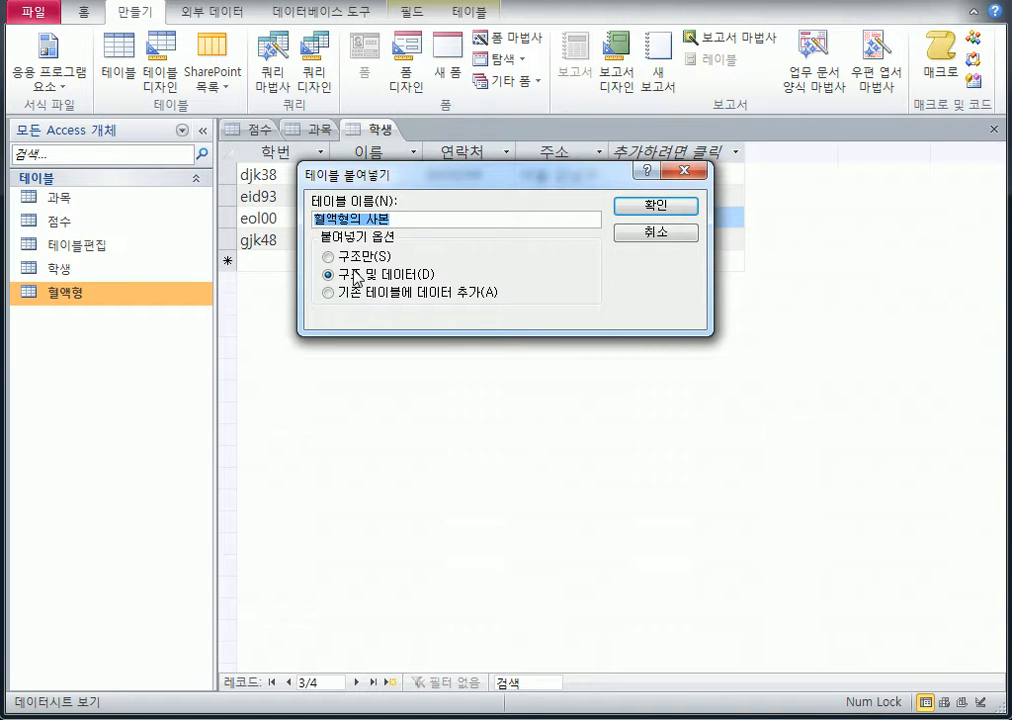
pyautogui.click(346, 260)
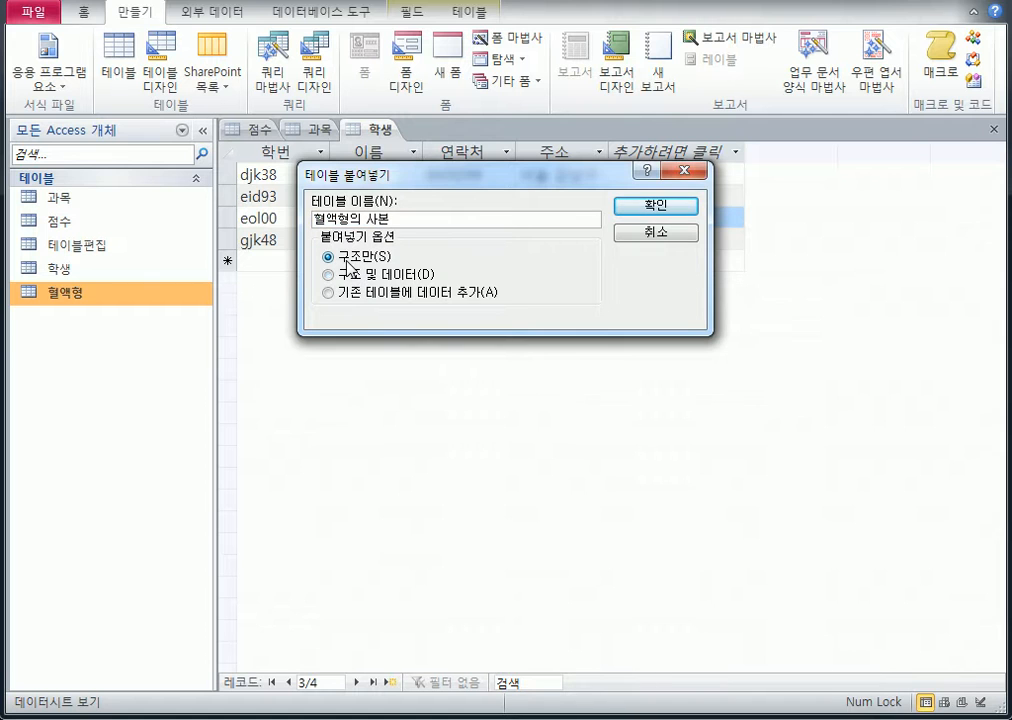
pyautogui.click(675, 210)
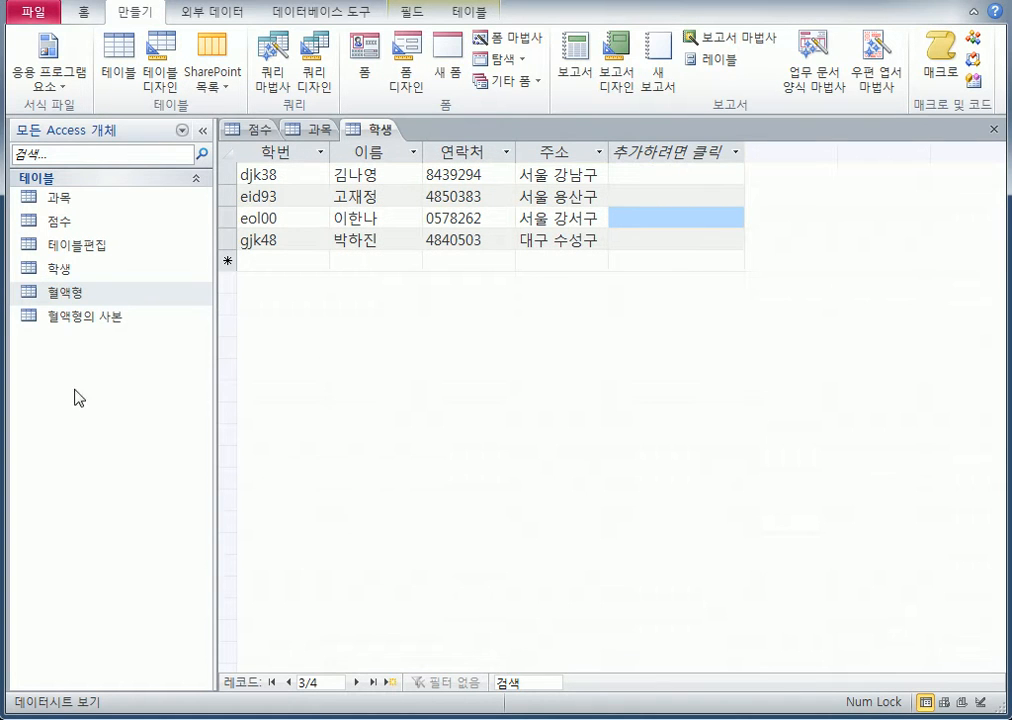
# Open 혈액형 and 혈액형의 사본 to compare their fields, and close both tables
pyautogui.click(88, 320)
pyautogui.doubleClick(95, 293)
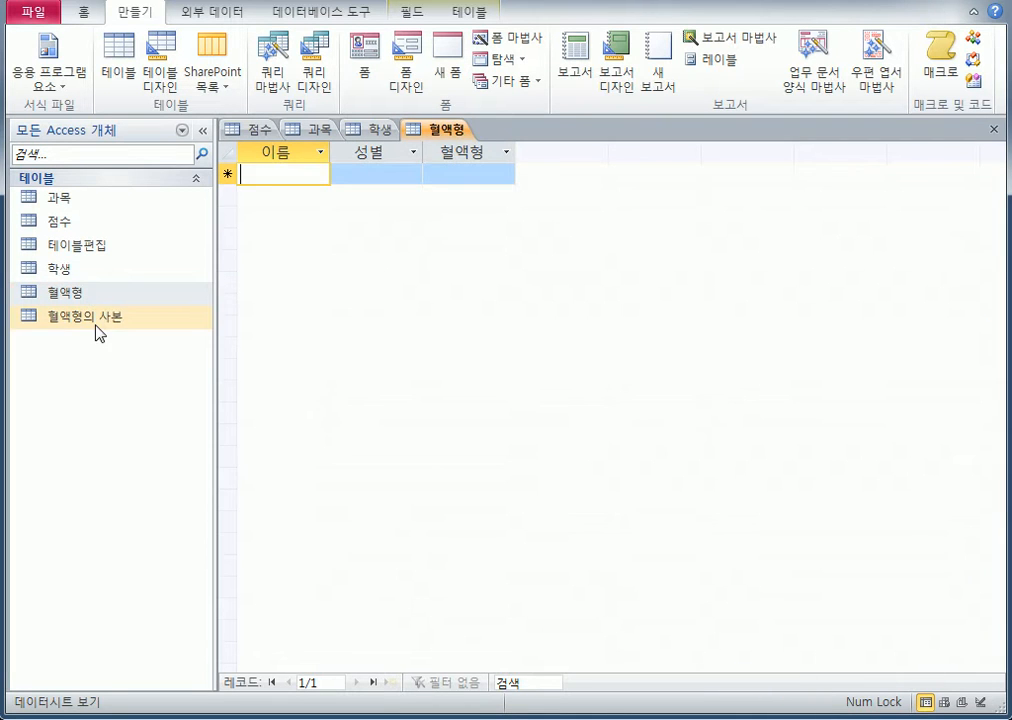
pyautogui.doubleClick(96, 318)
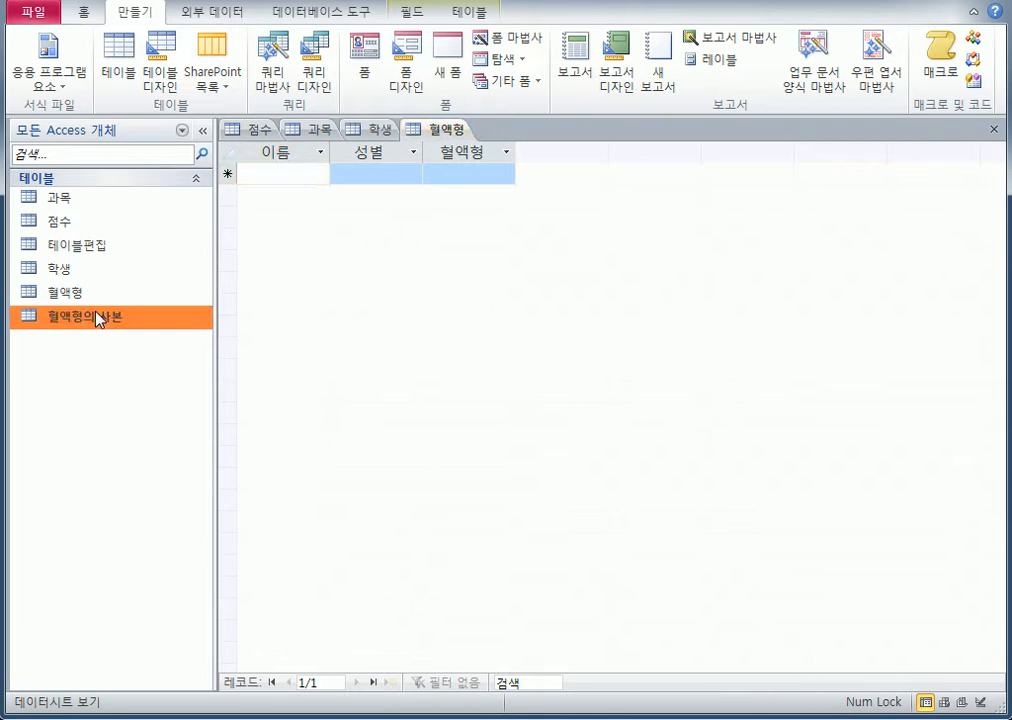
pyautogui.click(463, 131)
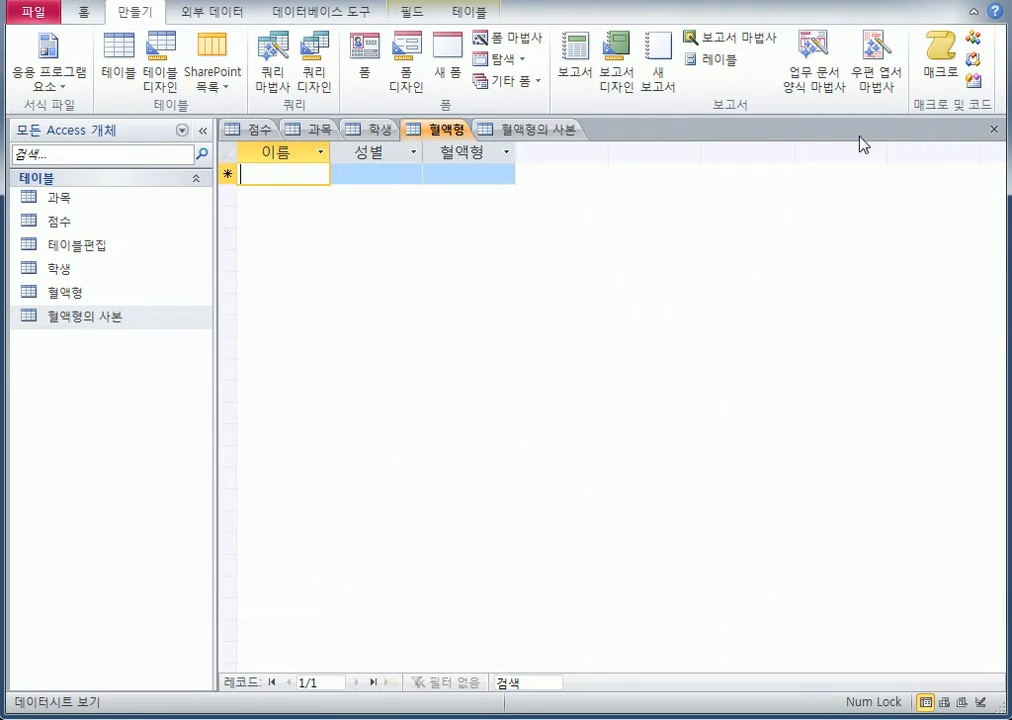
pyautogui.click(994, 130)
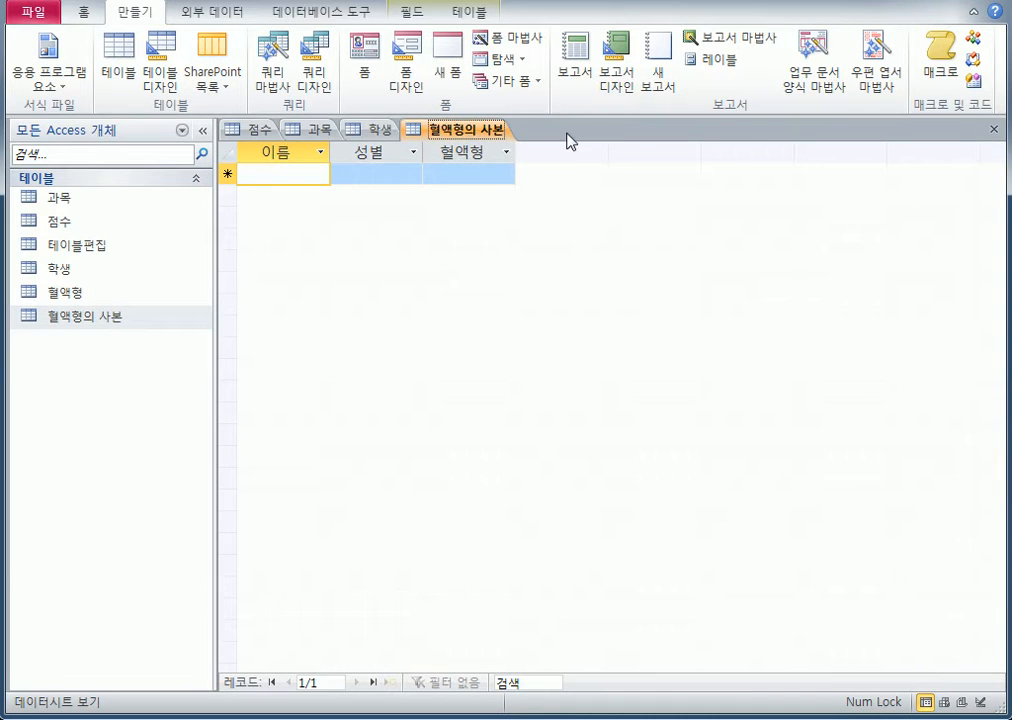
pyautogui.click(994, 129)
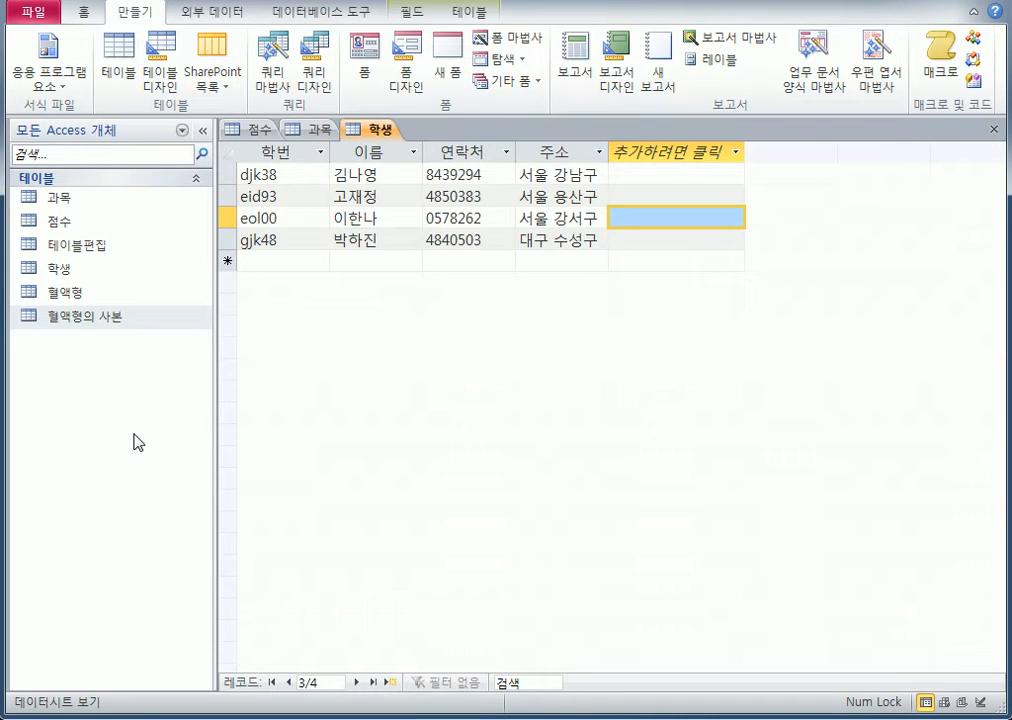
# Copy the 학생 table, paste only its structure as 학생의 사본, and open the copy in datasheet view
pyautogui.click(70, 268)
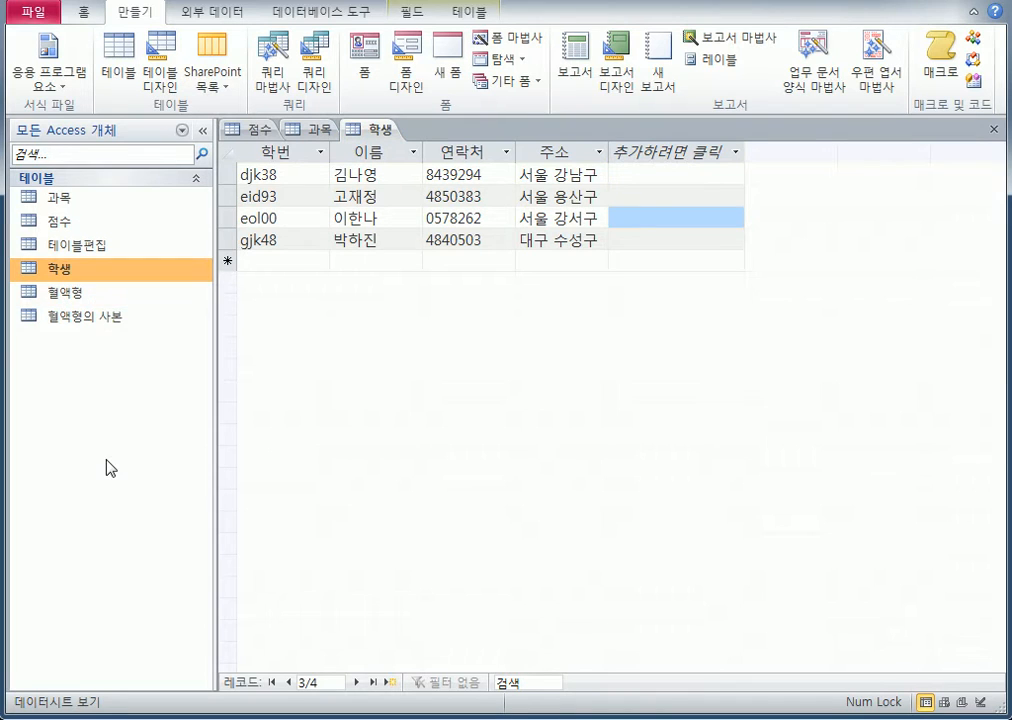
pyautogui.rightClick(118, 276)
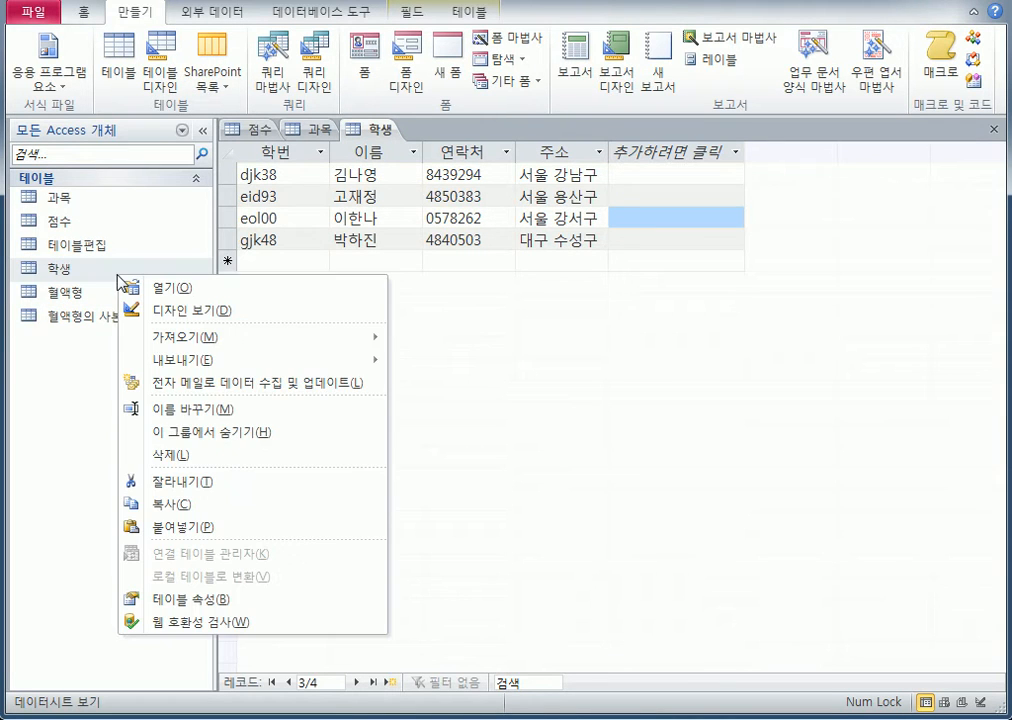
pyautogui.click(165, 504)
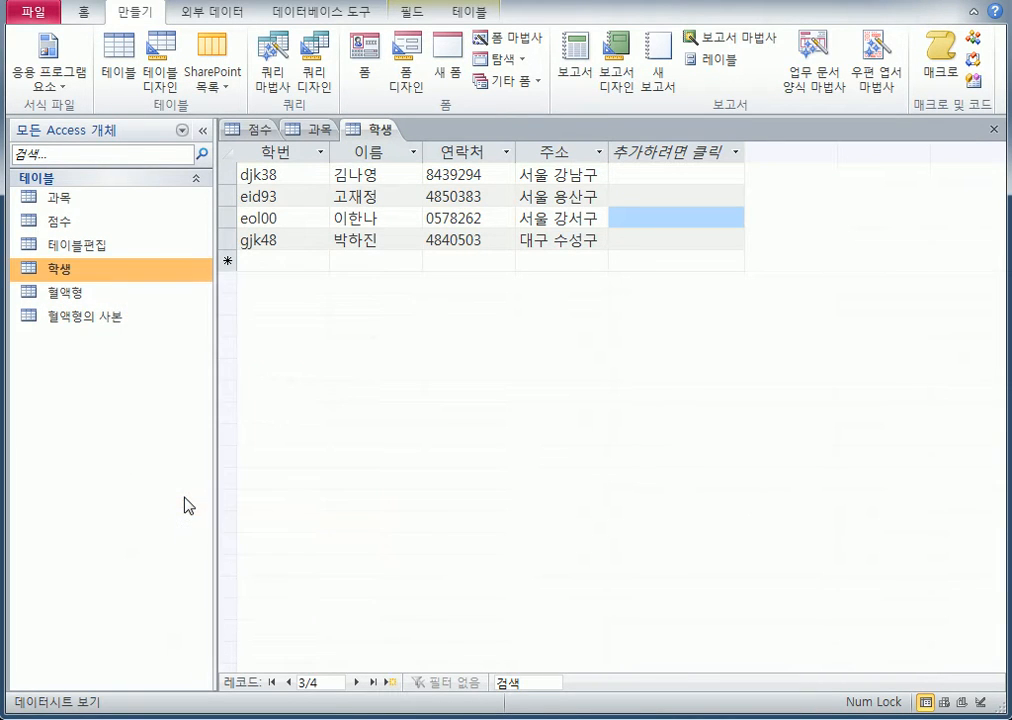
pyautogui.rightClick(183, 505)
pyautogui.click(262, 606)
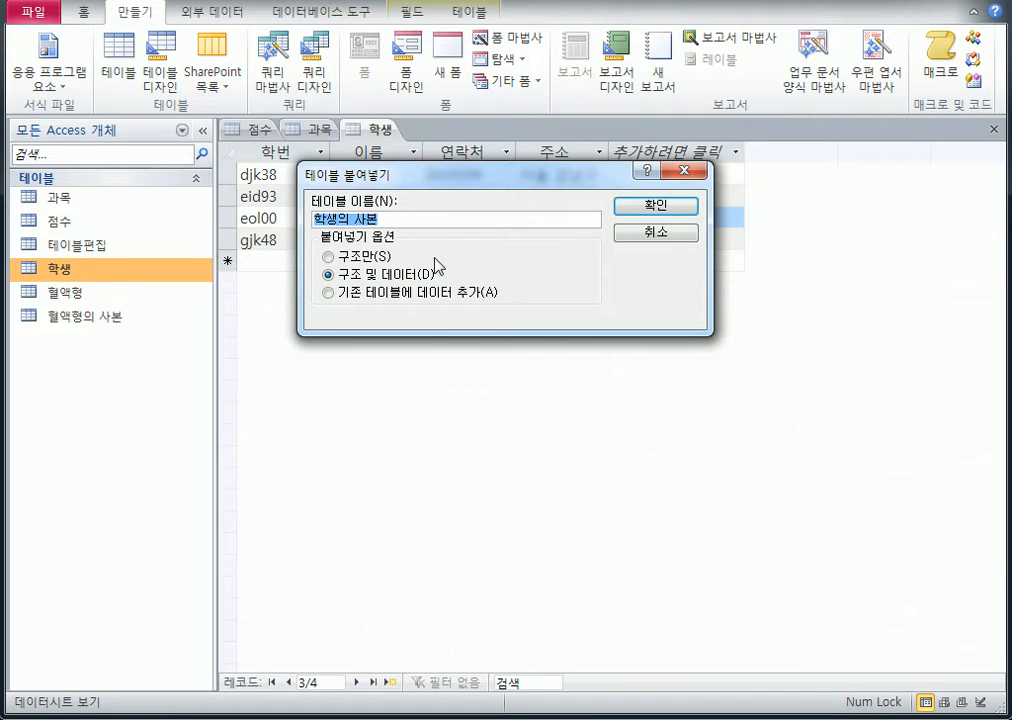
pyautogui.click(328, 257)
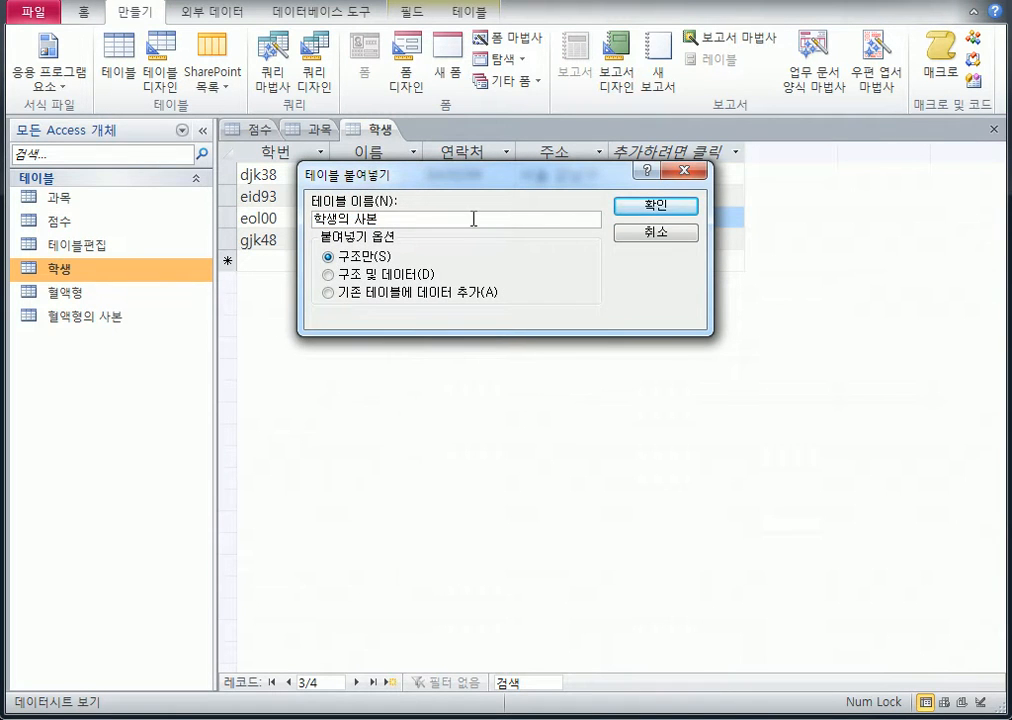
pyautogui.click(630, 205)
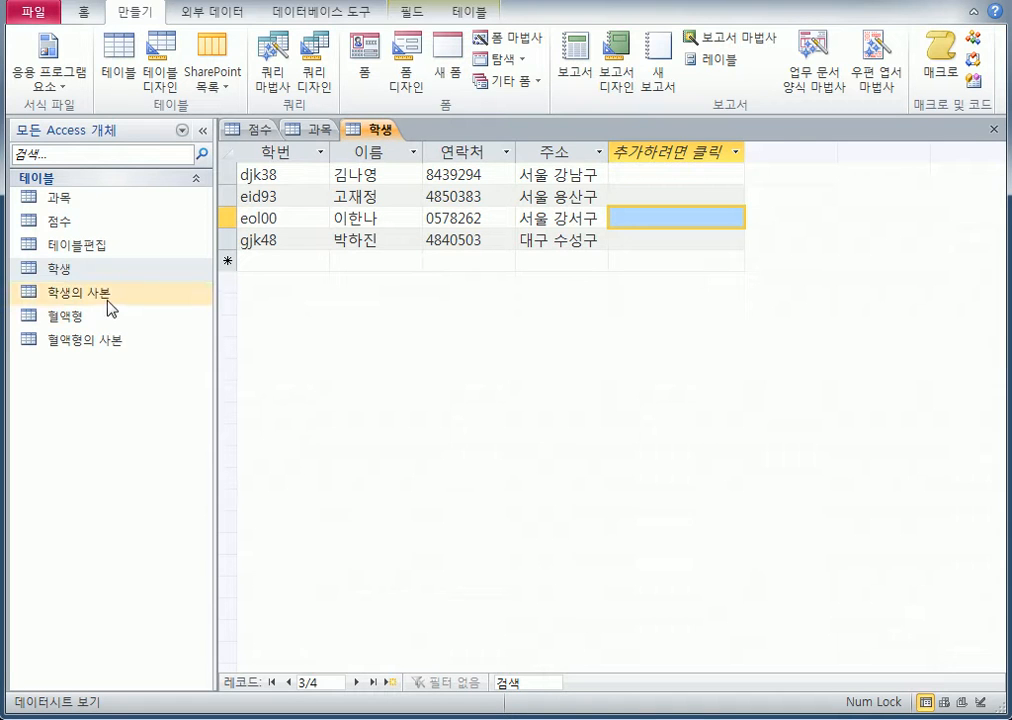
pyautogui.click(92, 294)
pyautogui.doubleClick(89, 303)
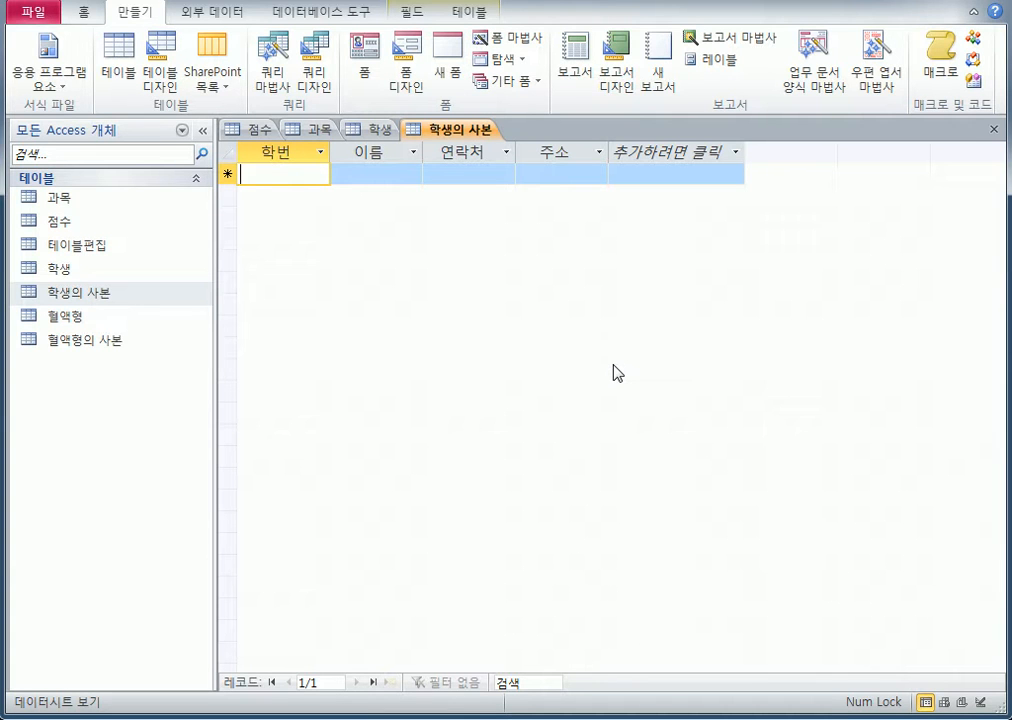
pyautogui.click(67, 279)
pyautogui.rightClick(67, 280)
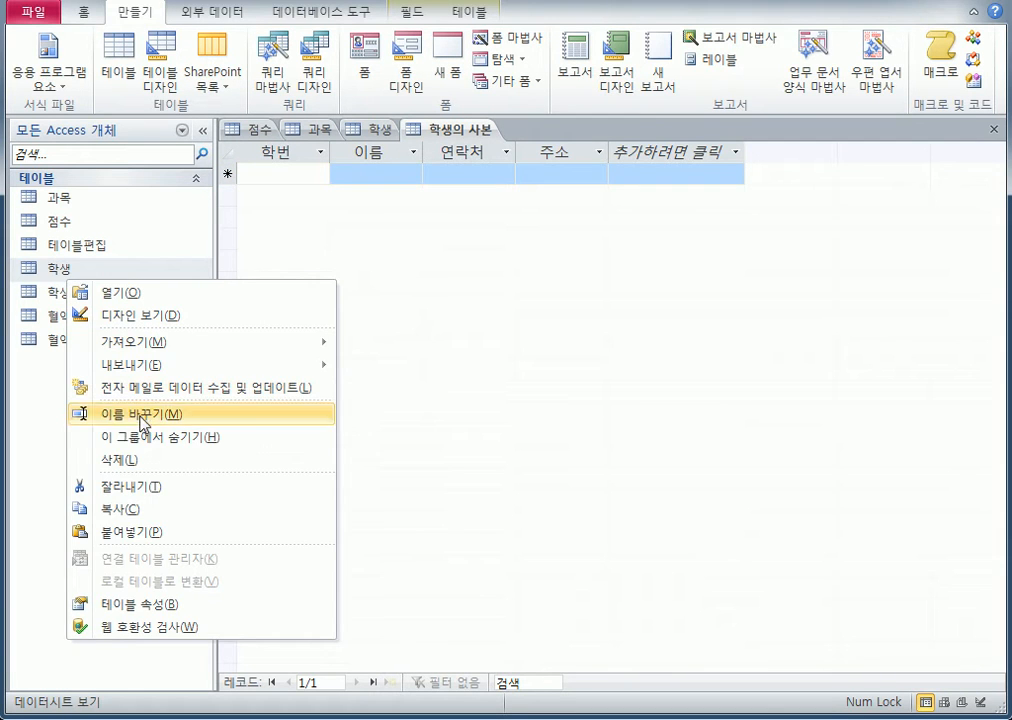
pyautogui.click(135, 510)
pyautogui.rightClick(105, 300)
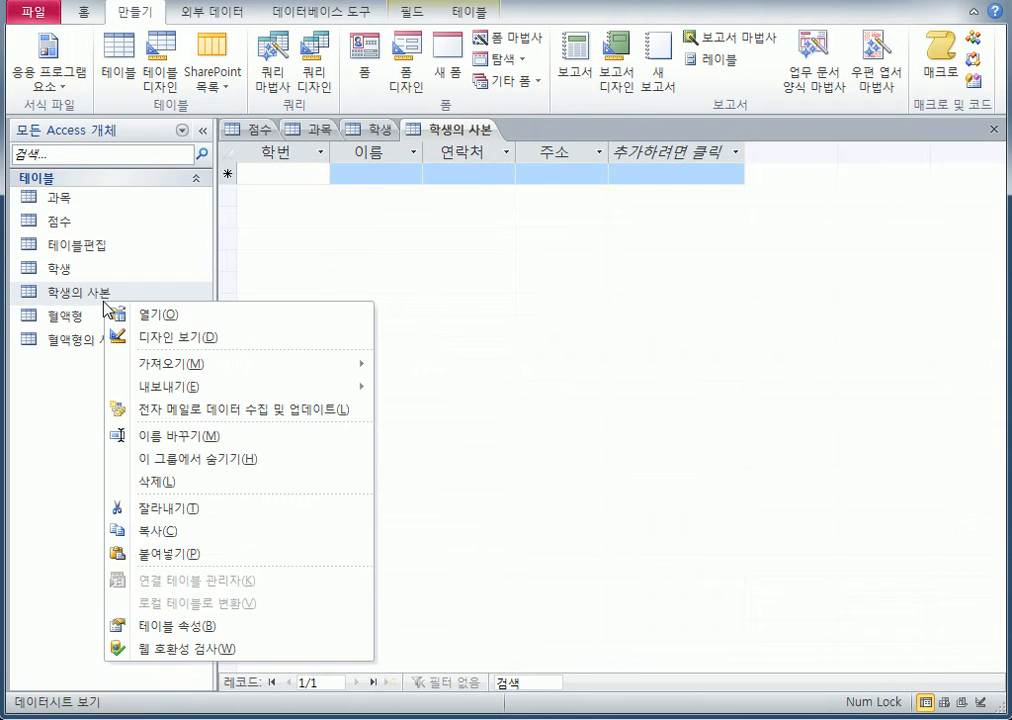
pyautogui.click(260, 551)
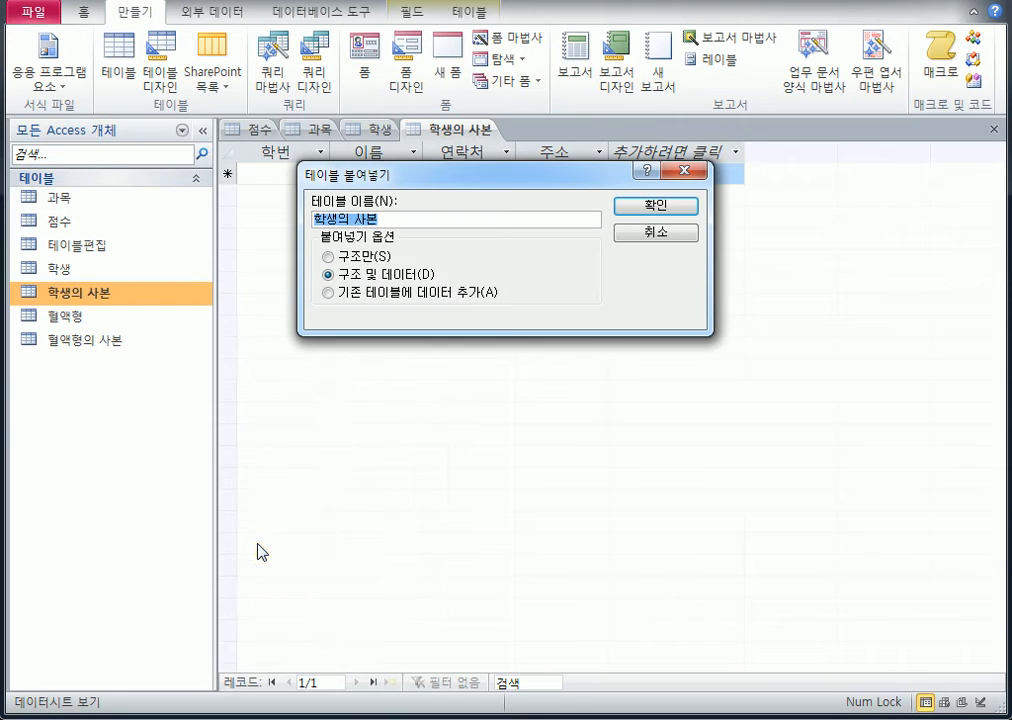
pyautogui.click(363, 277)
pyautogui.press('Up')
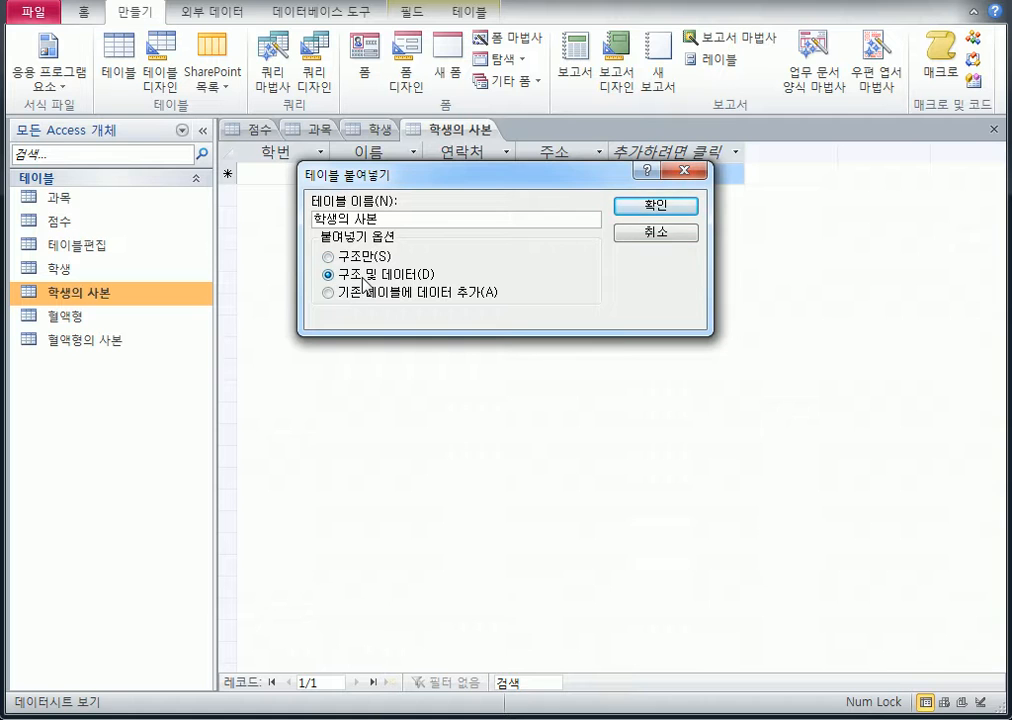
pyautogui.click(364, 292)
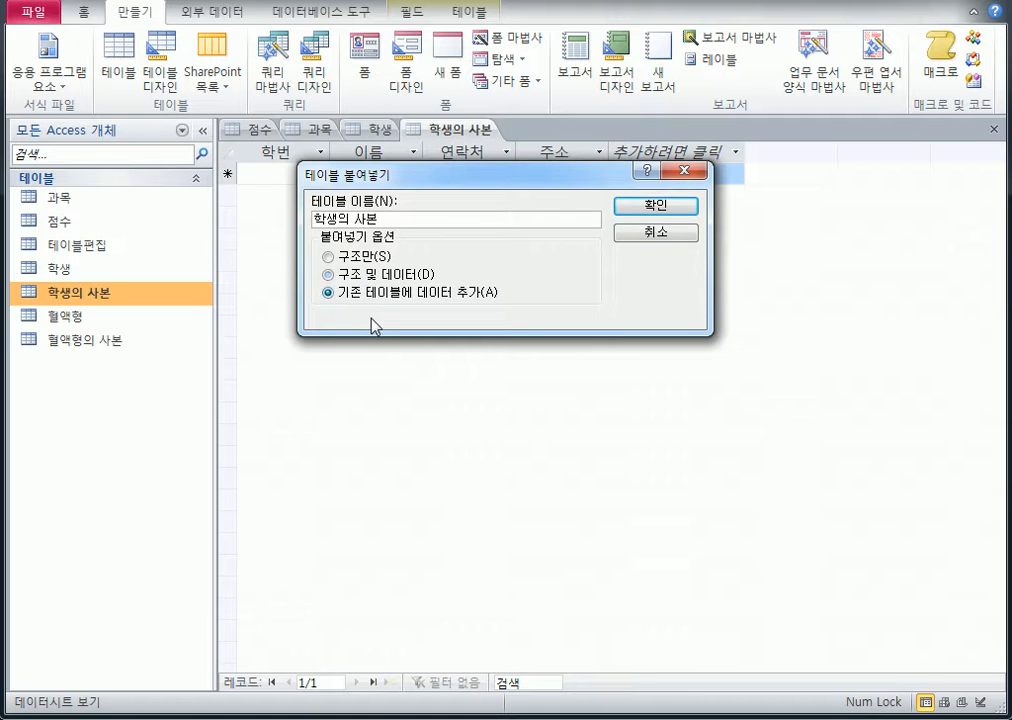
pyautogui.click(660, 234)
# Copy the 학생 table and try to paste its structure and data over the open 학생의 사본 table
pyautogui.click(63, 269)
pyautogui.rightClick(66, 270)
pyautogui.click(160, 502)
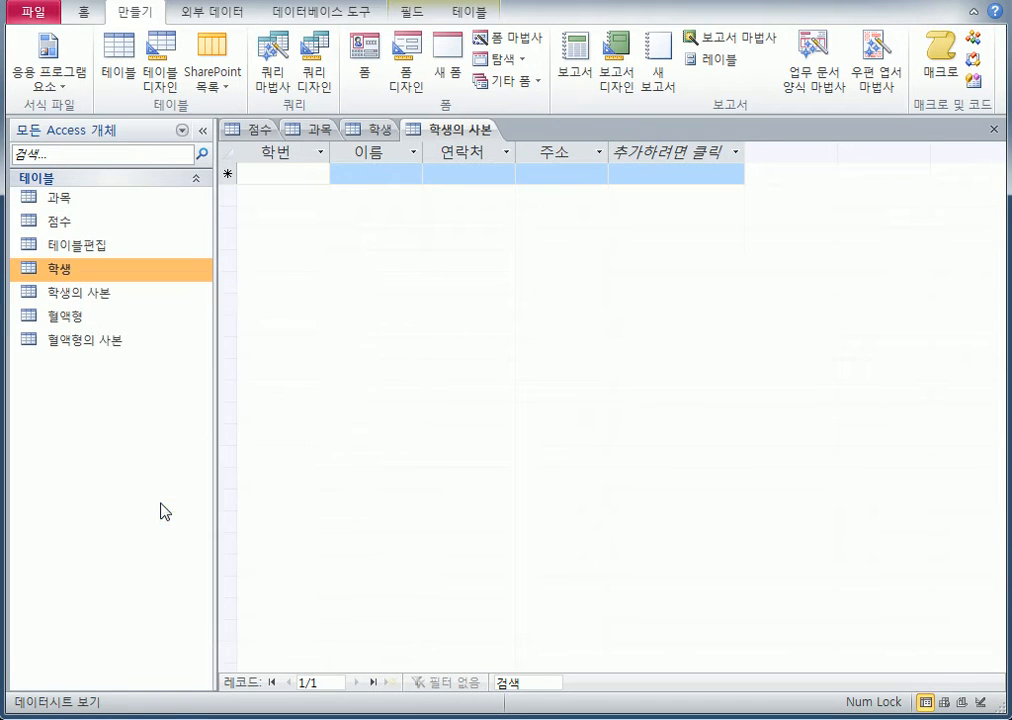
pyautogui.click(94, 295)
pyautogui.rightClick(96, 298)
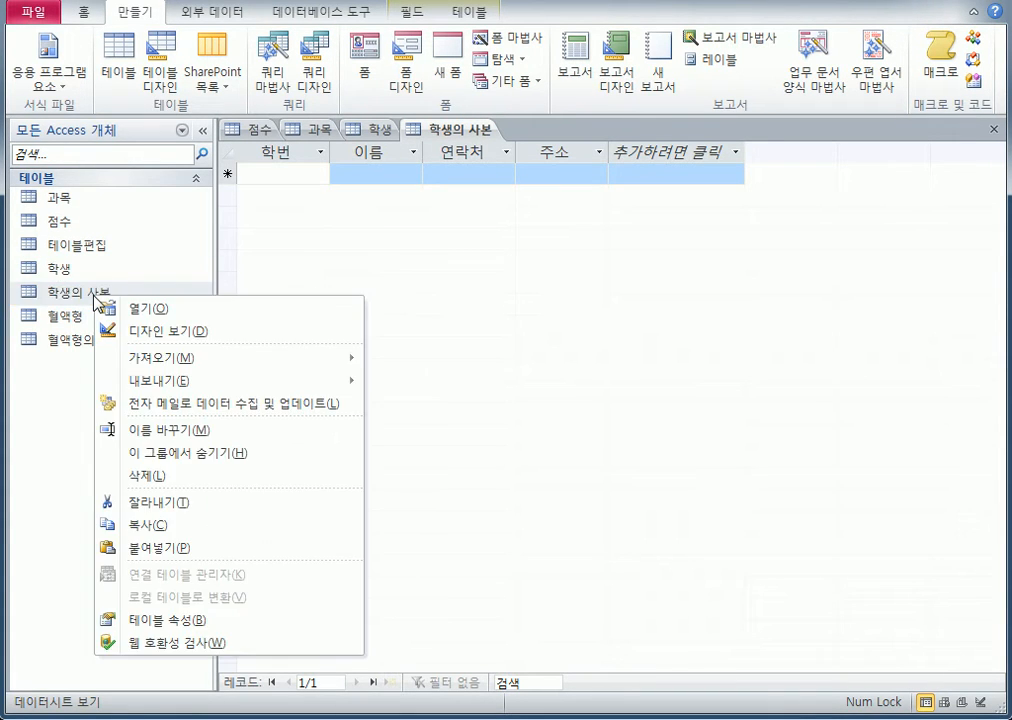
pyautogui.click(219, 553)
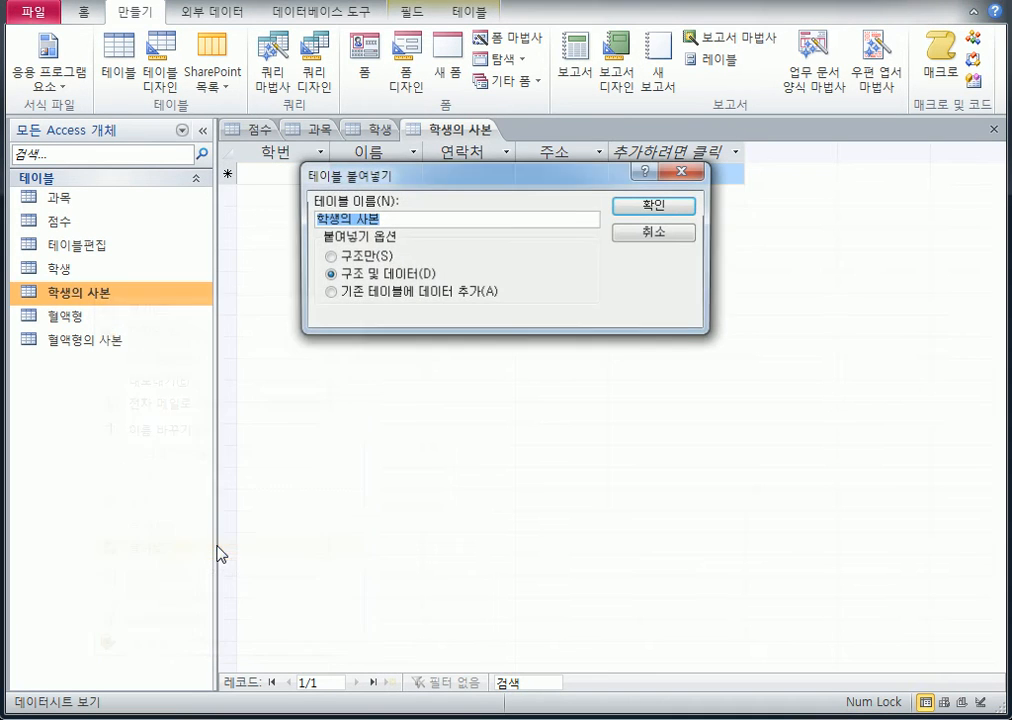
pyautogui.click(625, 213)
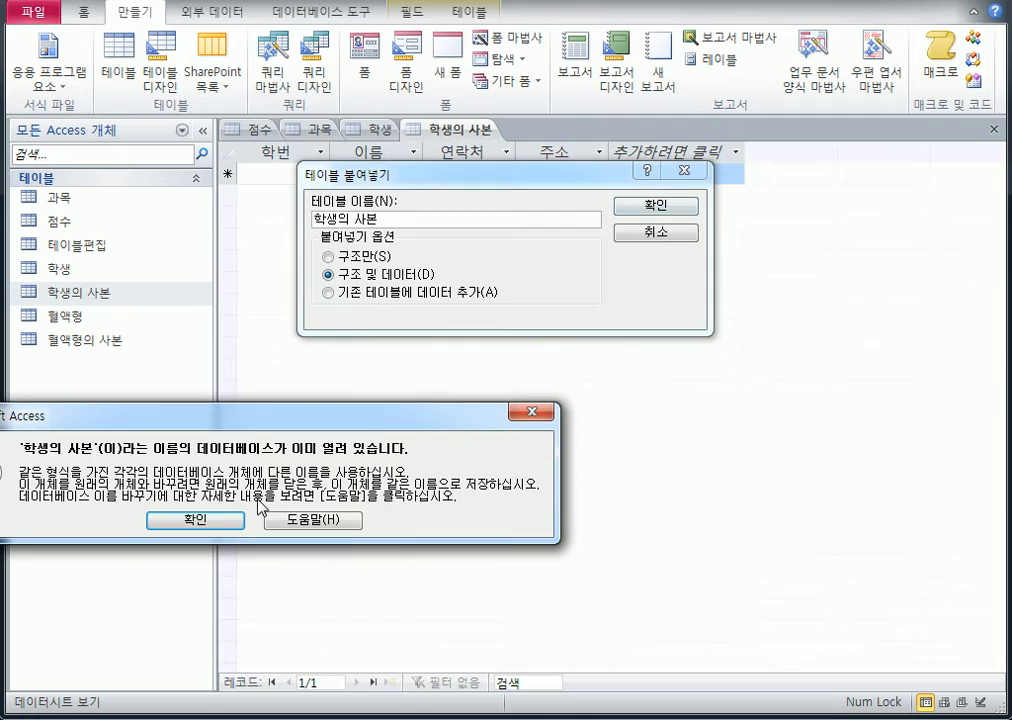
pyautogui.click(195, 520)
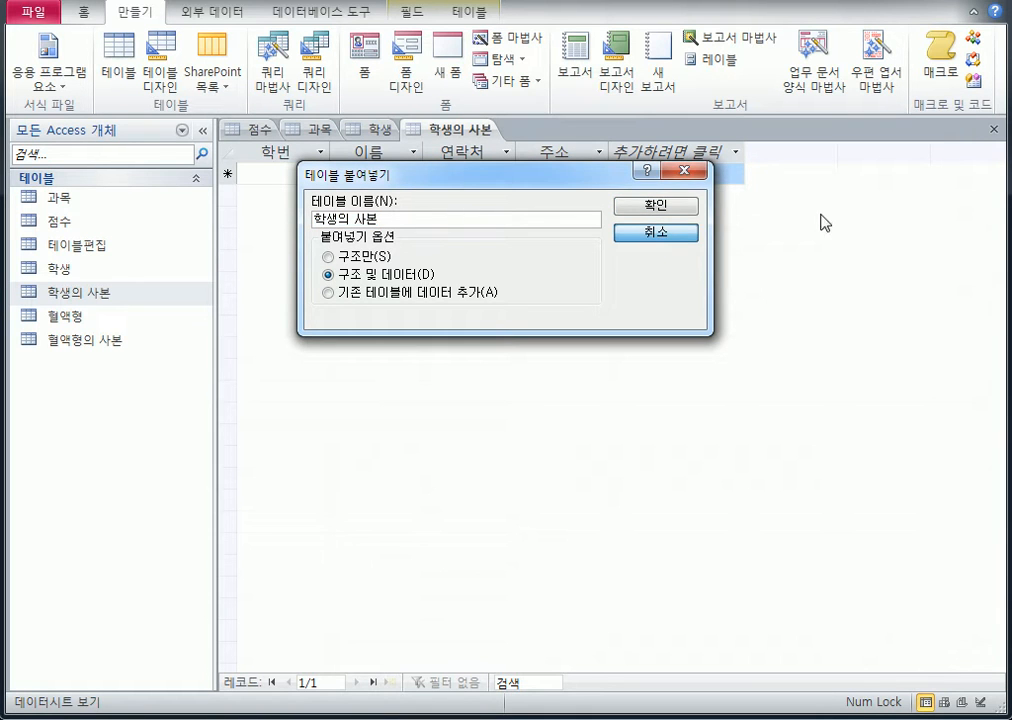
pyautogui.click(655, 235)
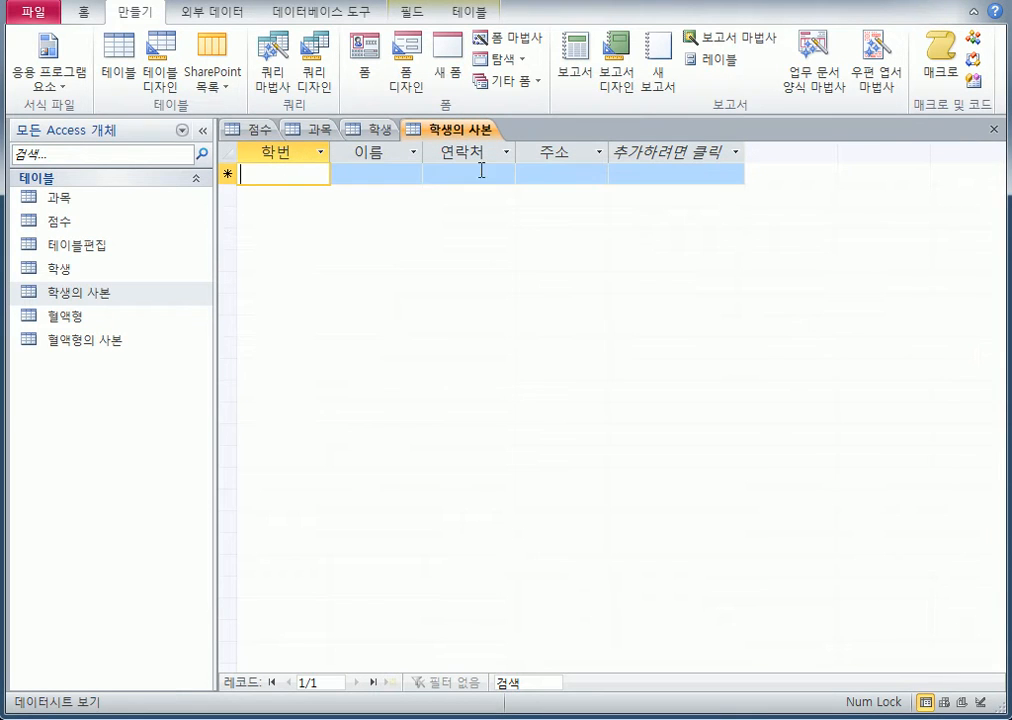
# Close 학생의 사본, replace it with the copied 학생 table's structure and data, and reopen it in datasheet view
pyautogui.click(992, 129)
pyautogui.rightClick(79, 292)
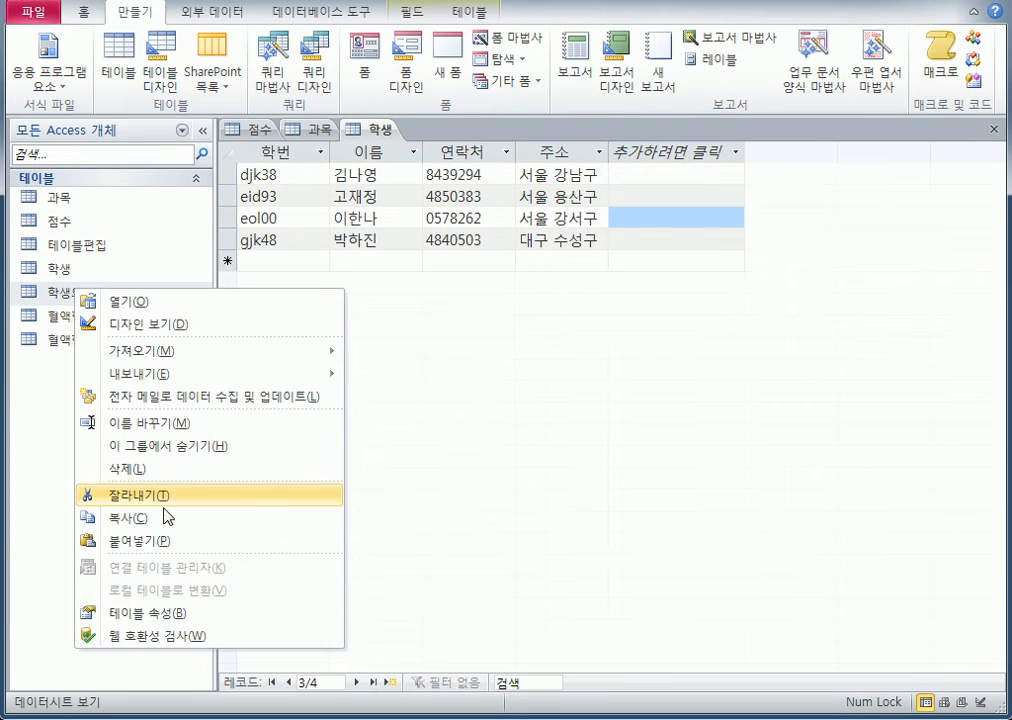
pyautogui.click(155, 540)
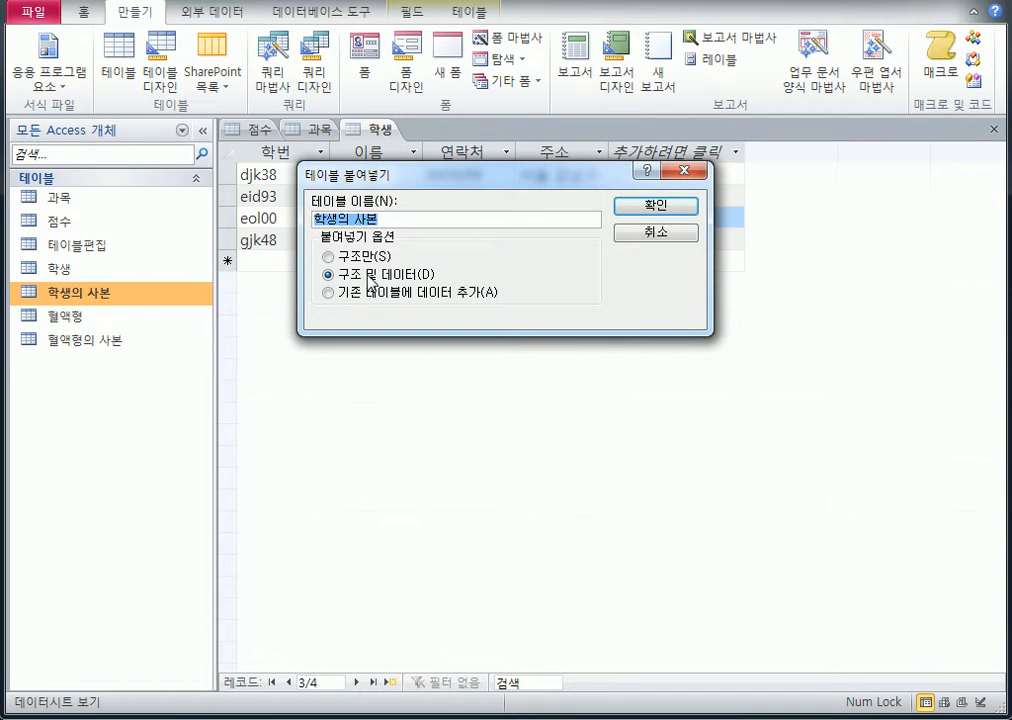
pyautogui.click(692, 208)
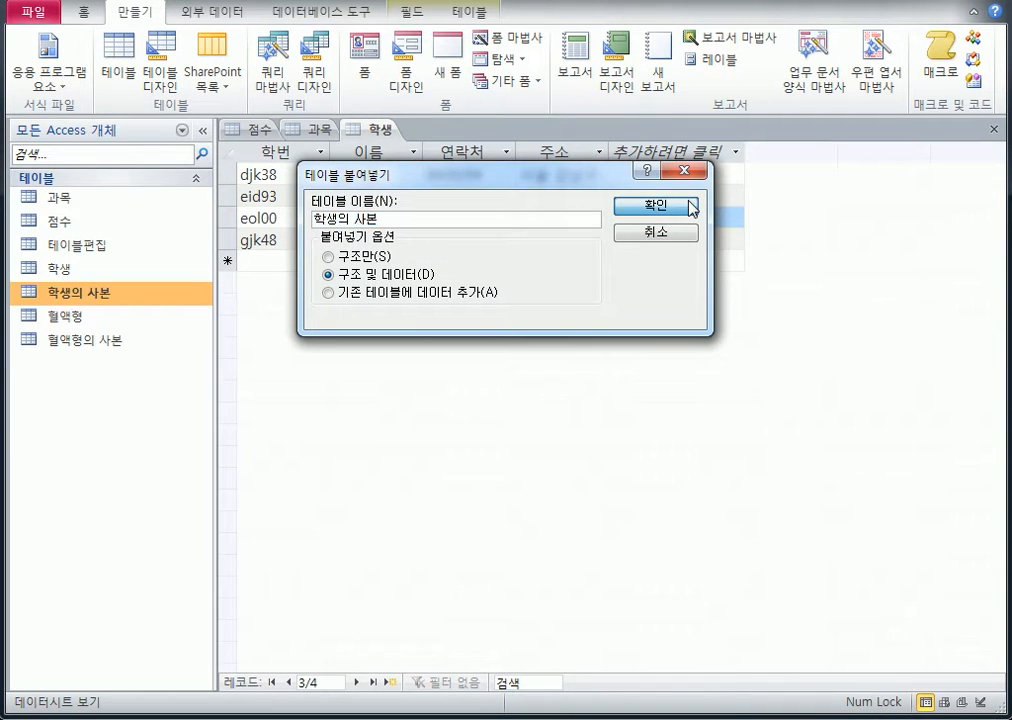
pyautogui.click(692, 208)
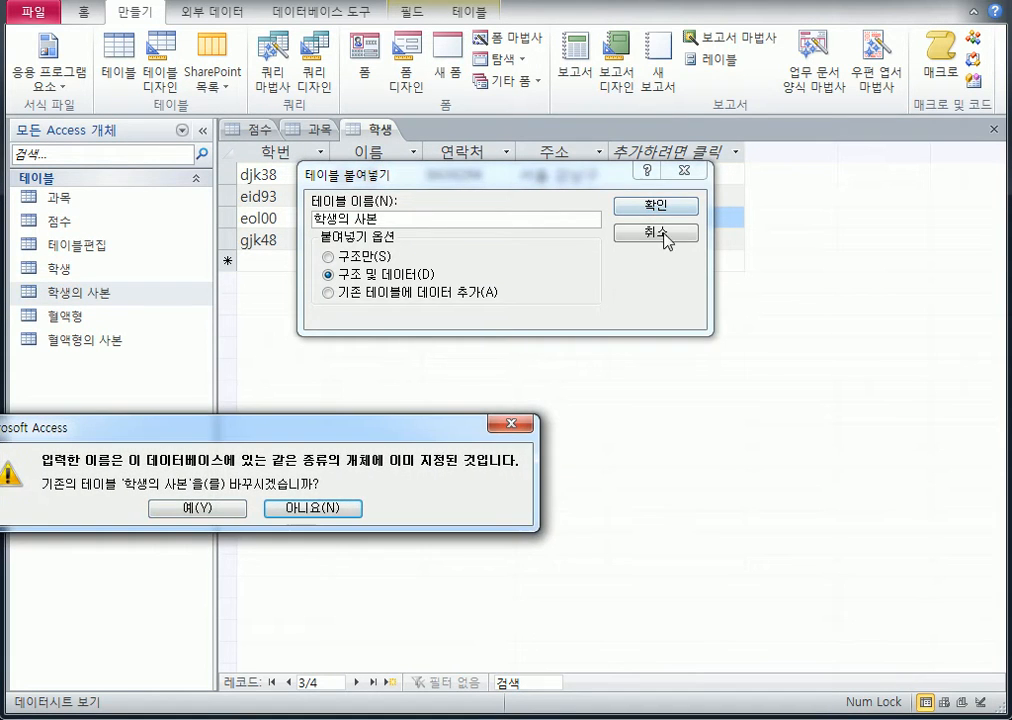
pyautogui.click(228, 510)
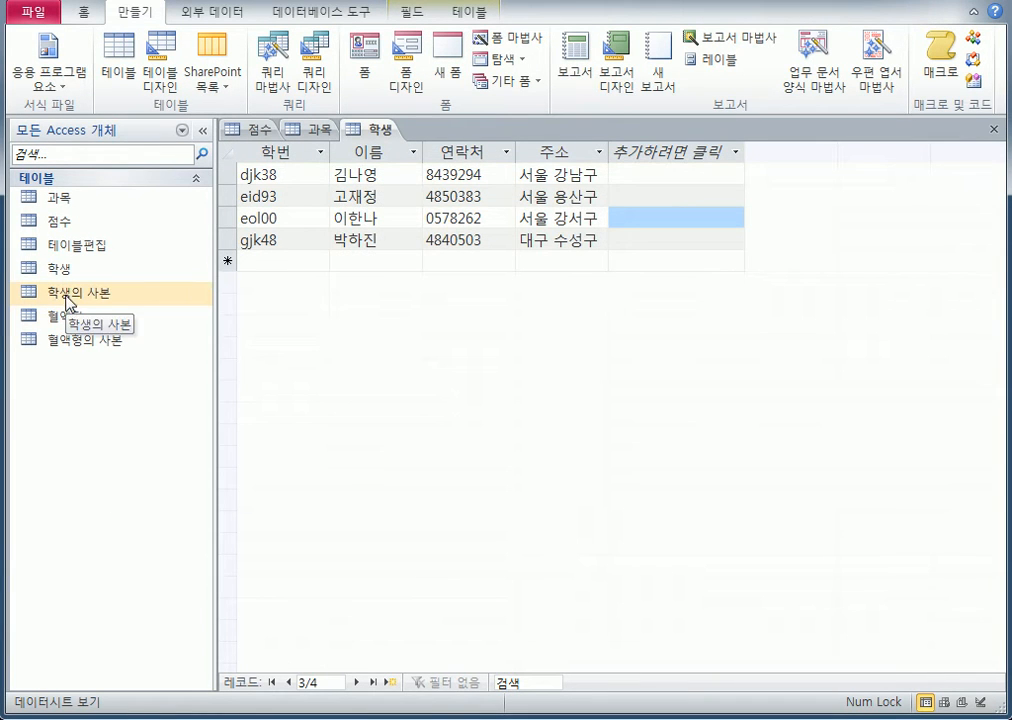
pyautogui.doubleClick(35, 297)
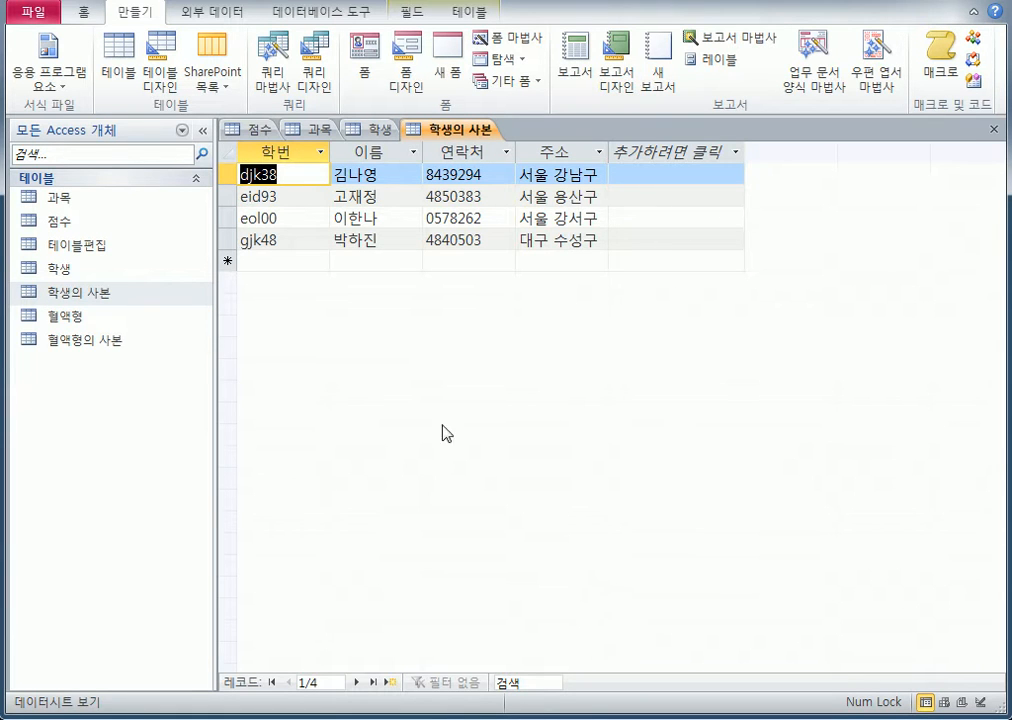
# Copy the 학생 table, try to append its data to the existing 학생의 사본 table, and check 혈액형의 사본 in datasheet view
pyautogui.click(79, 275)
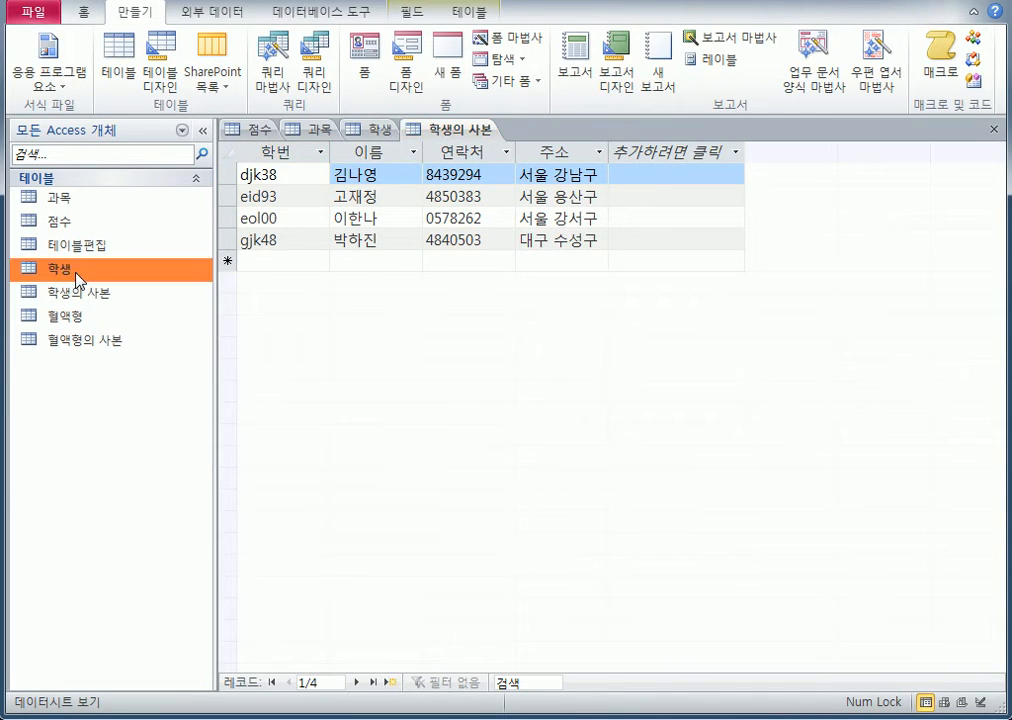
pyautogui.rightClick(79, 275)
pyautogui.click(150, 503)
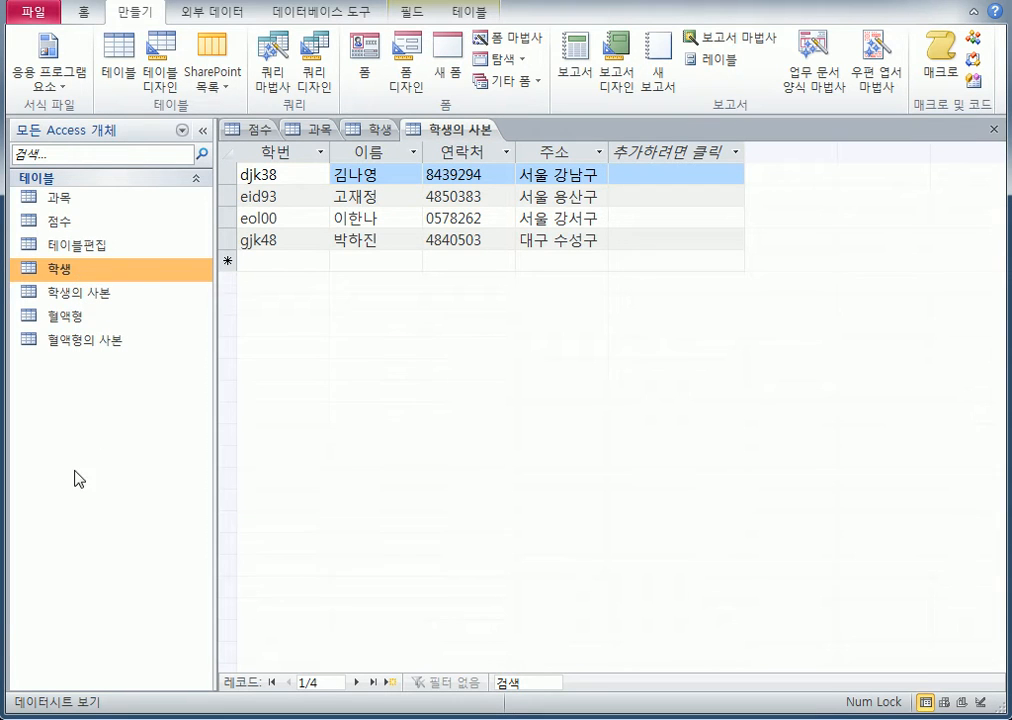
pyautogui.click(130, 350)
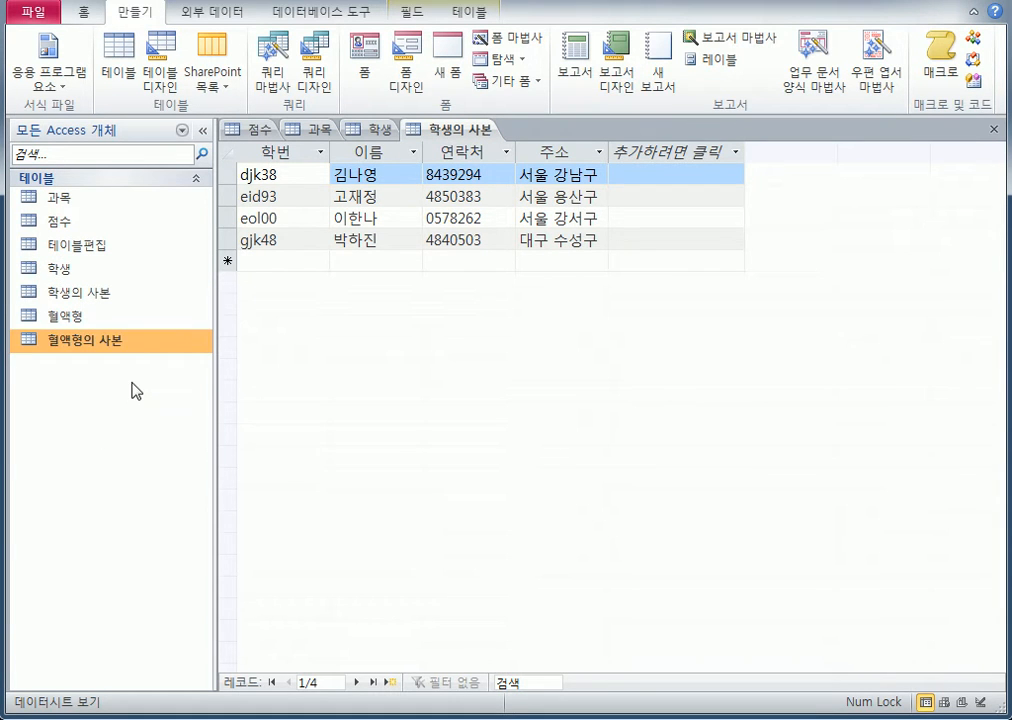
pyautogui.rightClick(140, 344)
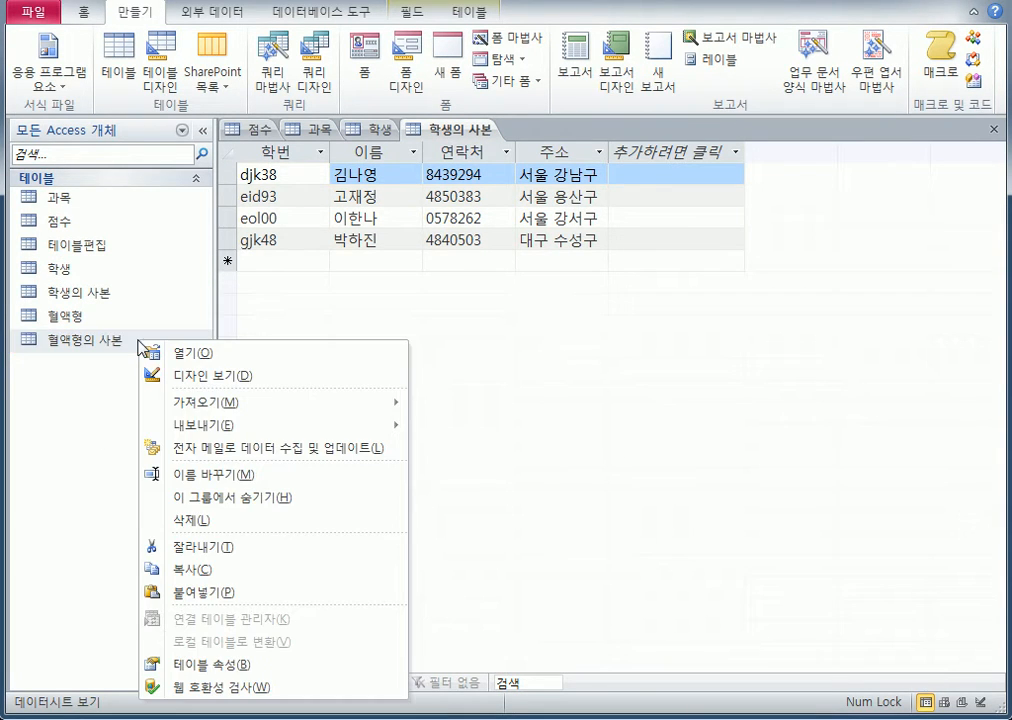
pyautogui.click(248, 594)
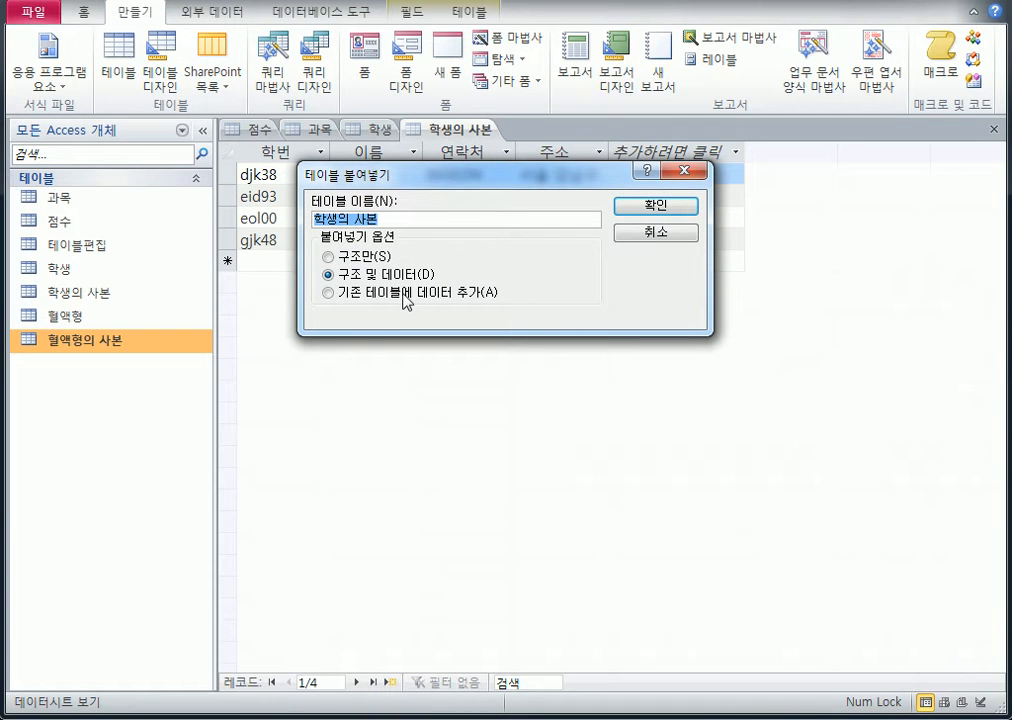
pyautogui.click(329, 293)
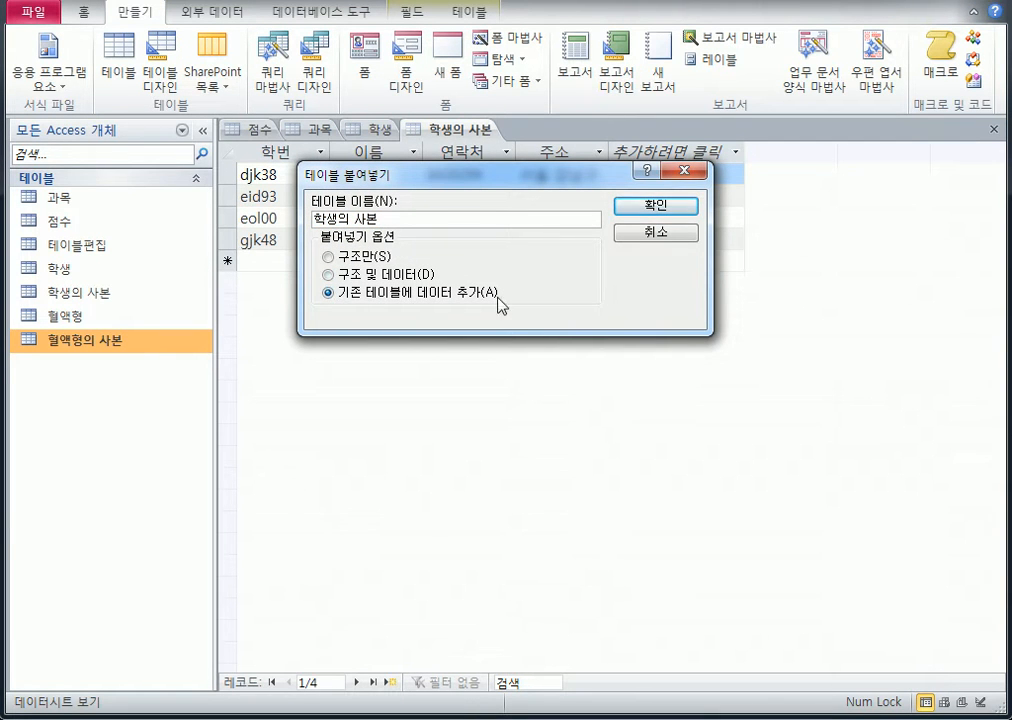
pyautogui.click(632, 210)
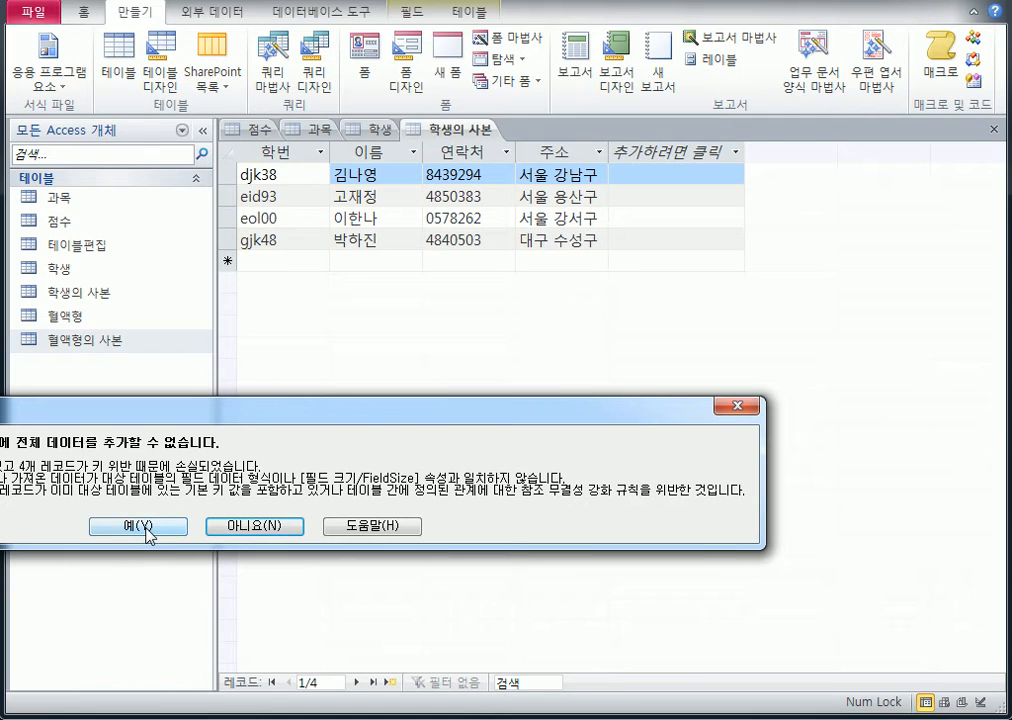
pyautogui.click(148, 526)
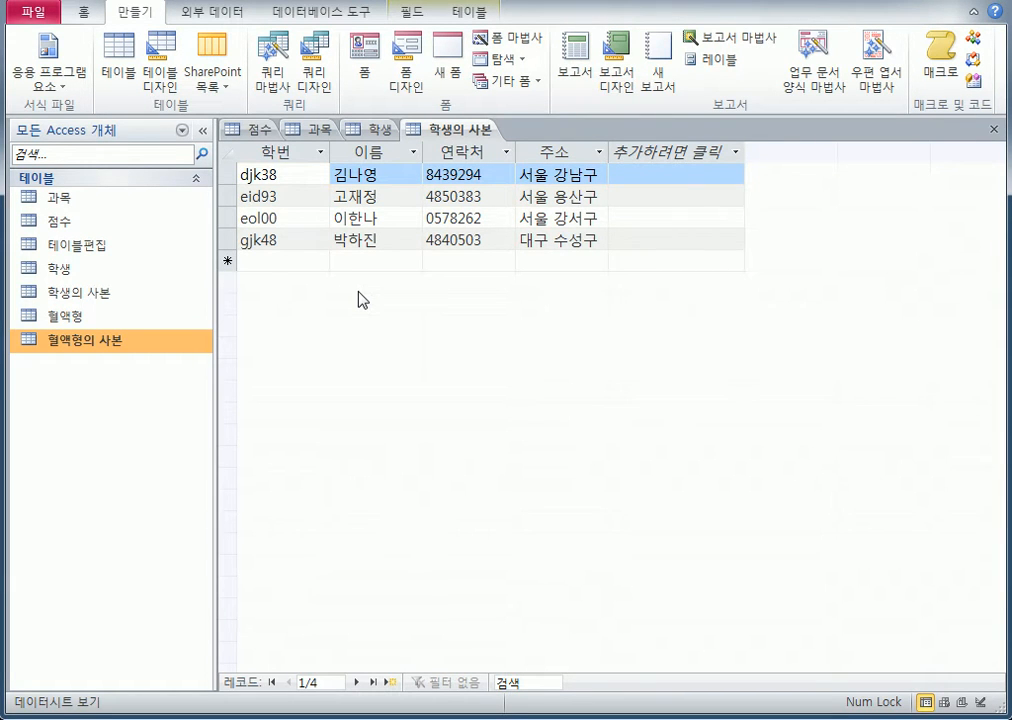
pyautogui.doubleClick(33, 341)
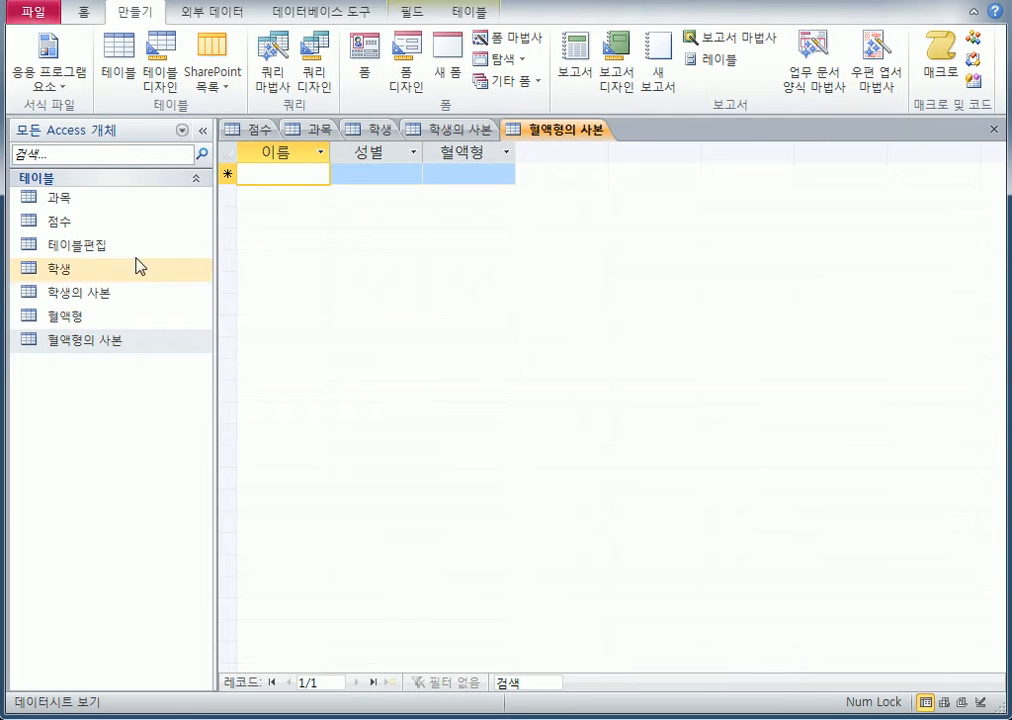
pyautogui.click(993, 129)
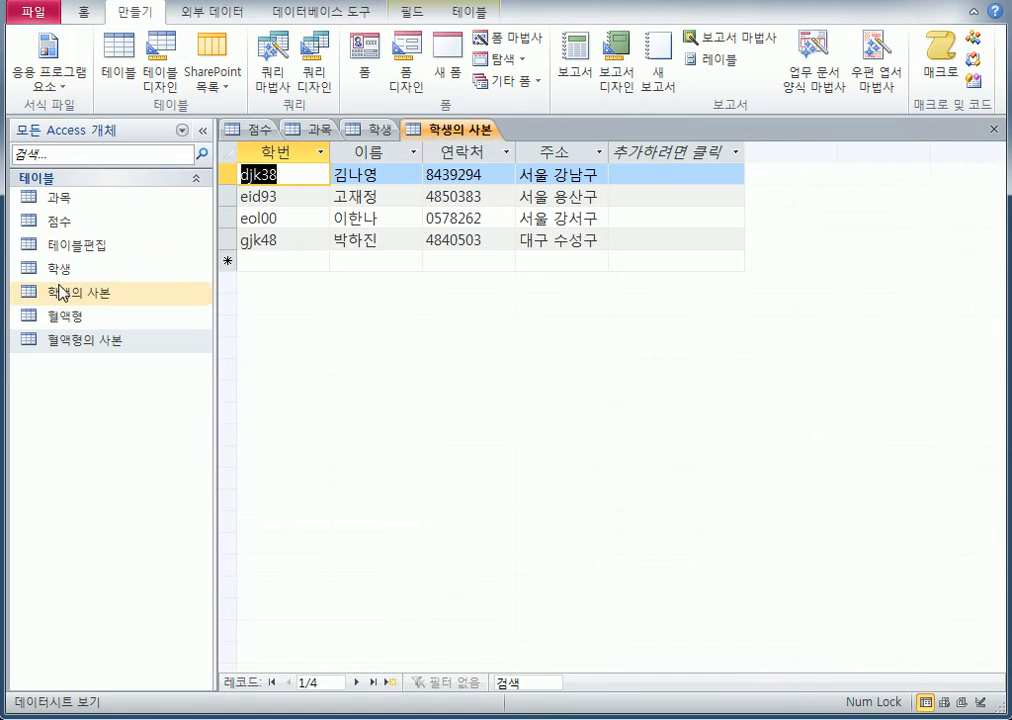
# Try again to append the copied 학생 data to the existing 학생의 사본 table
pyautogui.click(43, 293)
pyautogui.rightClick(42, 301)
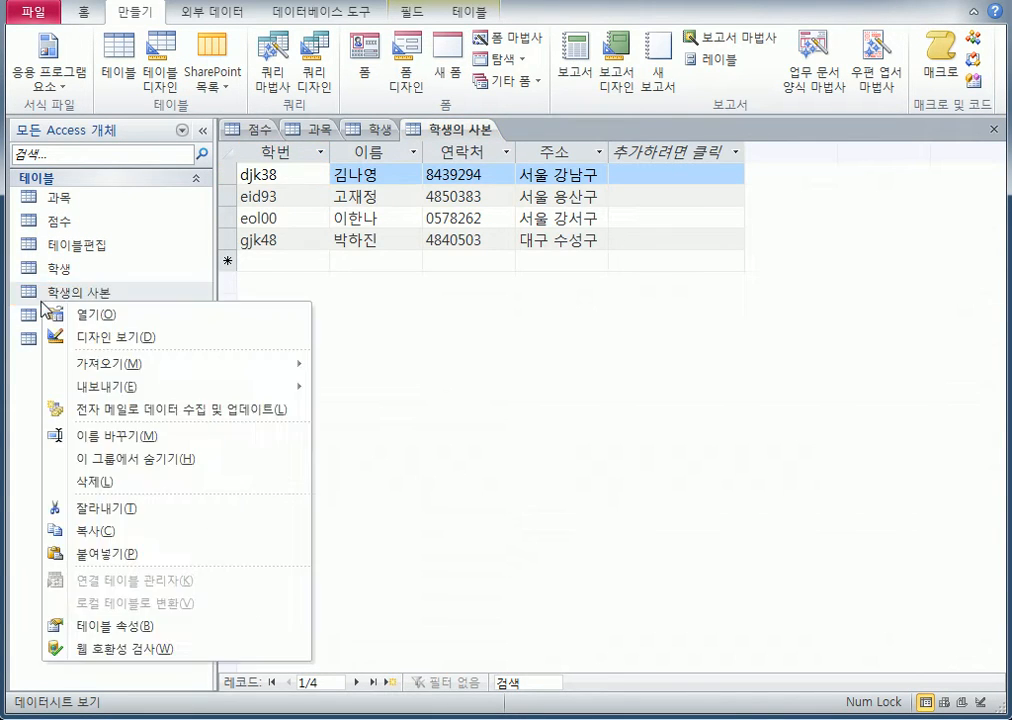
pyautogui.click(131, 553)
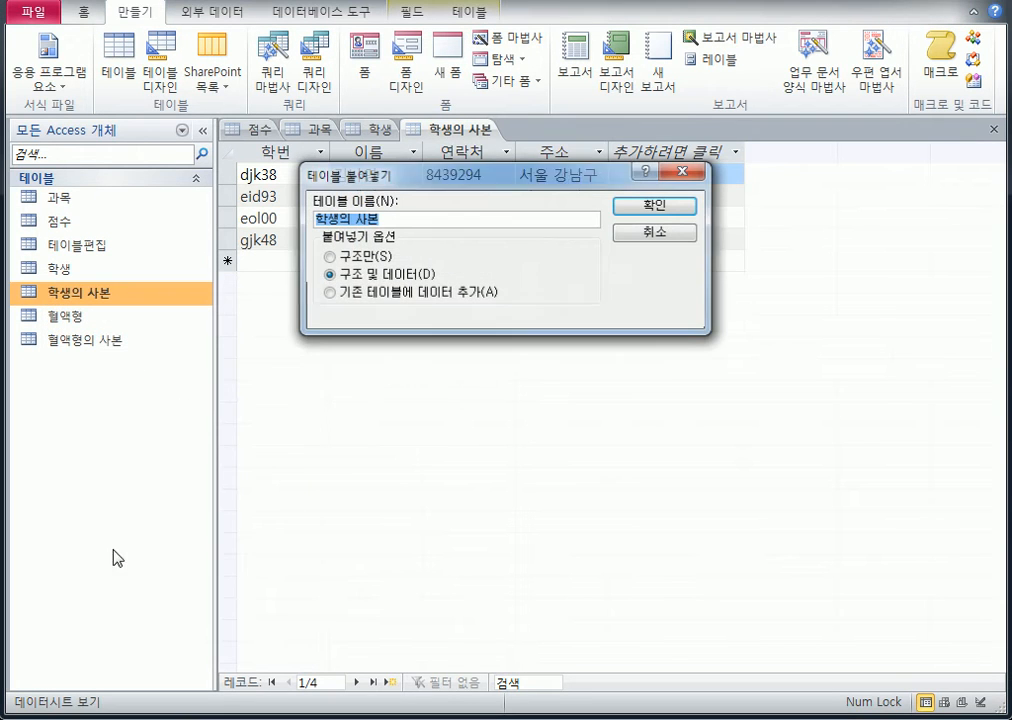
pyautogui.click(335, 294)
pyautogui.click(682, 205)
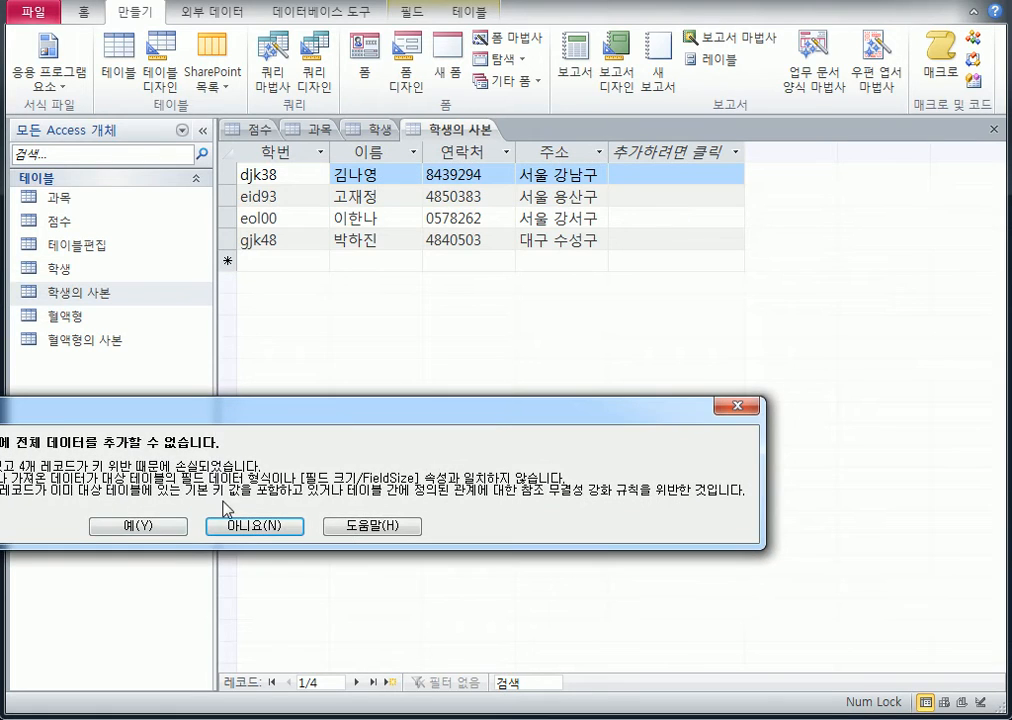
pyautogui.click(187, 530)
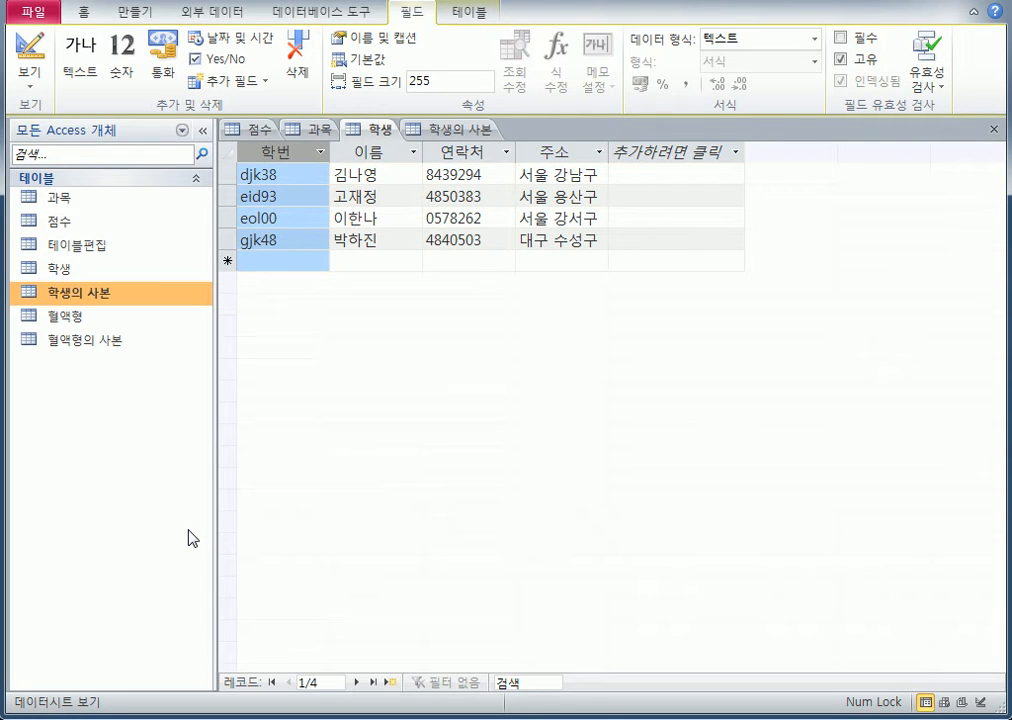
# Open the 학생 table in design view and remove the primary key from its 학번 field
pyautogui.click(140, 272)
pyautogui.click(28, 45)
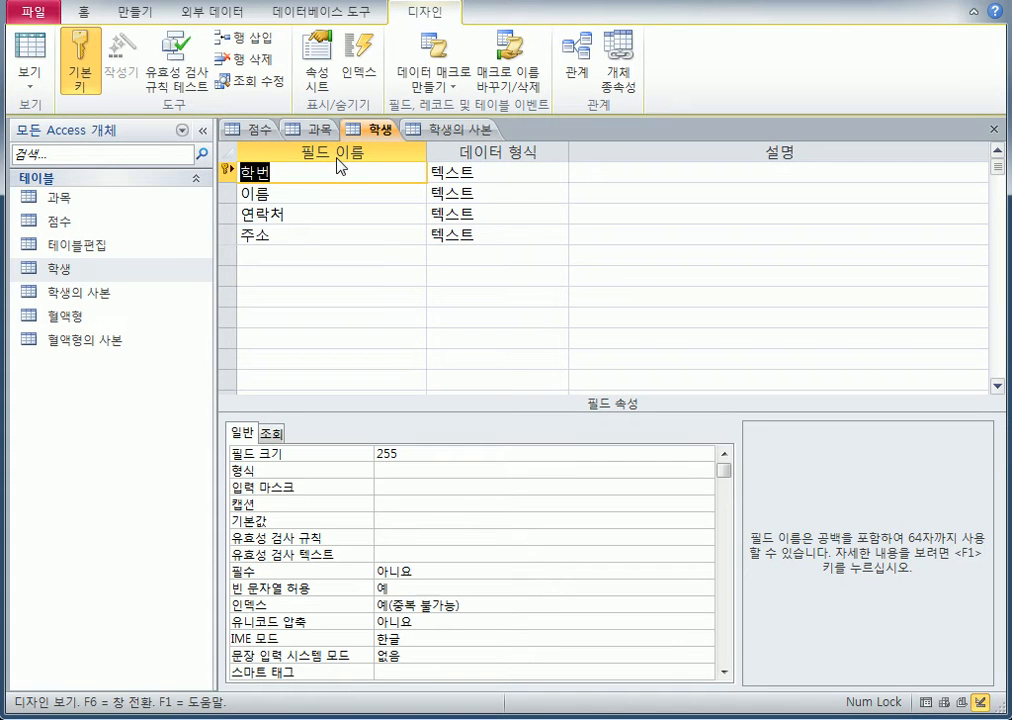
pyautogui.click(80, 72)
pyautogui.click(84, 88)
pyautogui.click(79, 68)
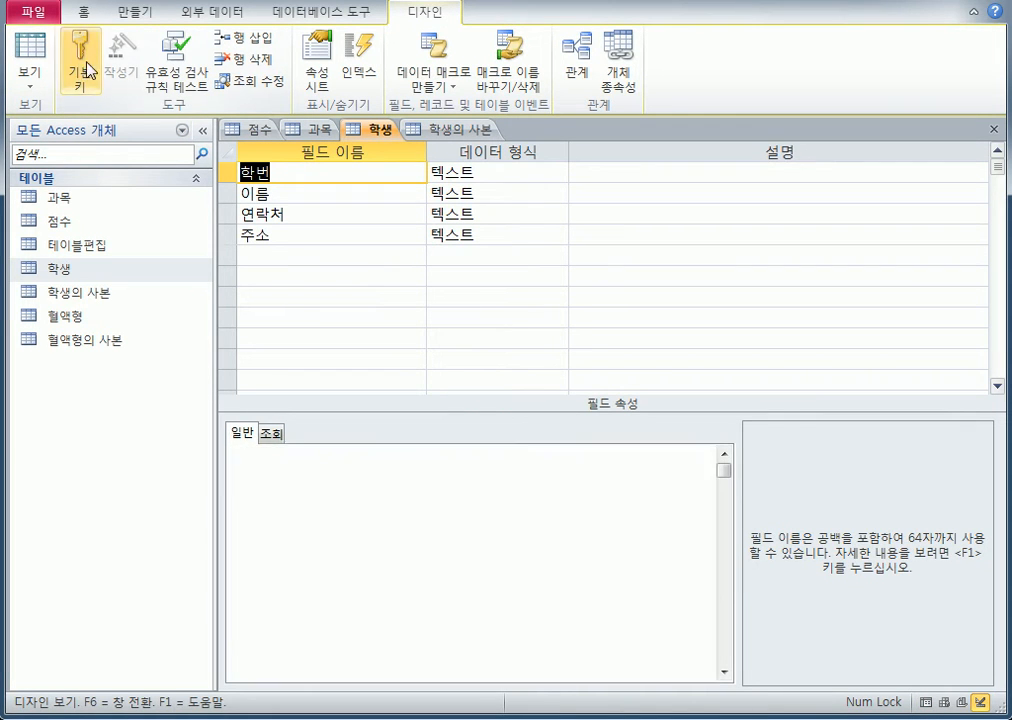
# Open the 학생의 사본 table in design view and remove the primary key from its 학번 field
pyautogui.doubleClick(66, 294)
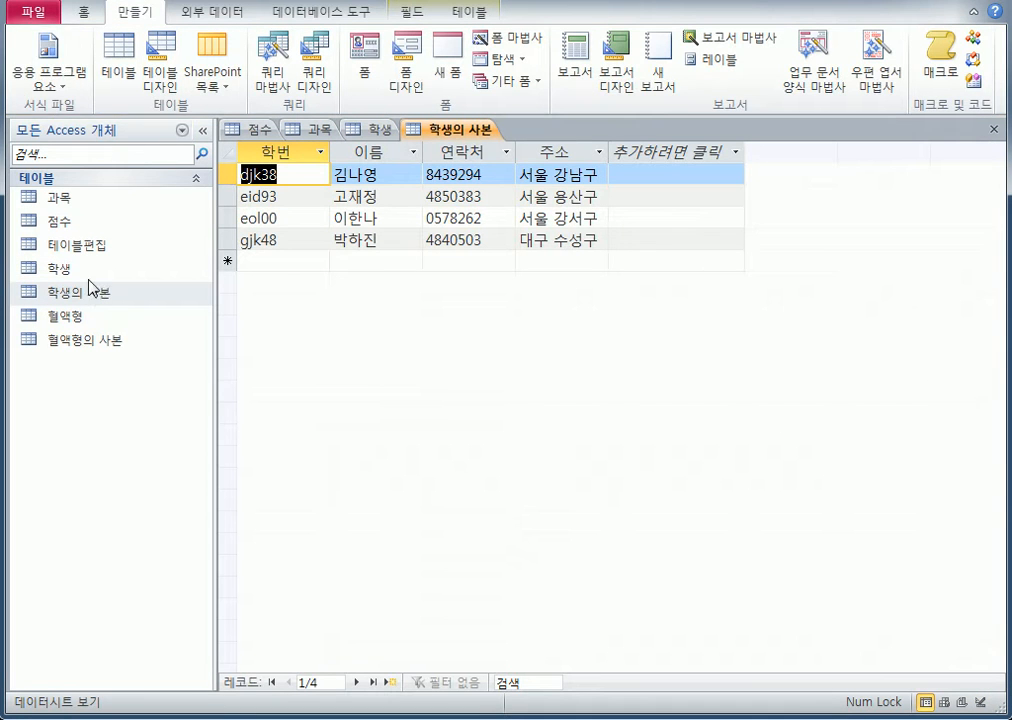
pyautogui.click(82, 13)
pyautogui.click(29, 50)
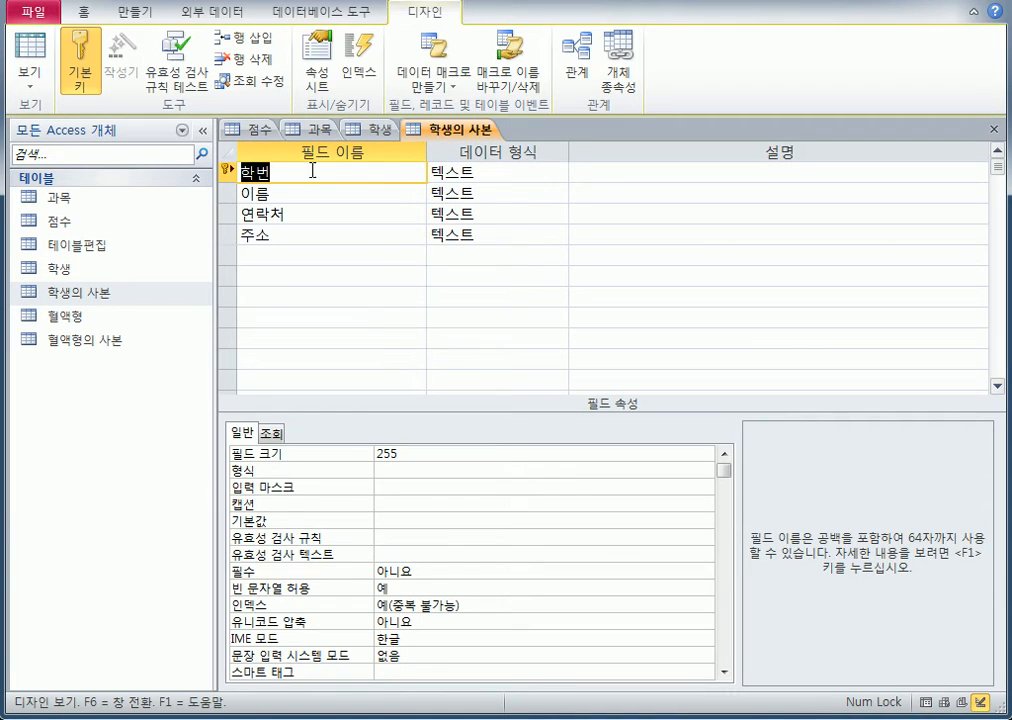
pyautogui.click(76, 55)
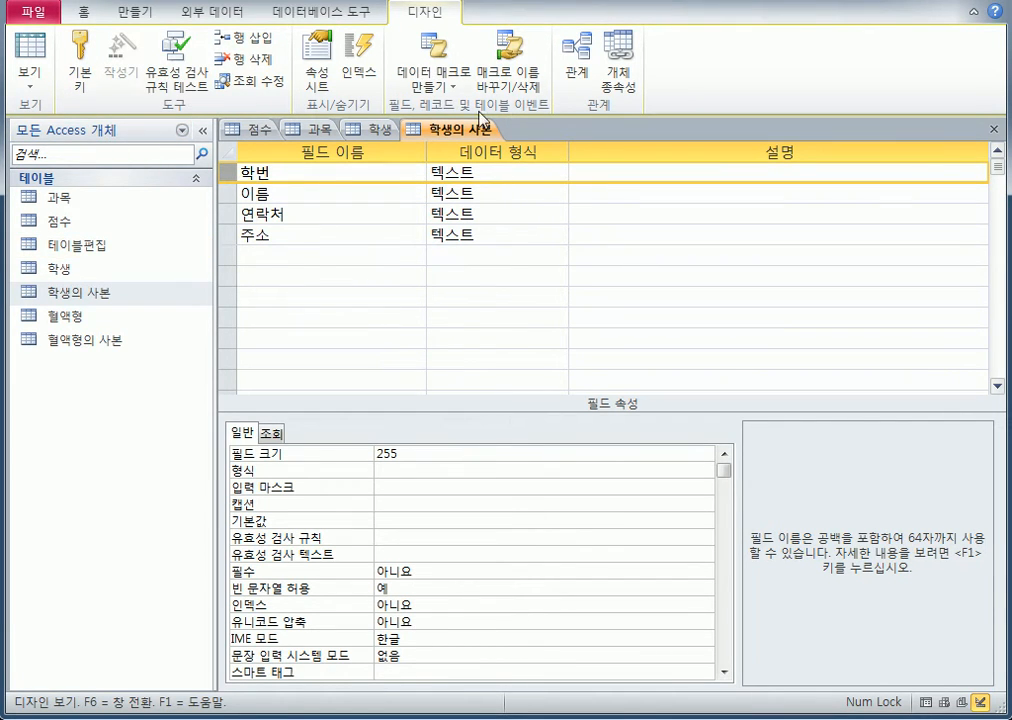
# Close the 학생의 사본 and 학생 tables, saving the design changes of both
pyautogui.click(994, 129)
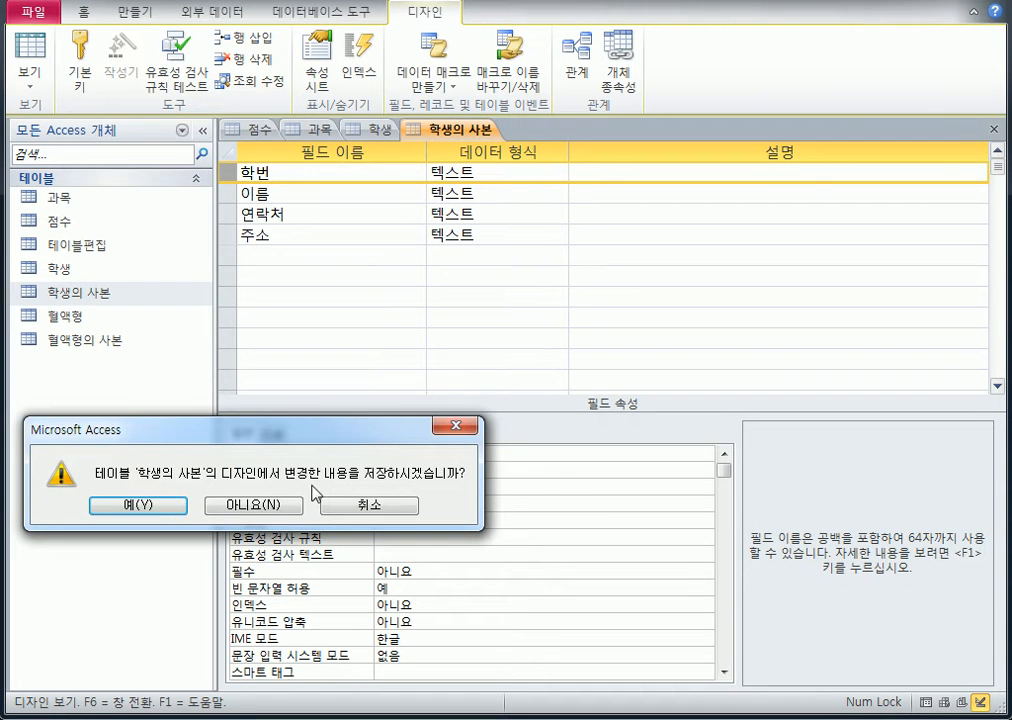
pyautogui.click(160, 504)
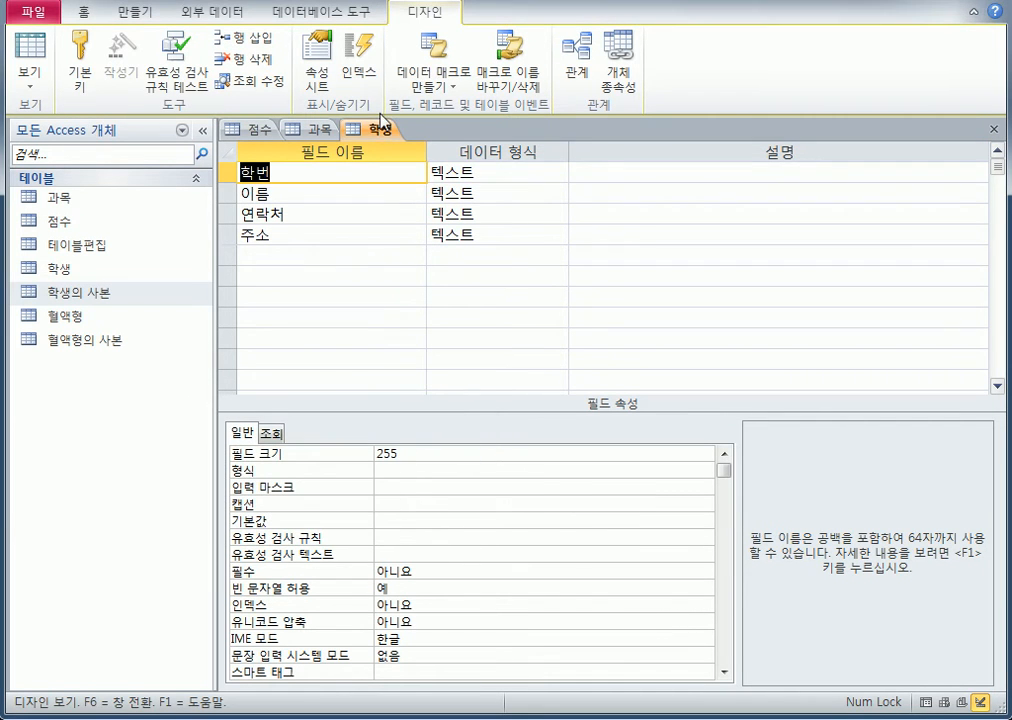
pyautogui.click(994, 129)
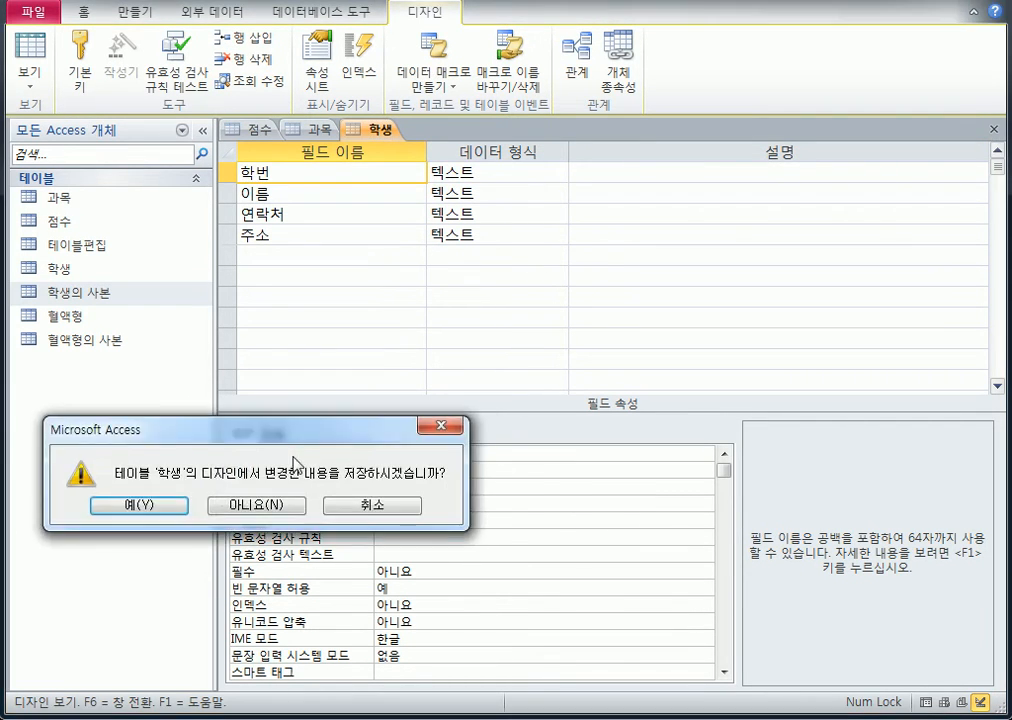
pyautogui.click(150, 505)
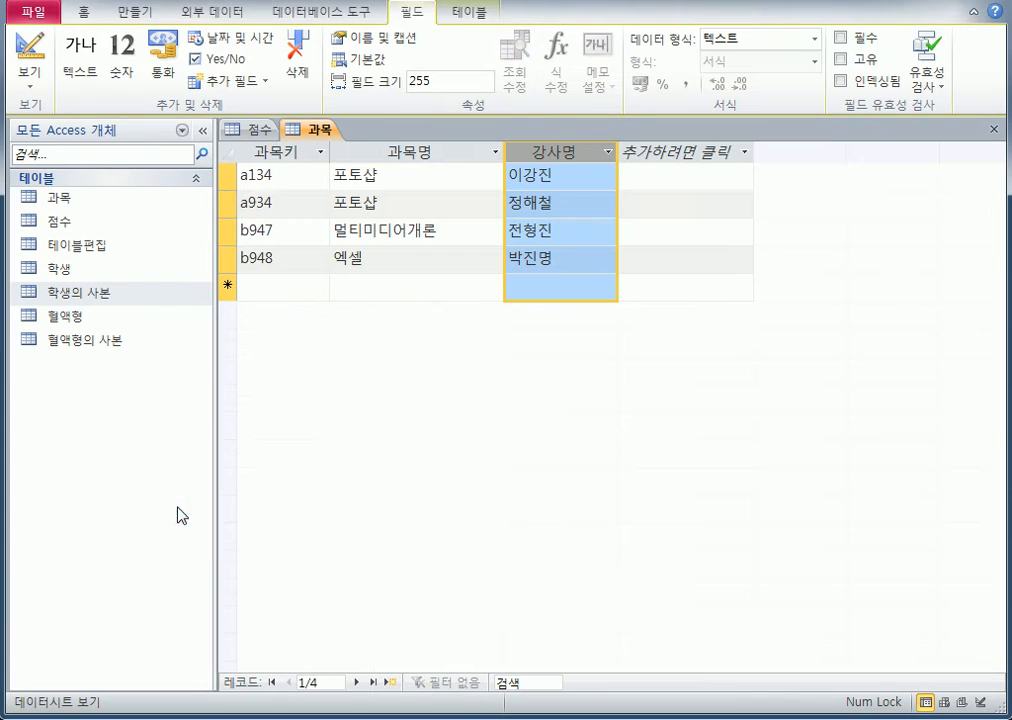
# Copy the 학생 table and paste it with its data appended to the existing 학생의 사본 table
pyautogui.click(40, 270)
pyautogui.click(70, 293)
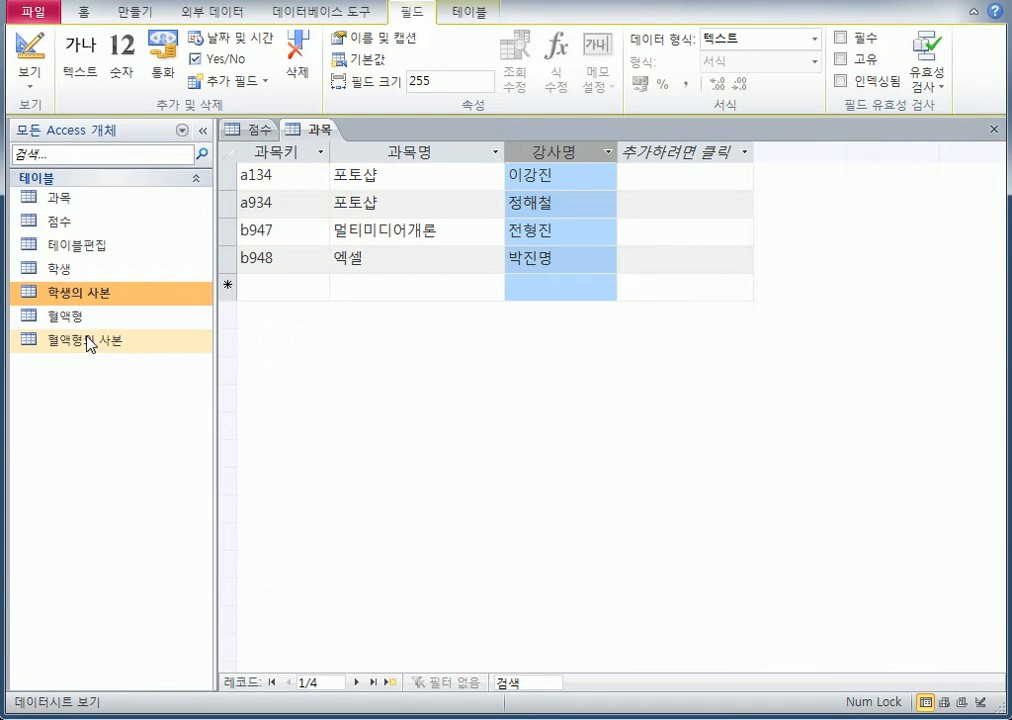
pyautogui.click(60, 269)
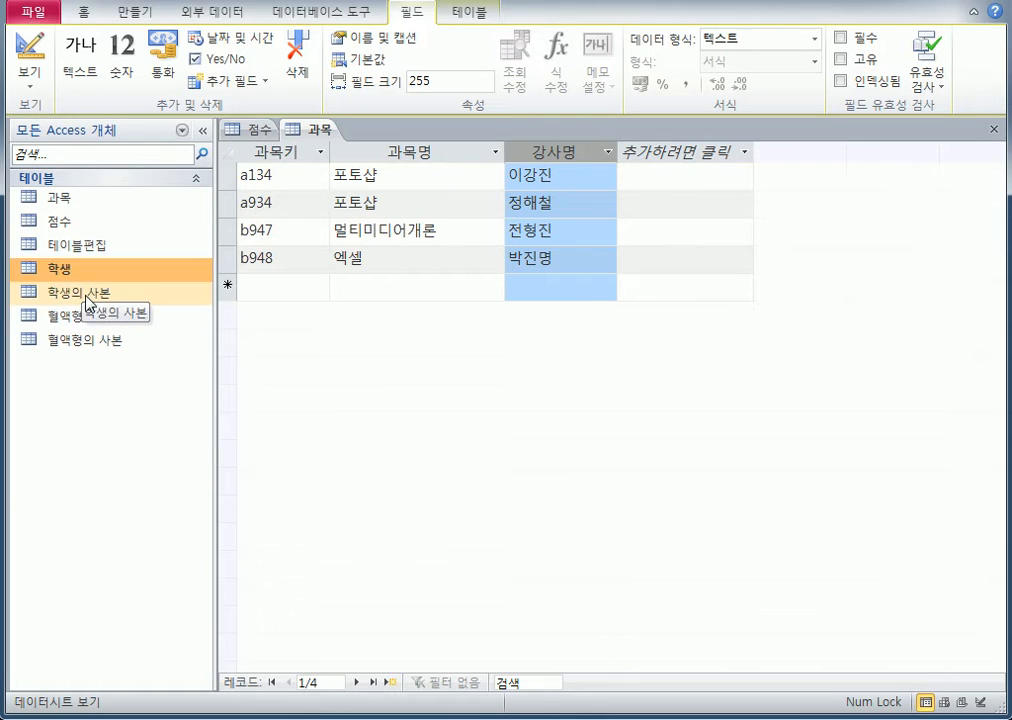
pyautogui.rightClick(82, 278)
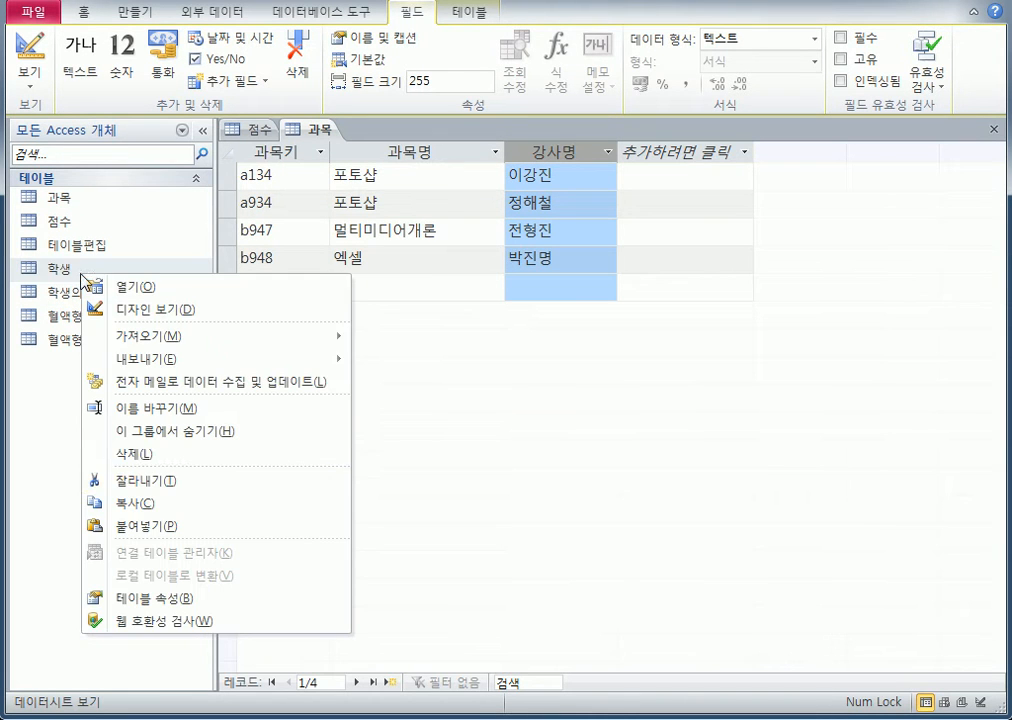
pyautogui.click(217, 510)
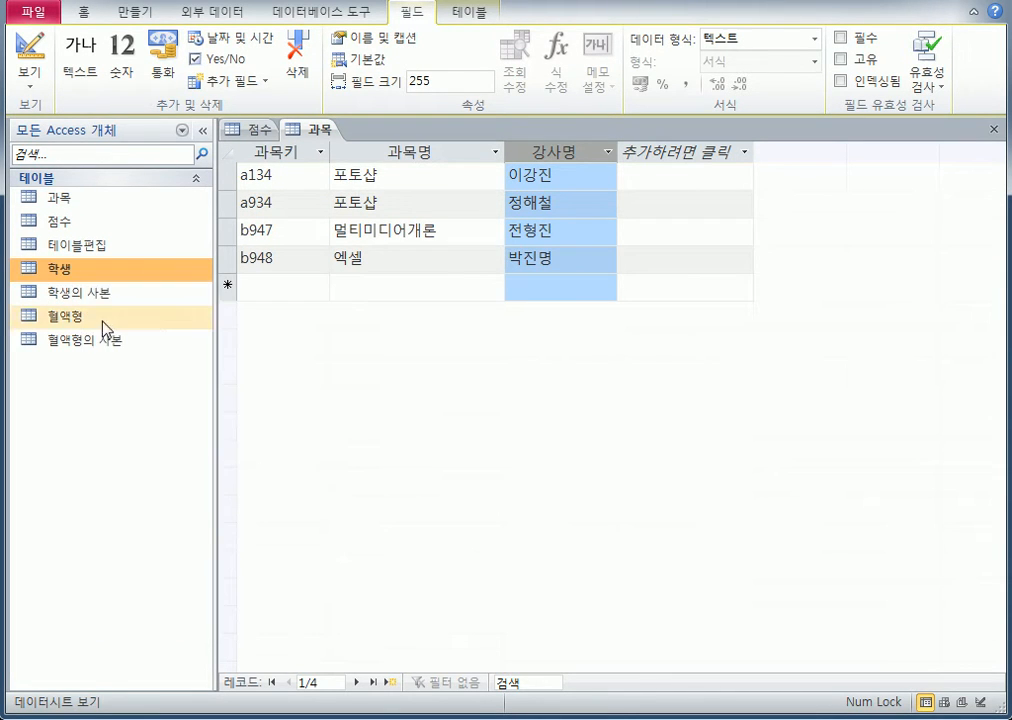
pyautogui.click(99, 295)
pyautogui.rightClick(100, 296)
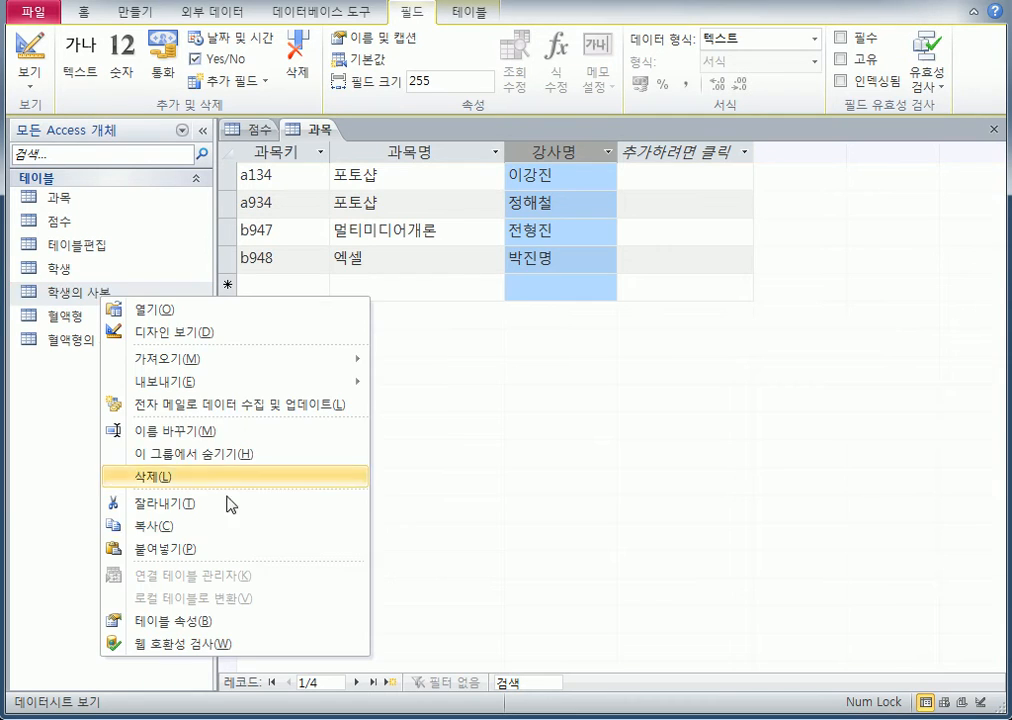
pyautogui.click(226, 549)
pyautogui.click(366, 259)
pyautogui.click(363, 274)
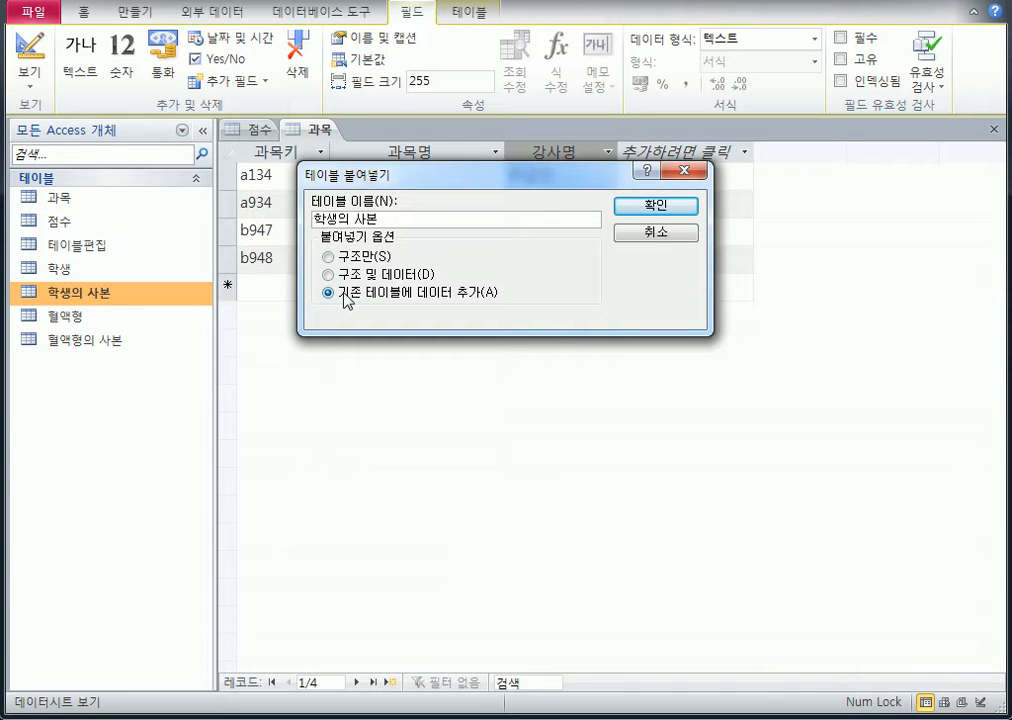
pyautogui.moveTo(423, 177); pyautogui.dragTo(364, 321)
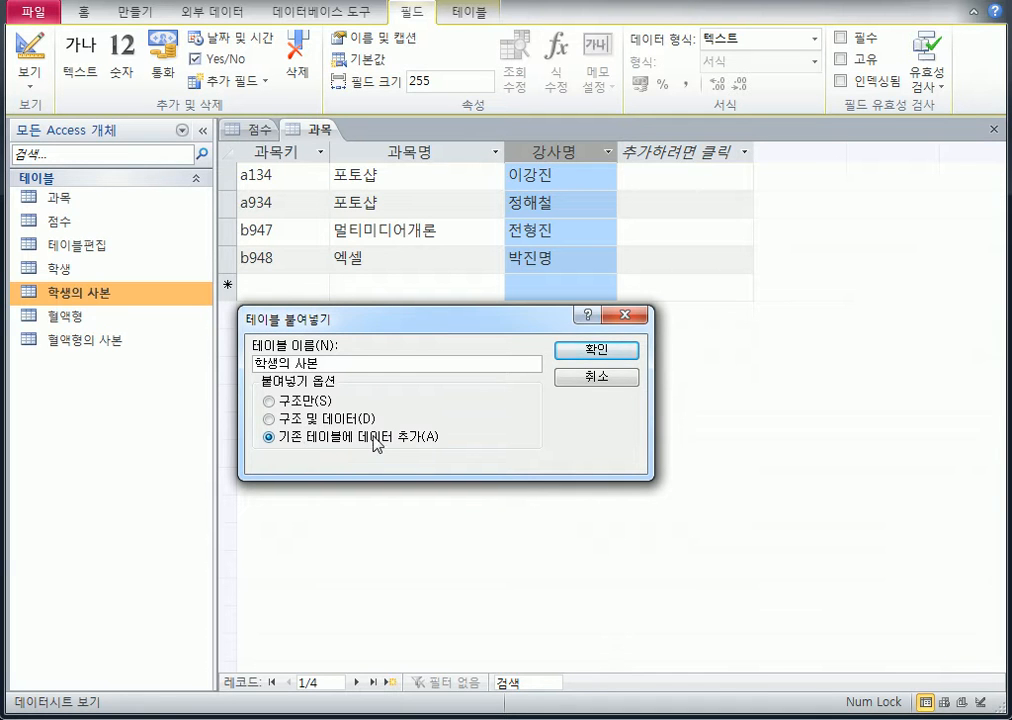
pyautogui.click(634, 352)
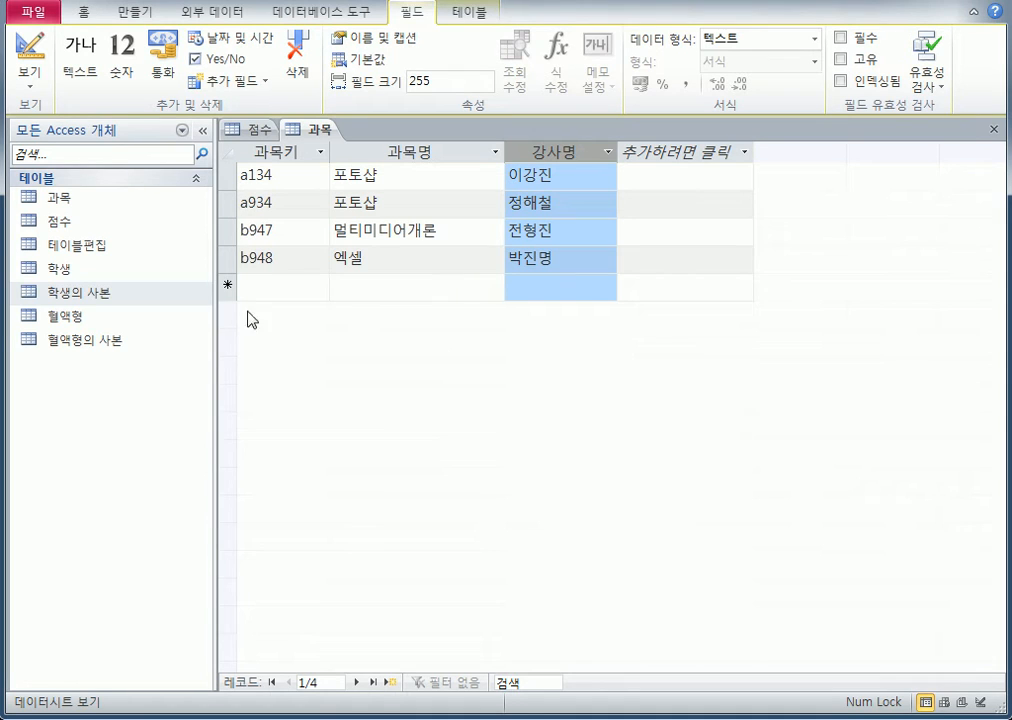
# Open 학생의 사본 and 학생 in datasheet view and compare the appended records with the originals
pyautogui.doubleClick(66, 294)
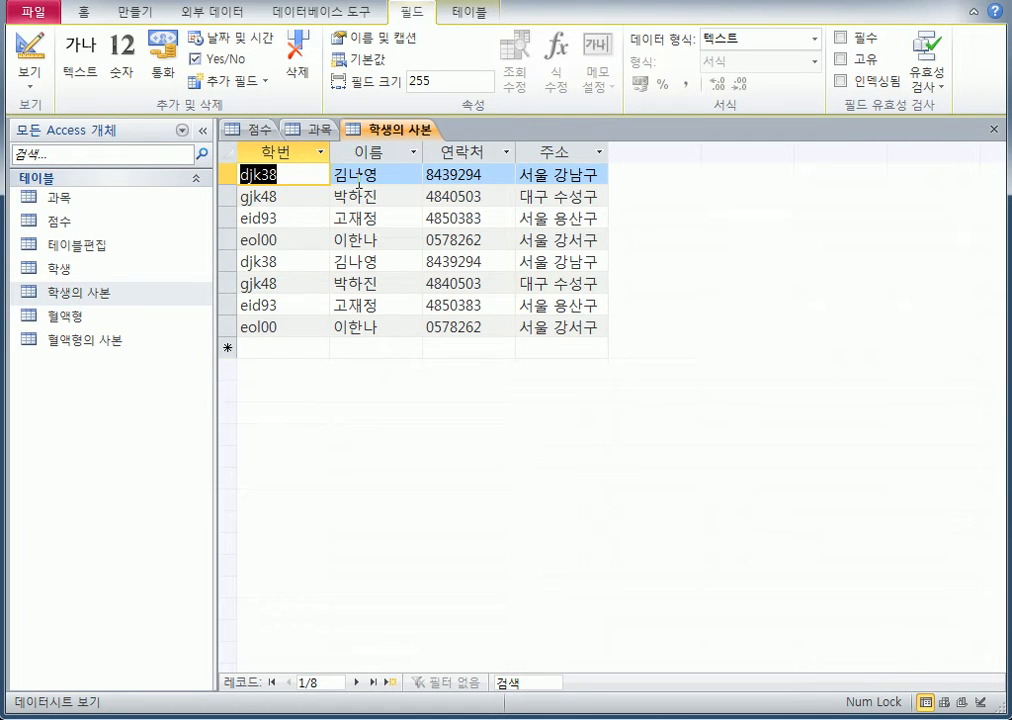
pyautogui.click(349, 174)
pyautogui.click(357, 263)
pyautogui.click(362, 197)
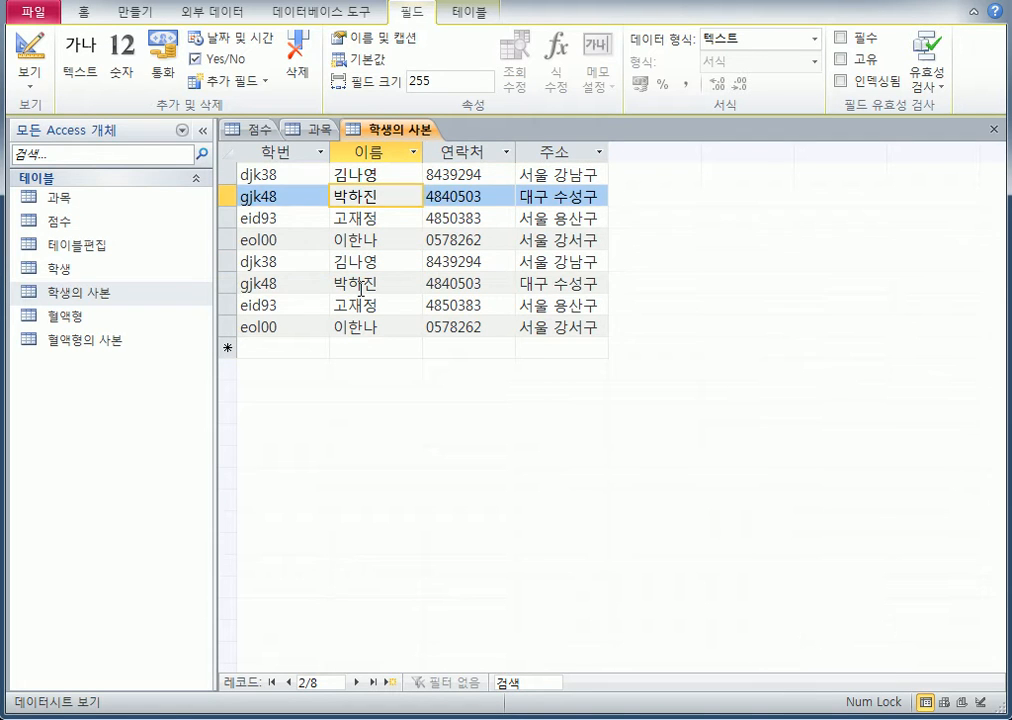
pyautogui.click(359, 285)
pyautogui.moveTo(228, 174); pyautogui.dragTo(228, 327)
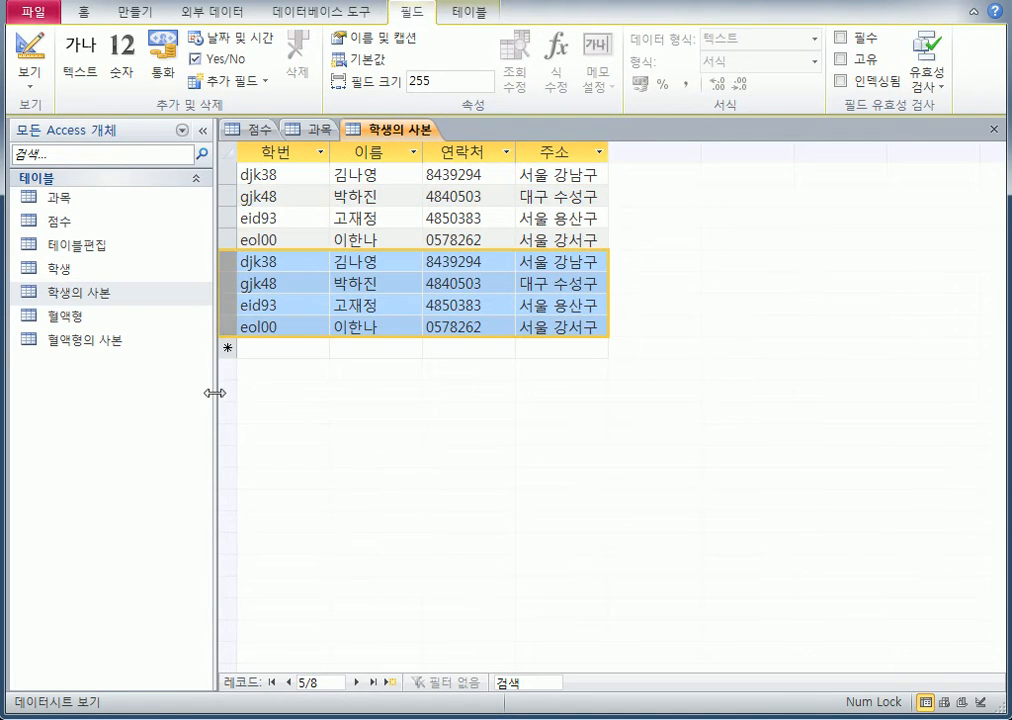
pyautogui.doubleClick(22, 270)
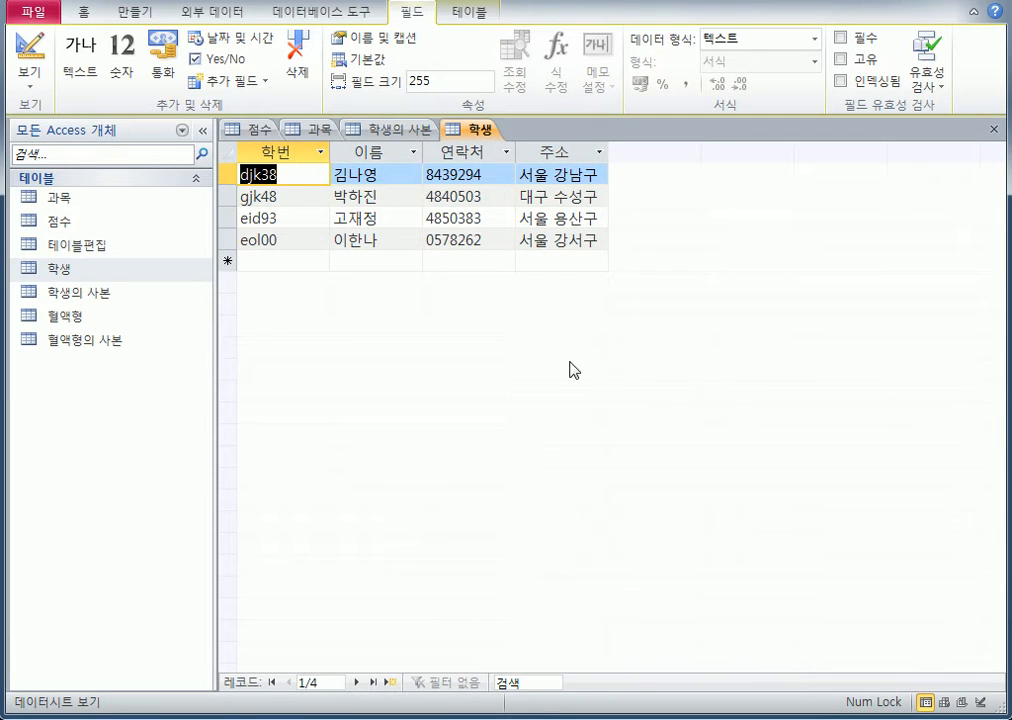
pyautogui.doubleClick(76, 296)
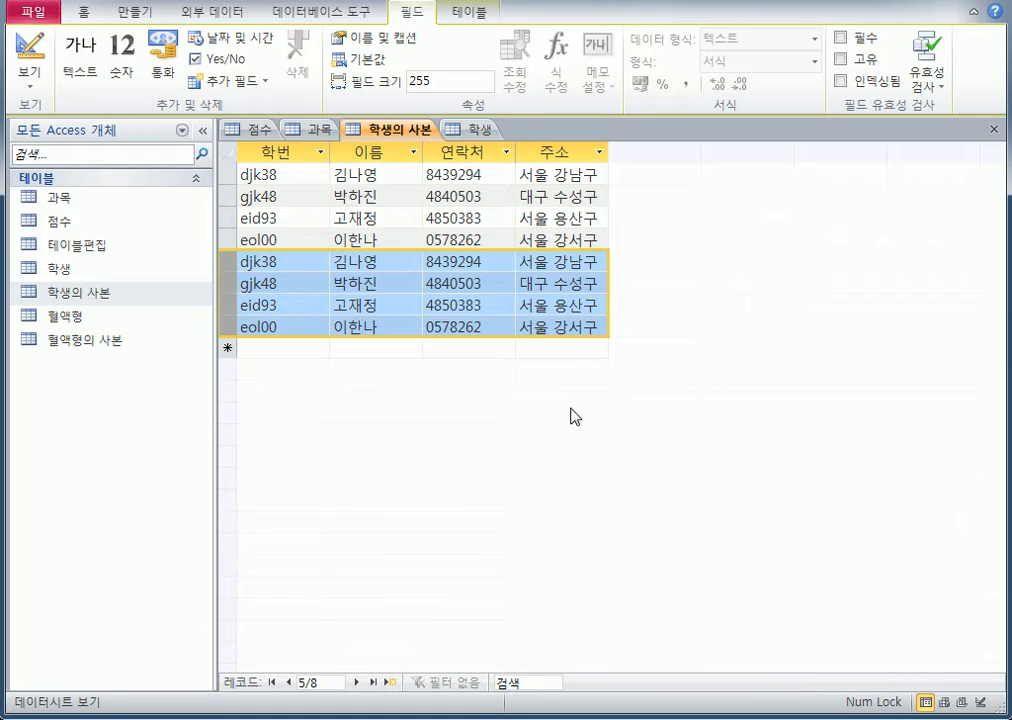
# Check 혈액형의 사본 in datasheet view, close it, and examine the field data types of 학생의 사본 in design view
pyautogui.click(80, 317)
pyautogui.doubleClick(113, 342)
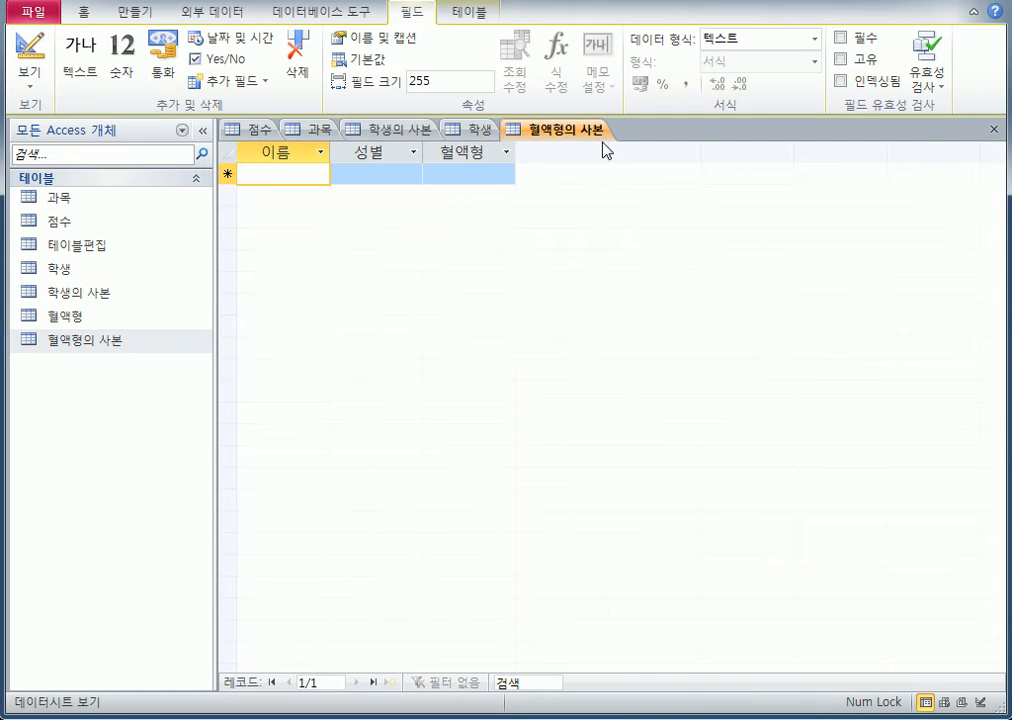
pyautogui.click(990, 128)
pyautogui.click(140, 341)
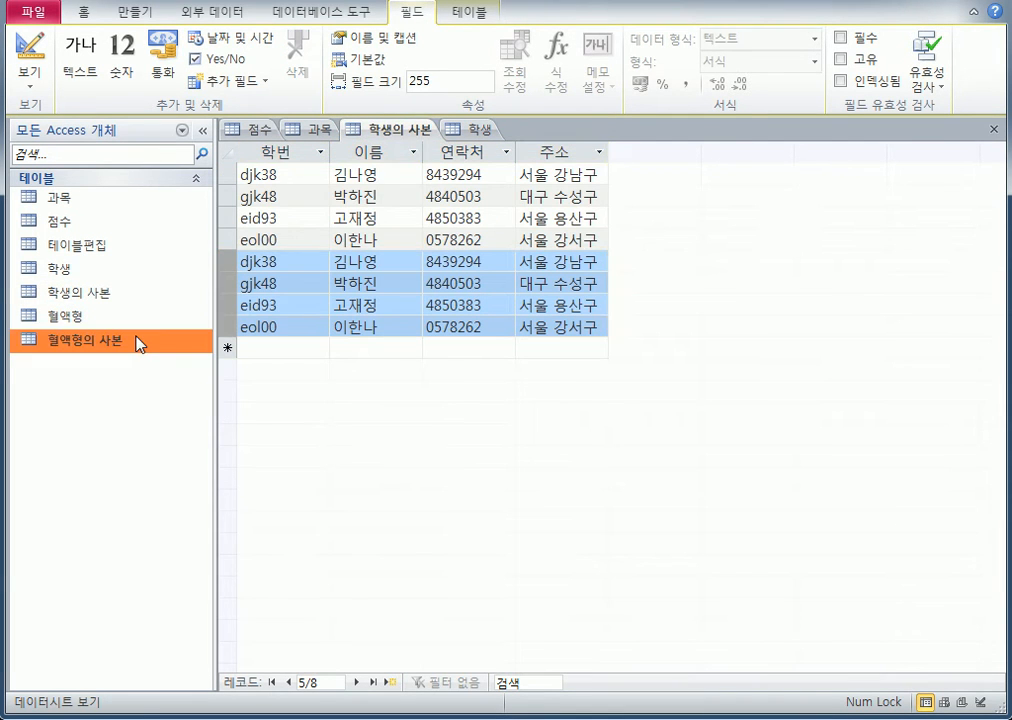
pyautogui.click(40, 75)
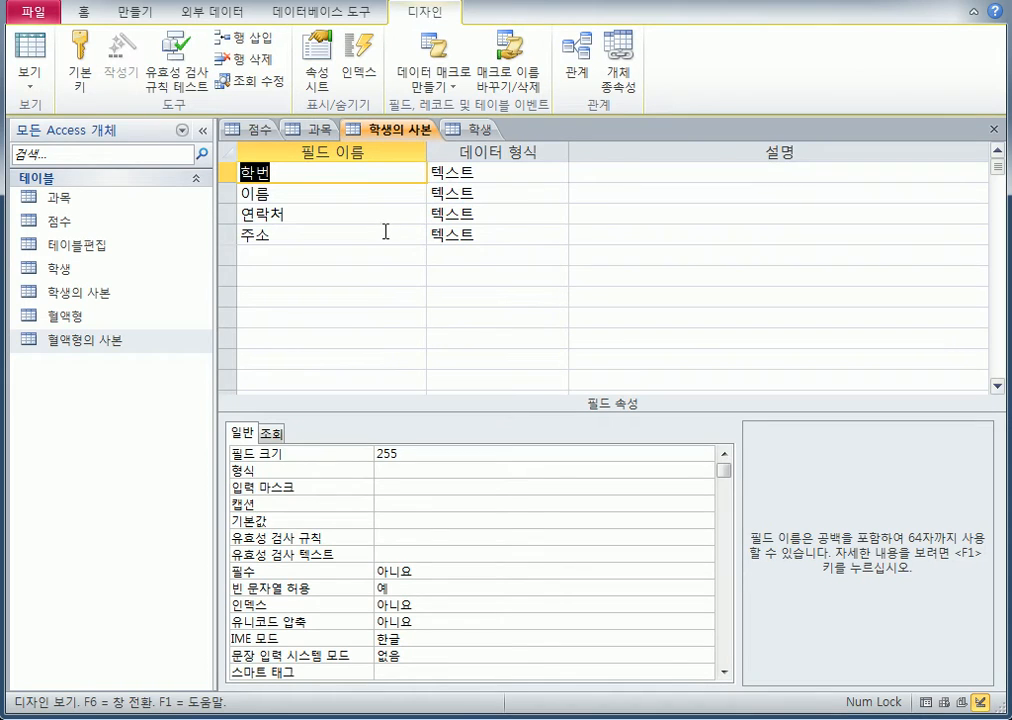
pyautogui.click(488, 175)
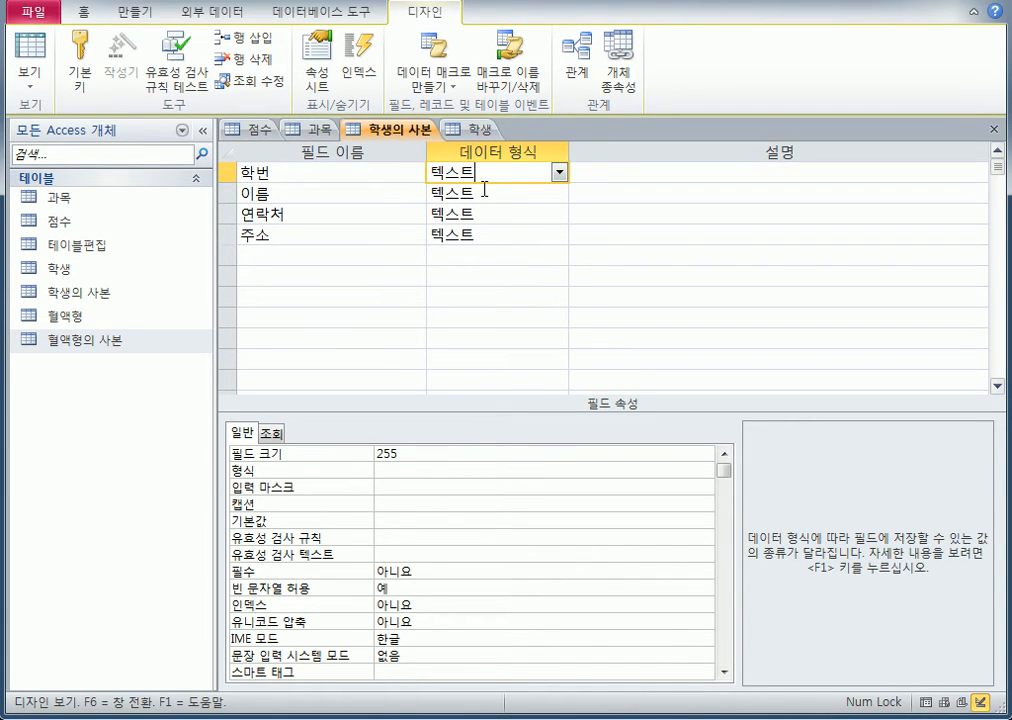
pyautogui.click(490, 193)
pyautogui.click(494, 216)
pyautogui.click(490, 240)
# Open the 혈액형 and 혈액형의 사본 tables in datasheet view and compare their fields
pyautogui.click(150, 342)
pyautogui.click(110, 318)
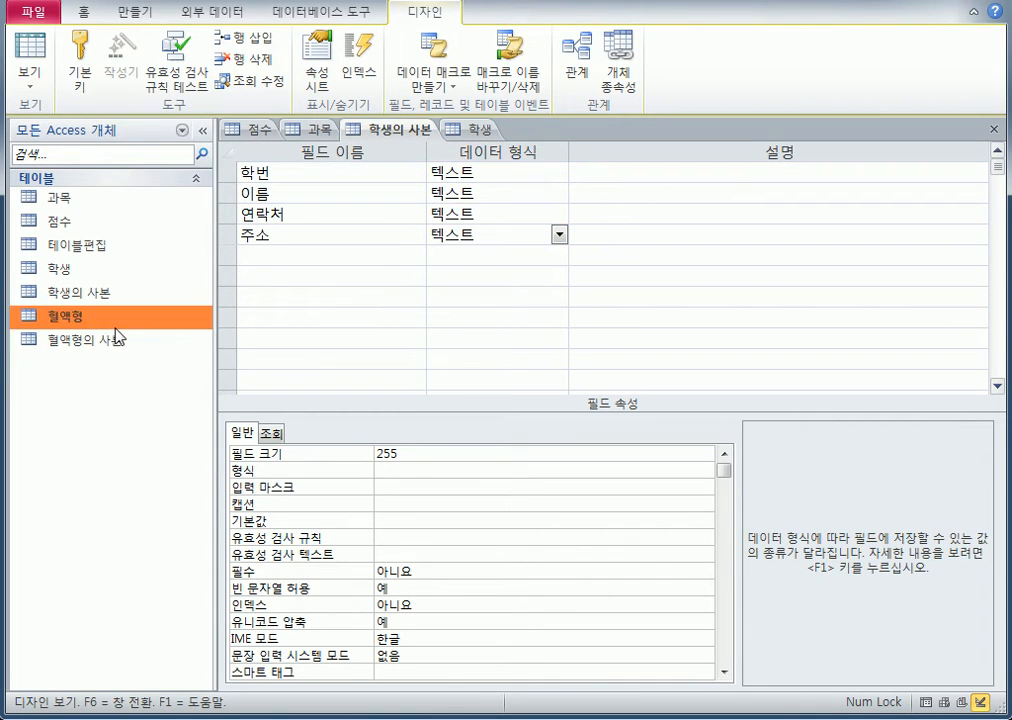
pyautogui.doubleClick(115, 325)
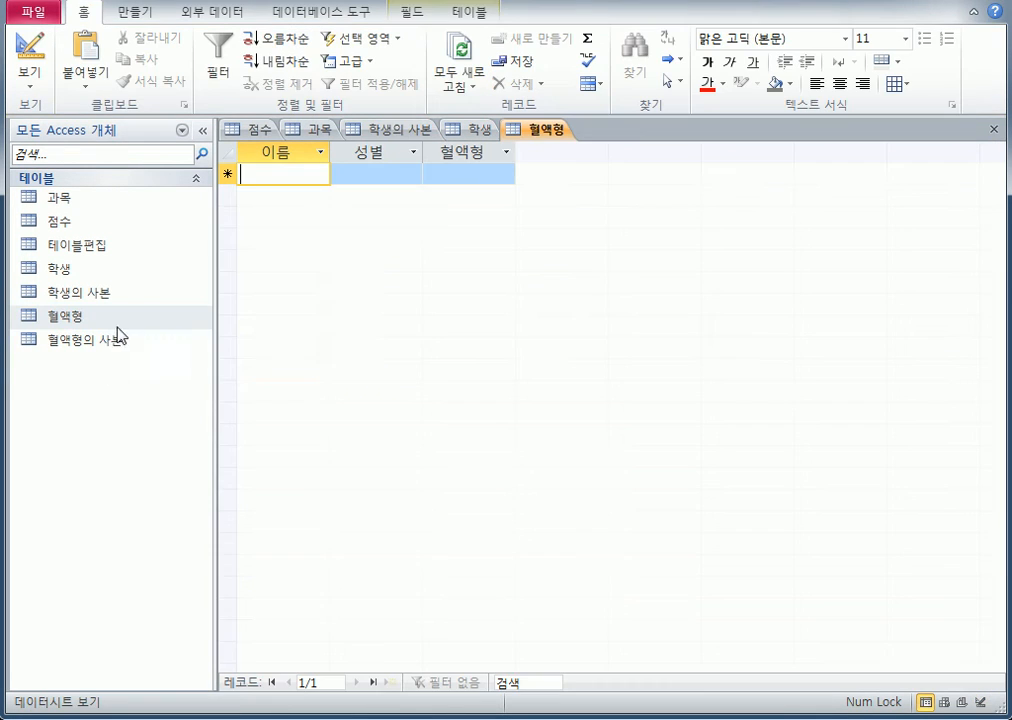
pyautogui.doubleClick(173, 345)
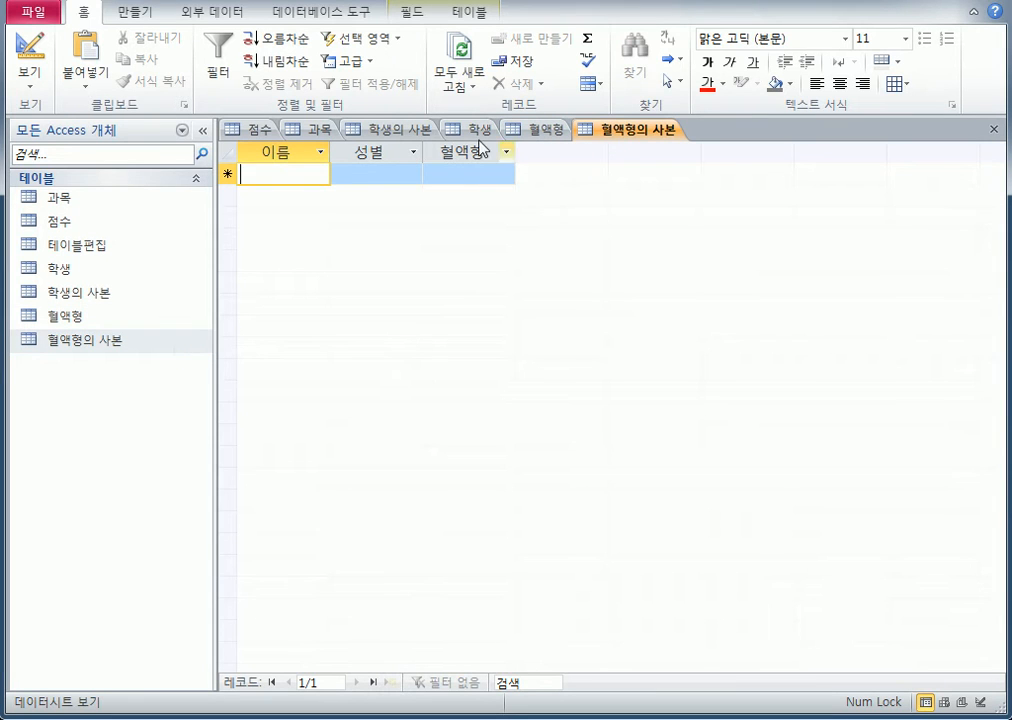
pyautogui.click(165, 320)
pyautogui.click(165, 340)
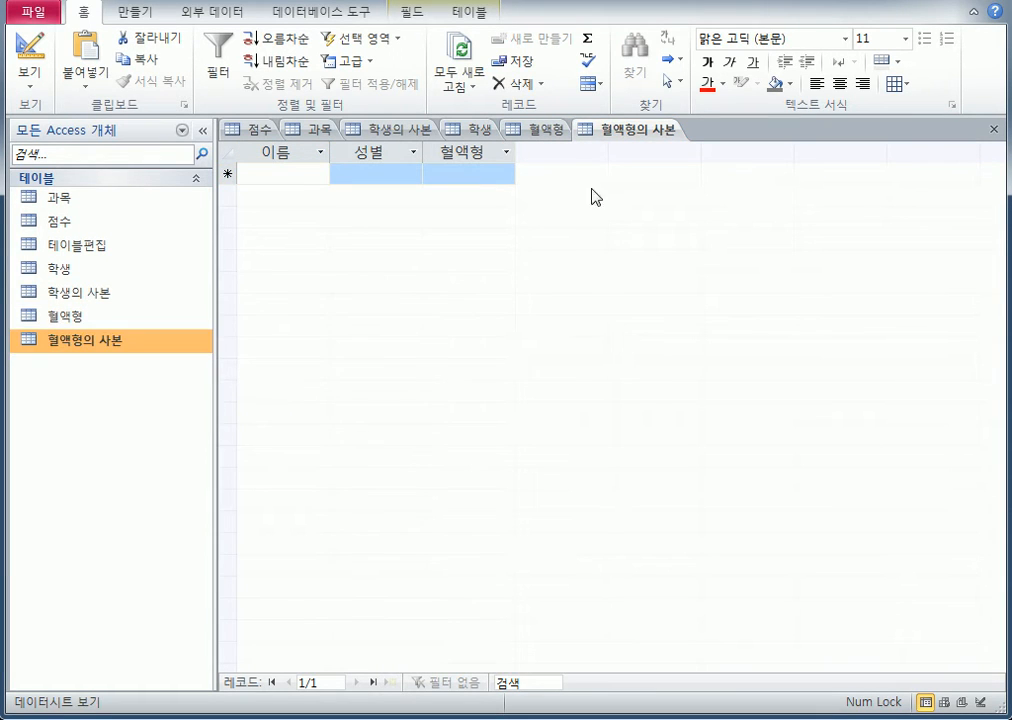
pyautogui.click(673, 133)
pyautogui.click(993, 130)
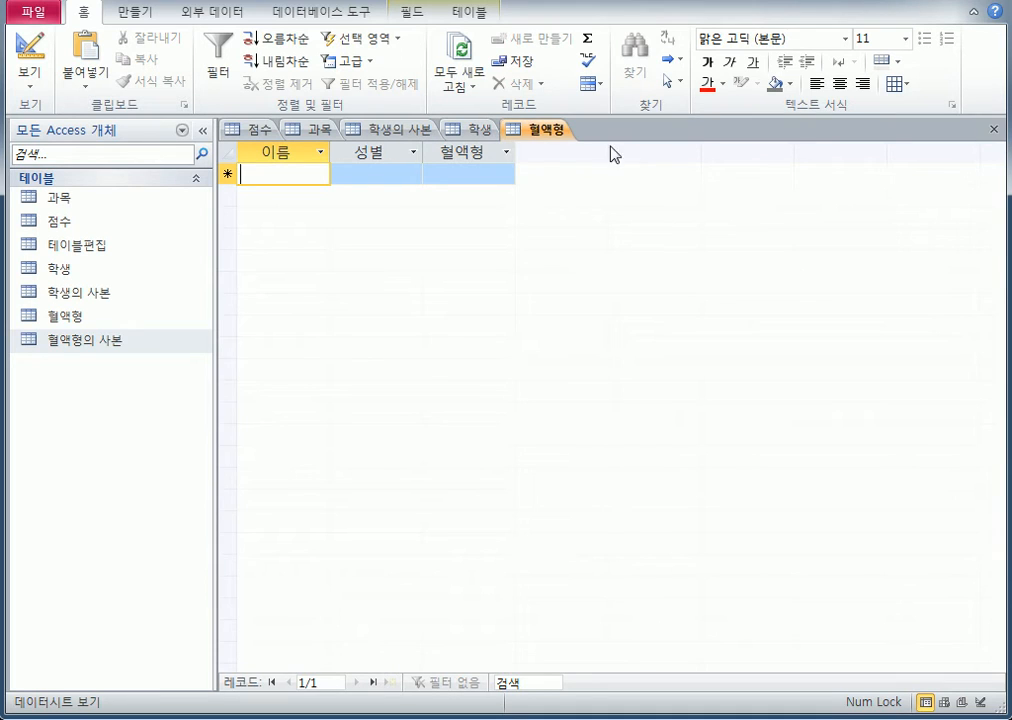
pyautogui.click(106, 343)
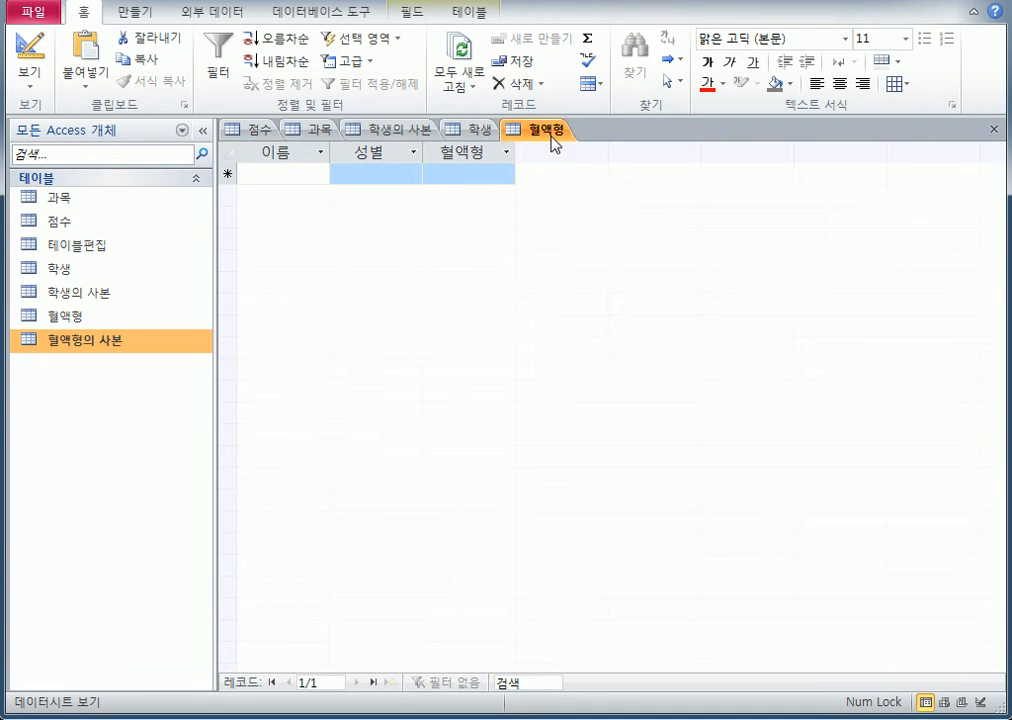
pyautogui.click(553, 140)
pyautogui.doubleClick(106, 341)
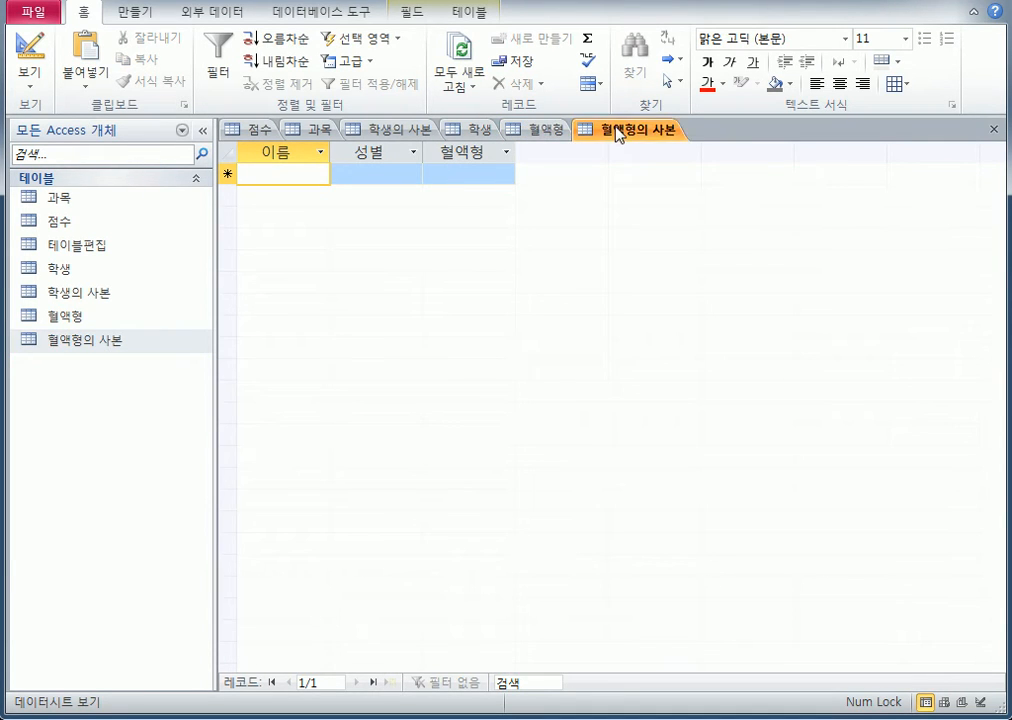
# Examine the field names and data types of 혈액형의 사본 in design view
pyautogui.click(30, 47)
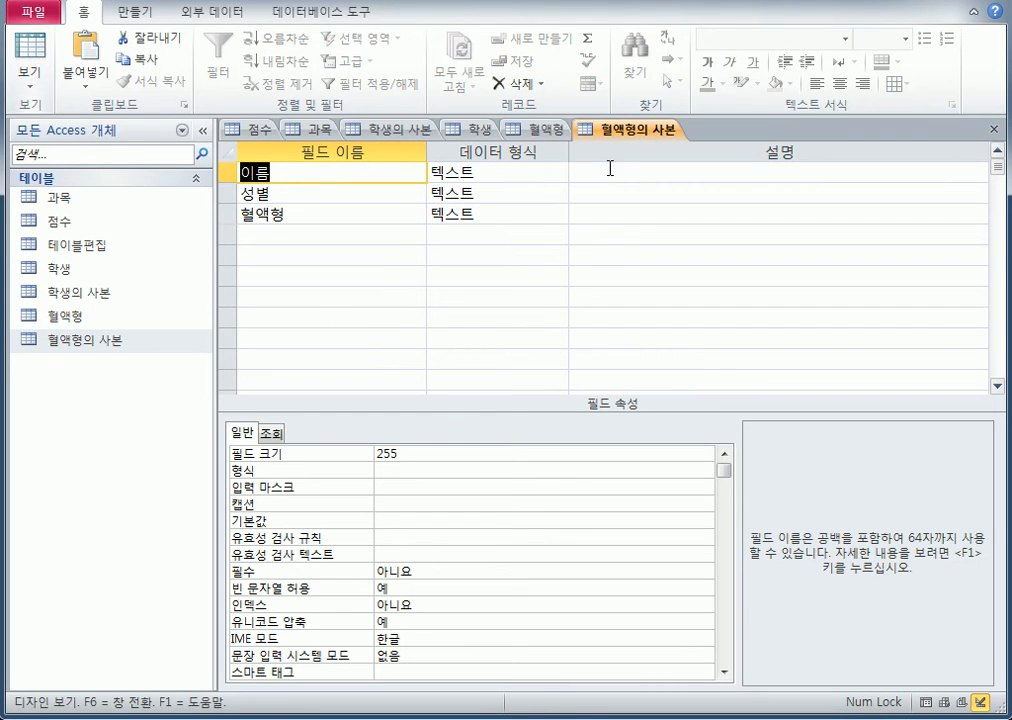
pyautogui.click(328, 174)
pyautogui.click(328, 195)
pyautogui.click(327, 216)
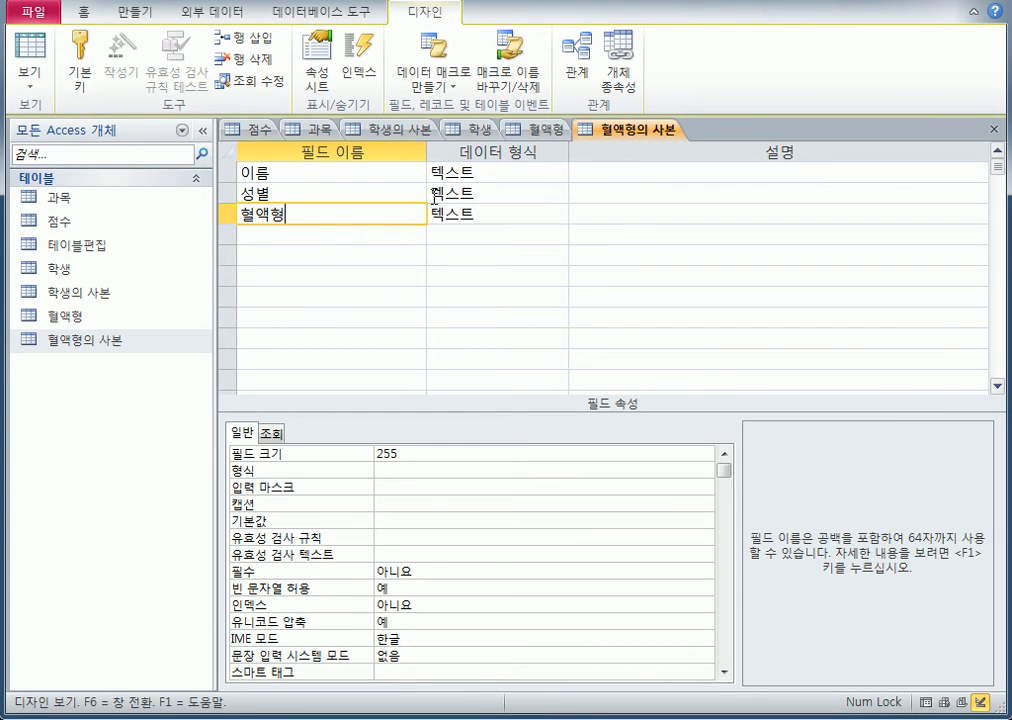
pyautogui.click(497, 174)
pyautogui.click(497, 193)
pyautogui.click(497, 213)
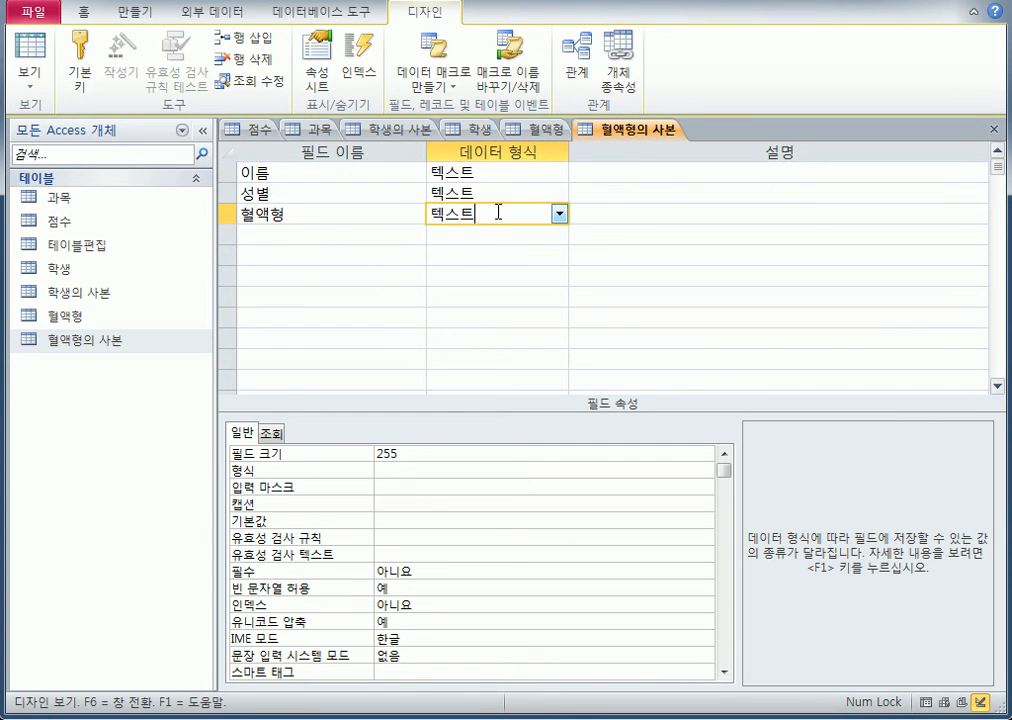
pyautogui.click(501, 195)
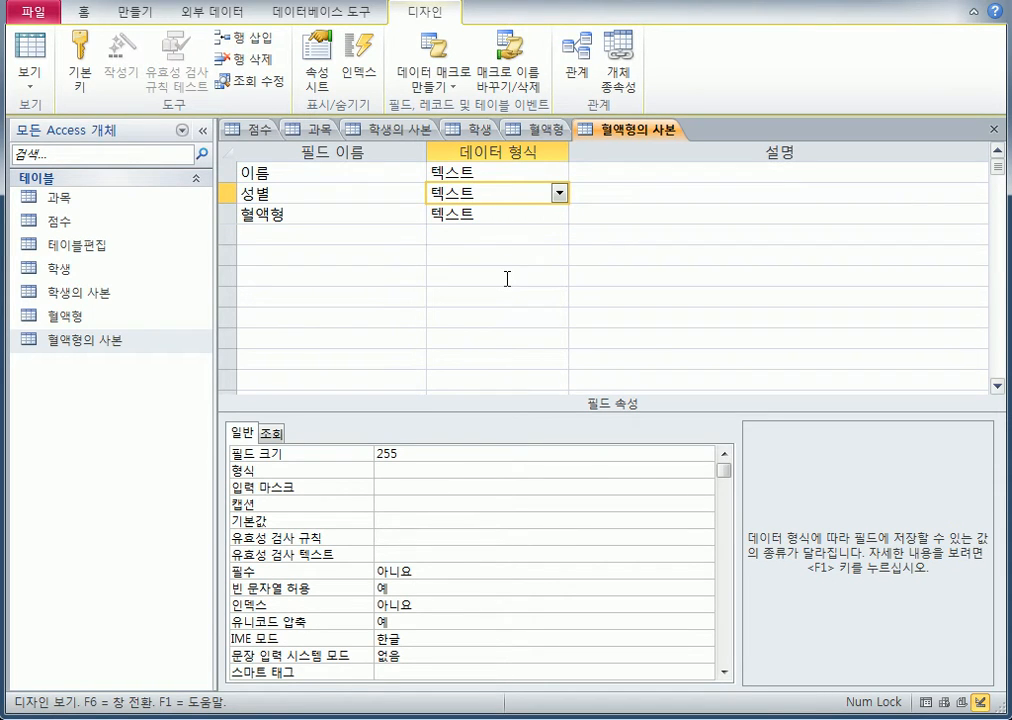
# Change the 성별 field's data type to Yes/No, save the 혈액형의 사본 table and switch to datasheet view
pyautogui.click(559, 193)
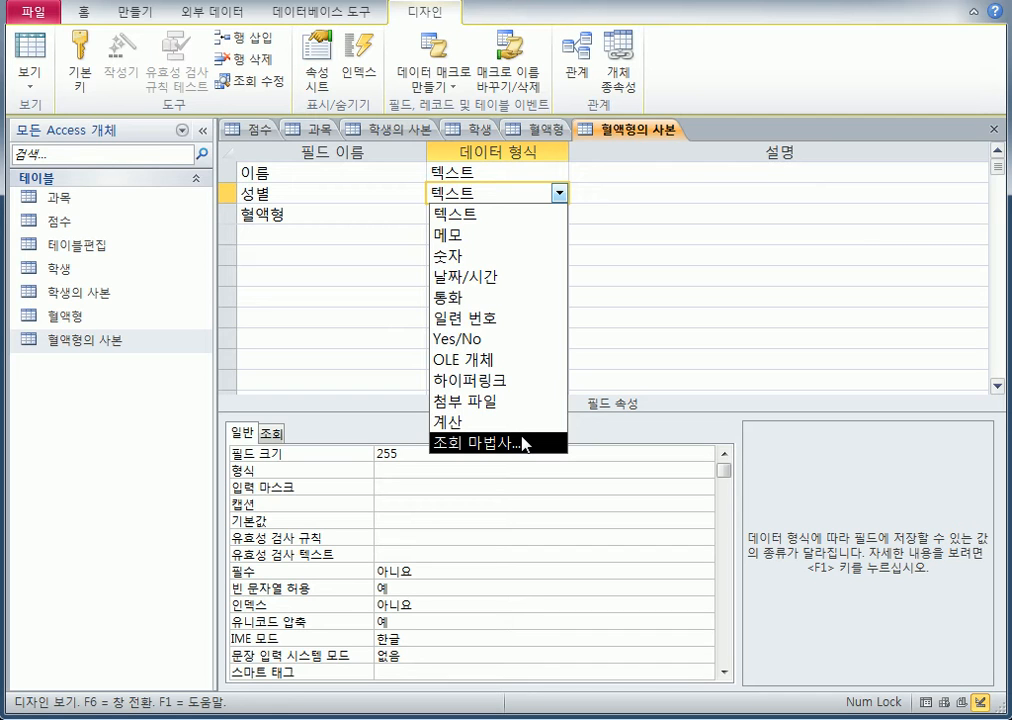
pyautogui.click(517, 341)
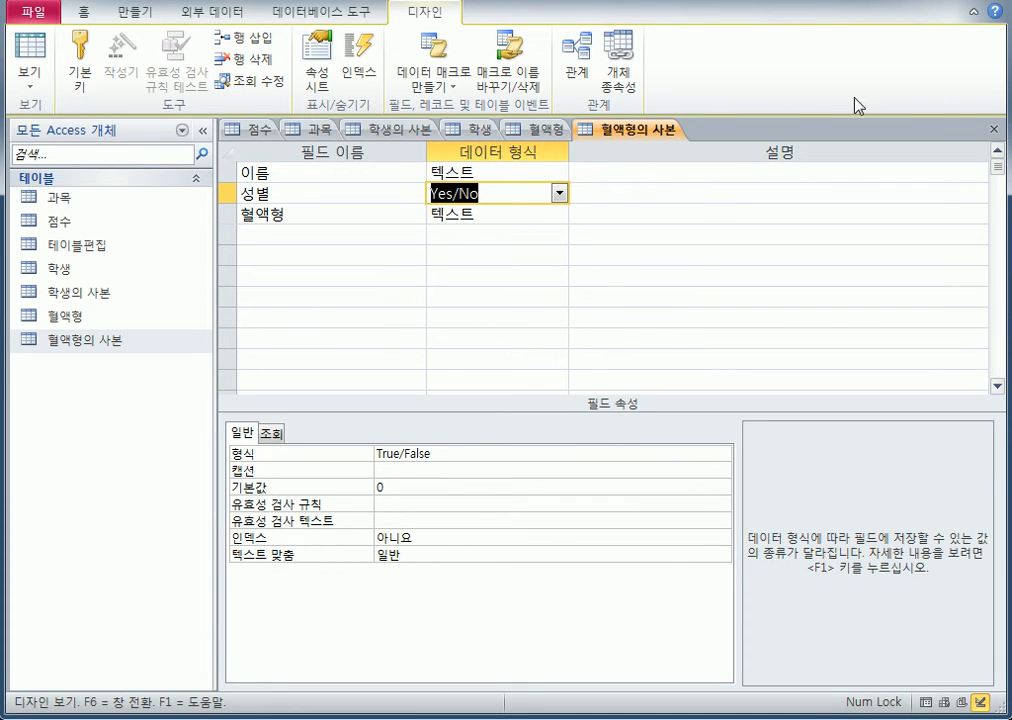
pyautogui.click(28, 43)
pyautogui.click(203, 510)
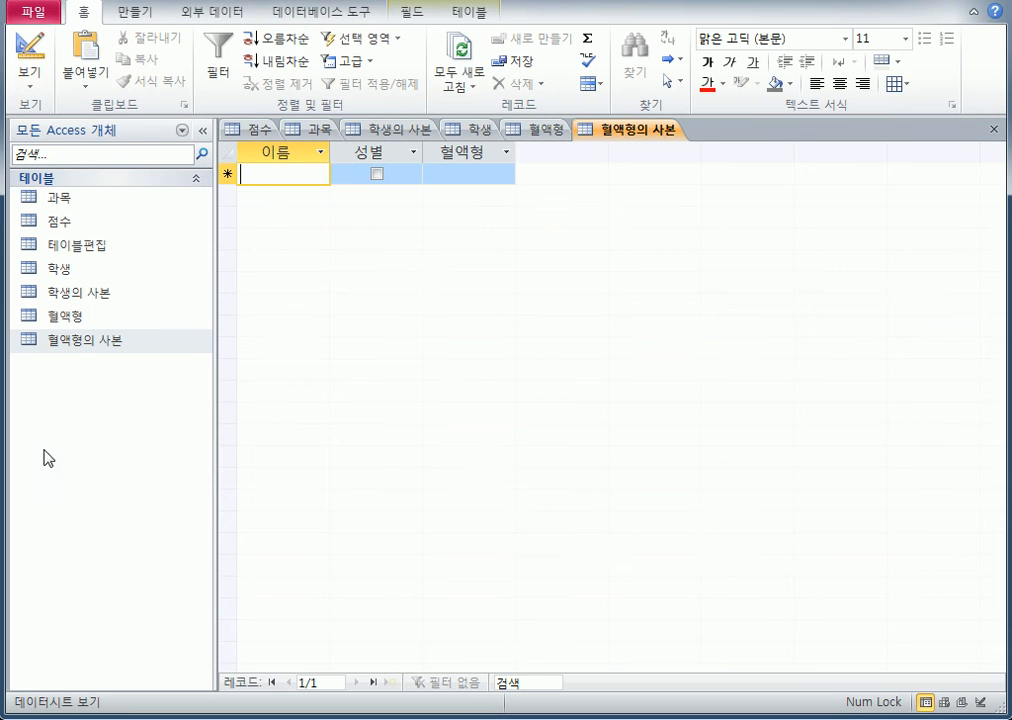
# Add seven records to 혈액형의 사본 by ticking the 성별 checkbox in each new row
pyautogui.click(377, 175)
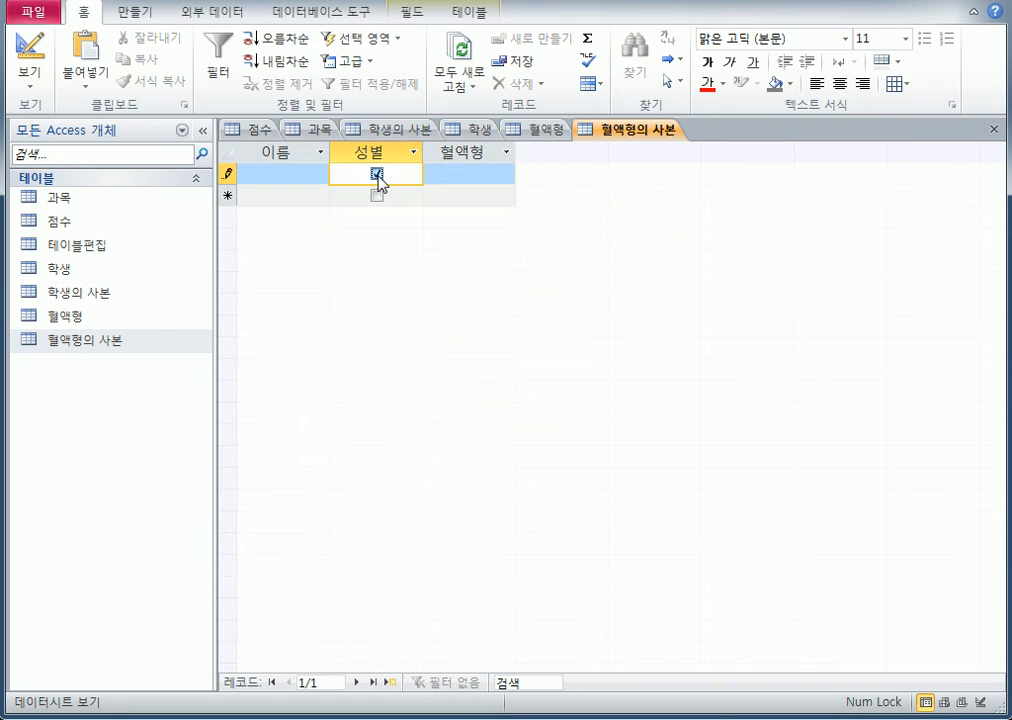
pyautogui.click(377, 198)
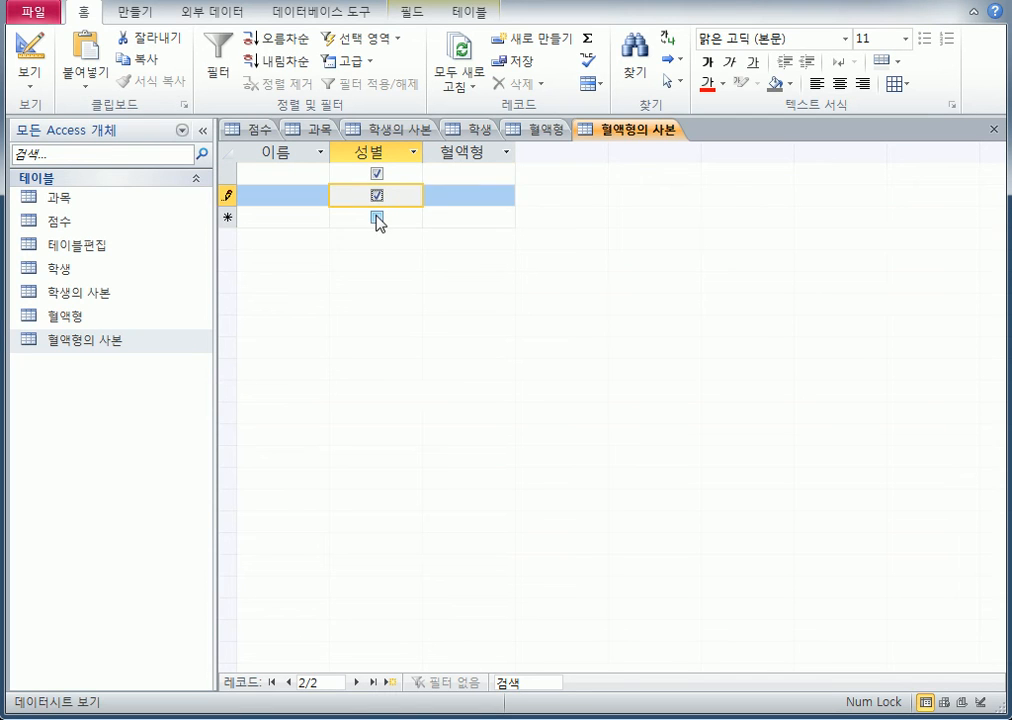
pyautogui.click(378, 218)
pyautogui.click(377, 240)
pyautogui.click(378, 262)
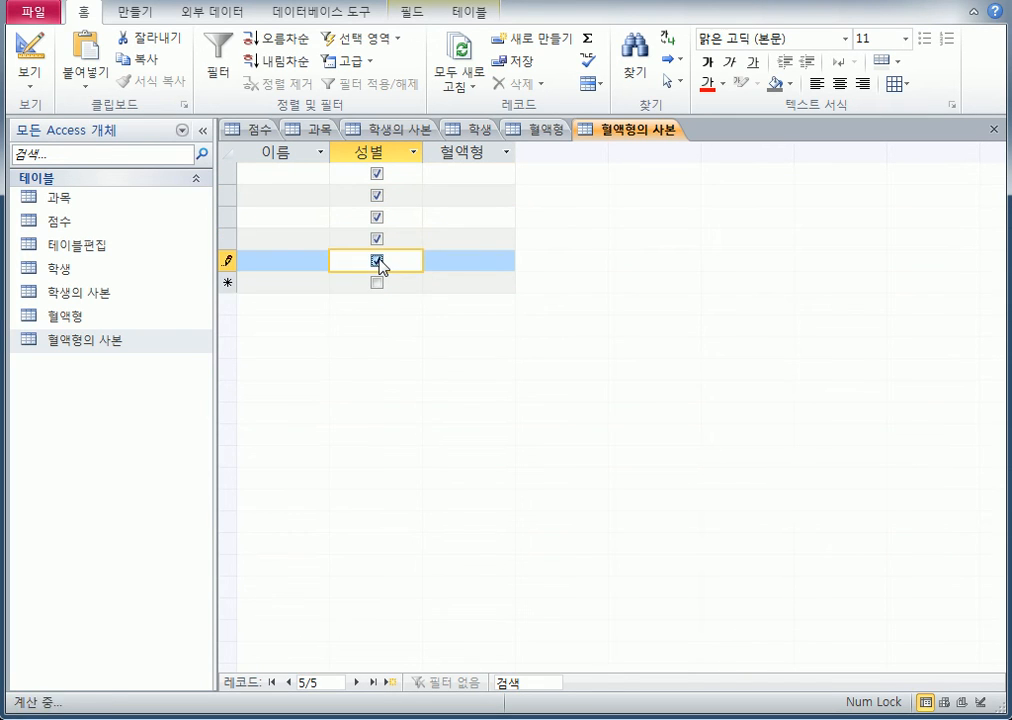
pyautogui.click(377, 283)
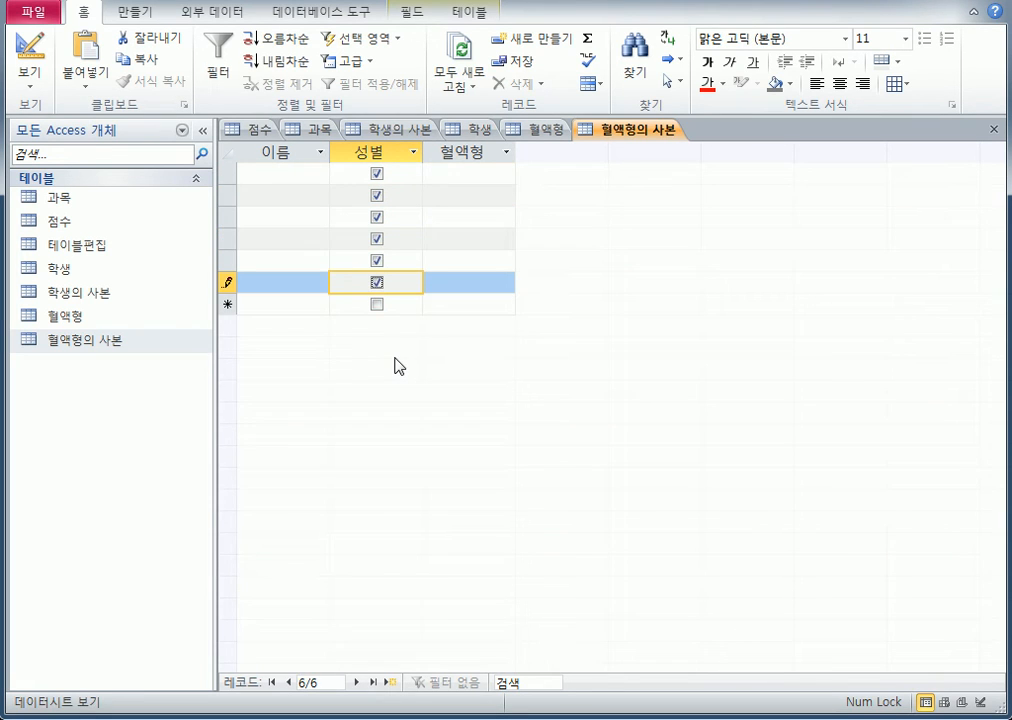
pyautogui.click(377, 304)
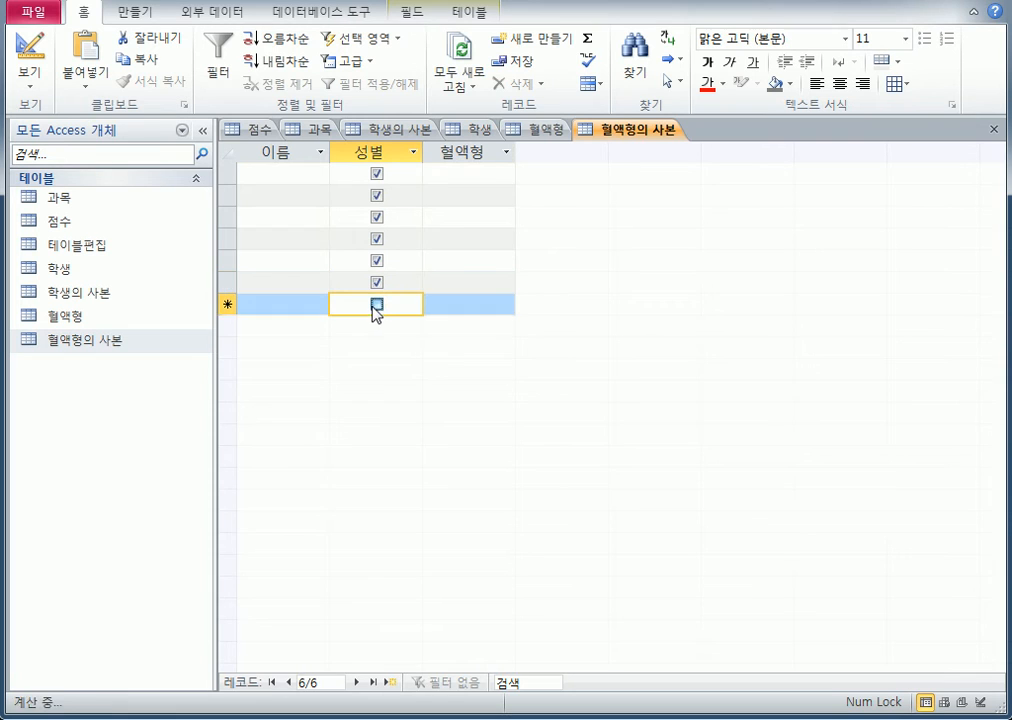
# Look over the empty 이름 cells and add two more records with the 성별 checkbox ticked
pyautogui.click(284, 174)
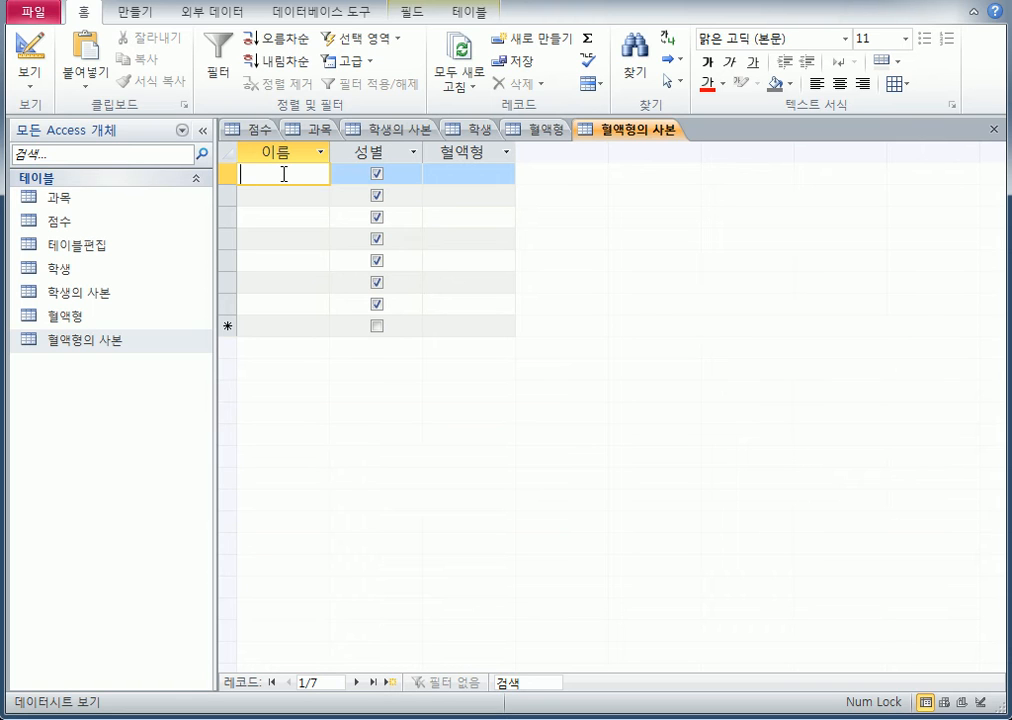
pyautogui.click(287, 196)
pyautogui.click(271, 217)
pyautogui.click(275, 239)
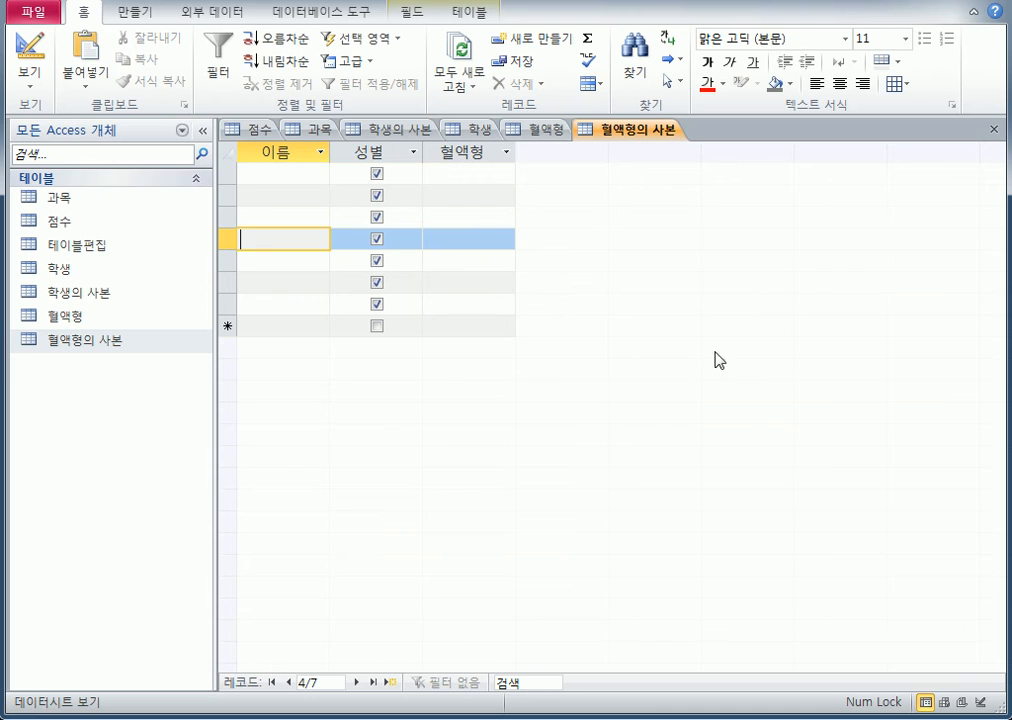
pyautogui.click(378, 328)
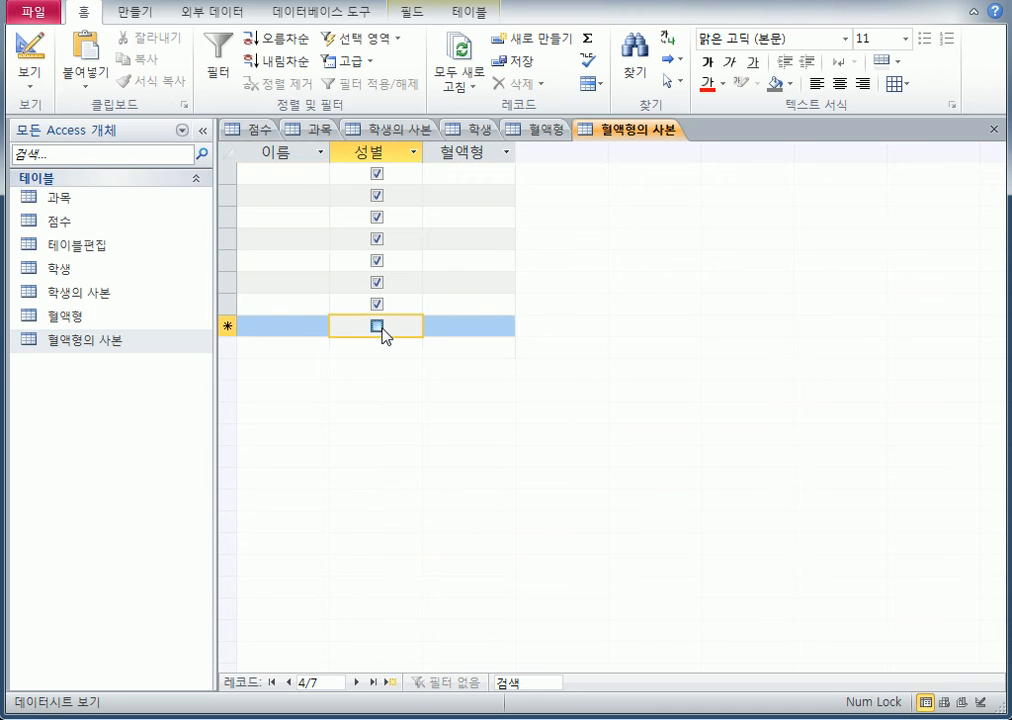
pyautogui.click(380, 350)
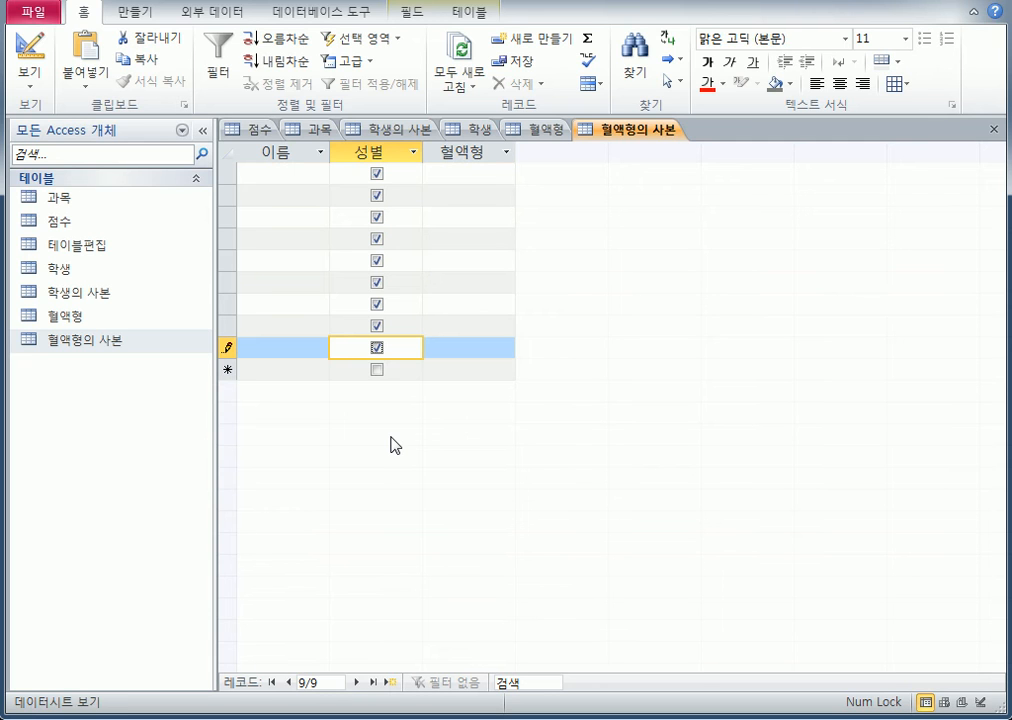
# In design view, copy the 혈액형 field row and paste it into the empty row directly below
pyautogui.click(29, 48)
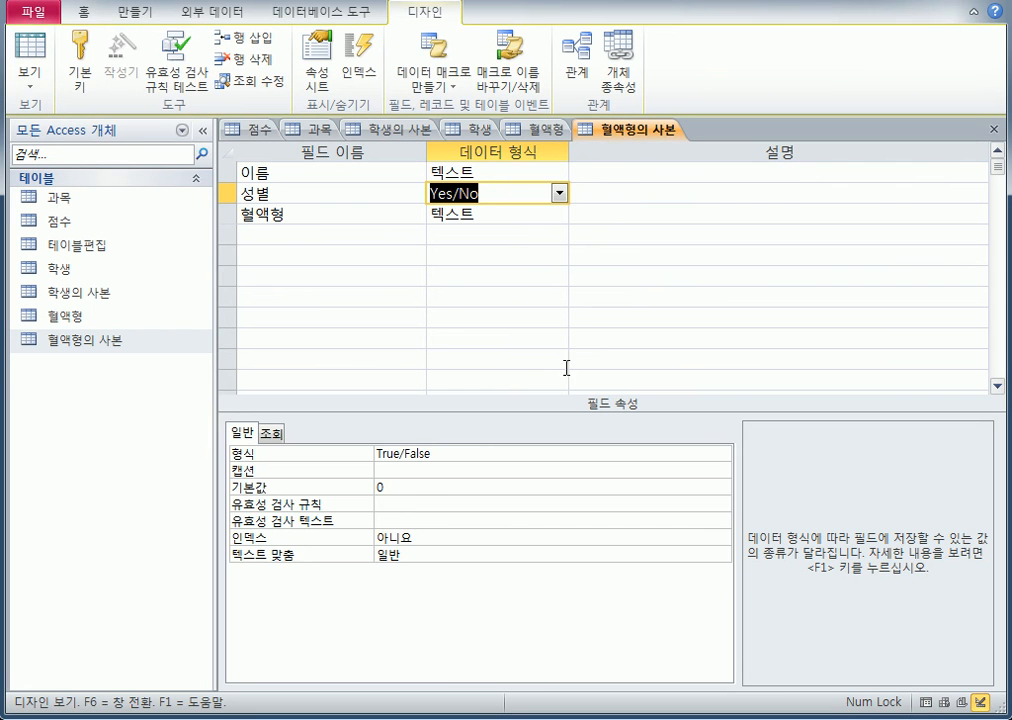
pyautogui.click(540, 258)
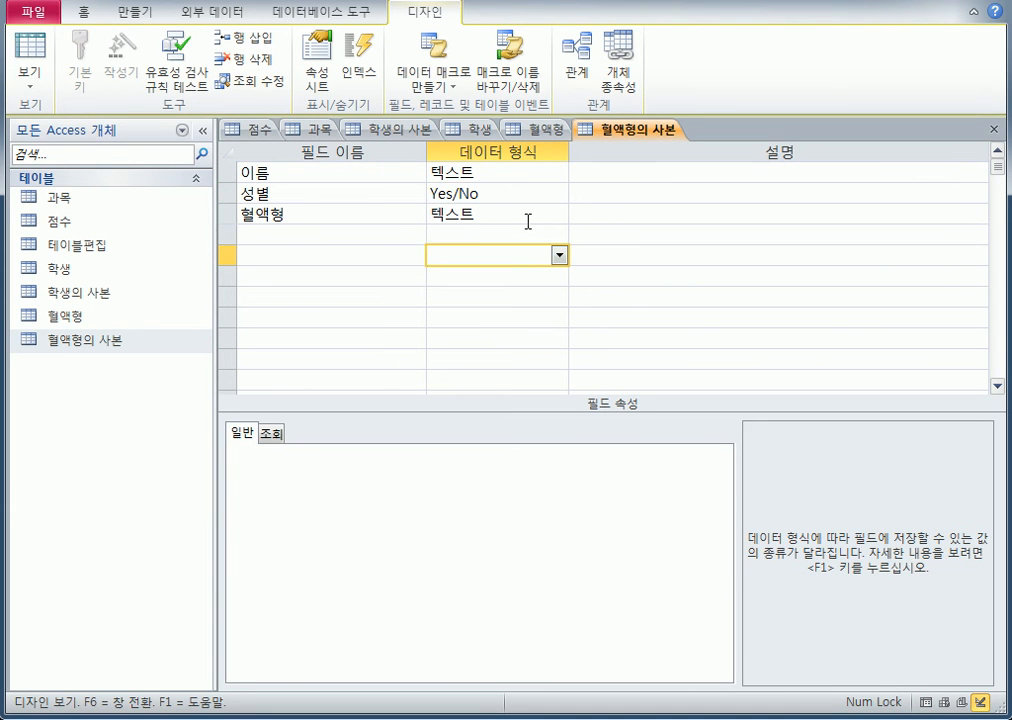
pyautogui.click(528, 219)
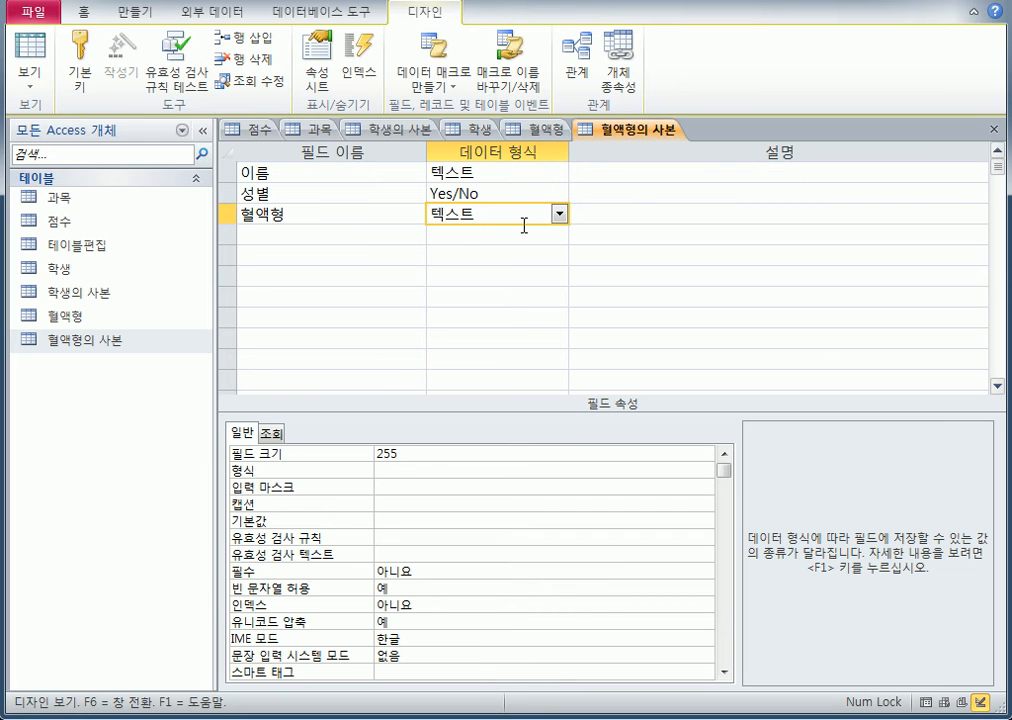
pyautogui.click(314, 248)
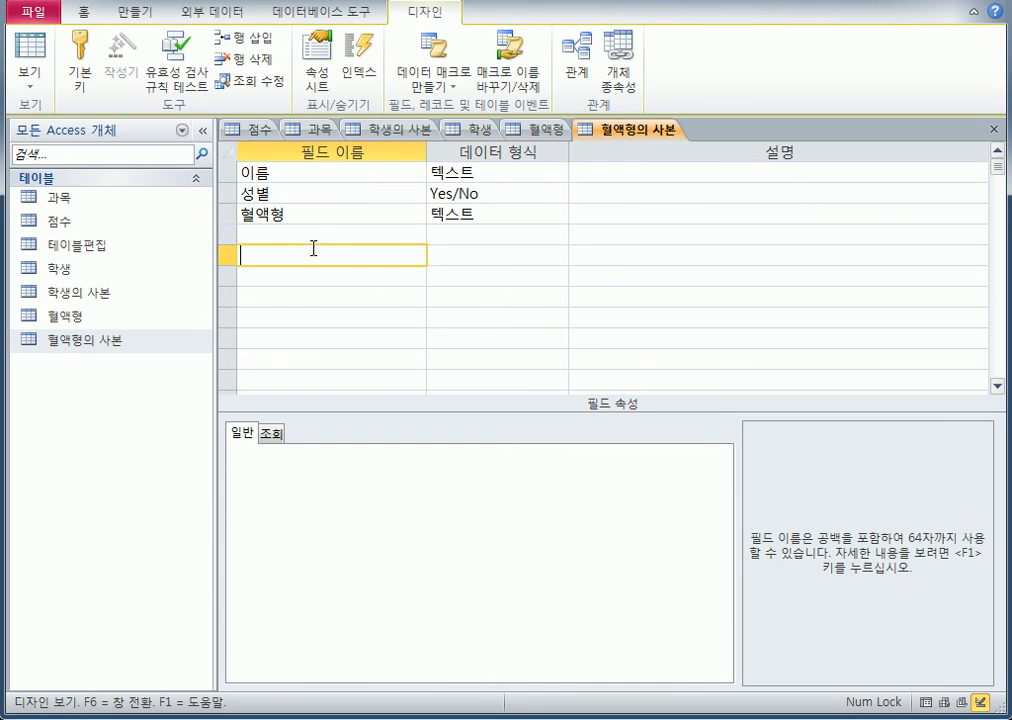
pyautogui.click(241, 212)
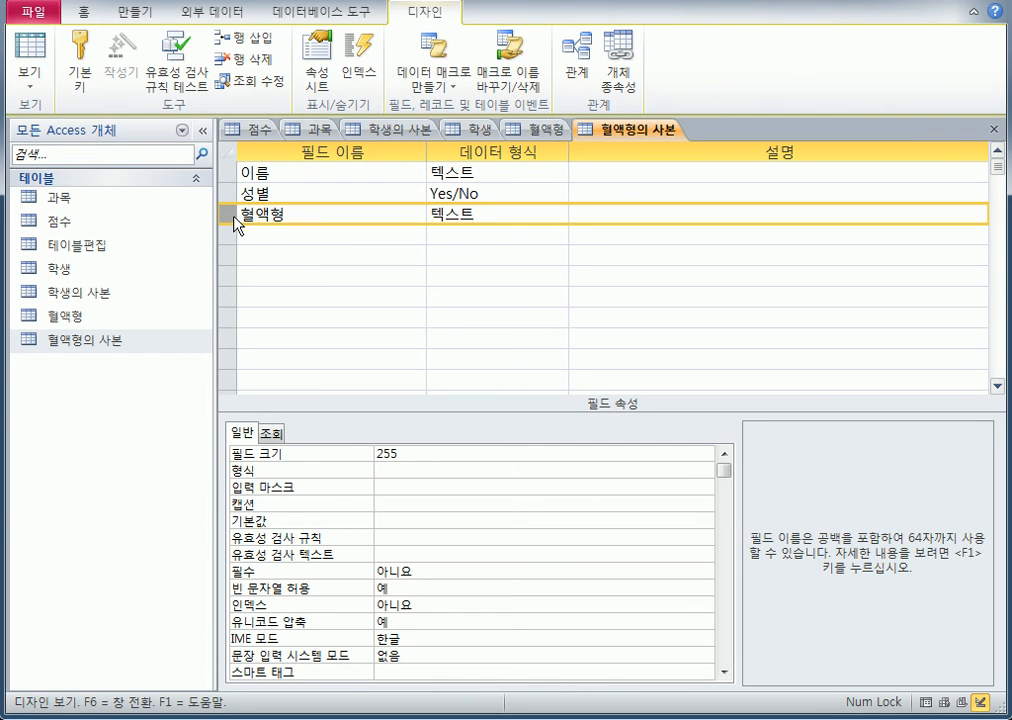
pyautogui.rightClick(237, 224)
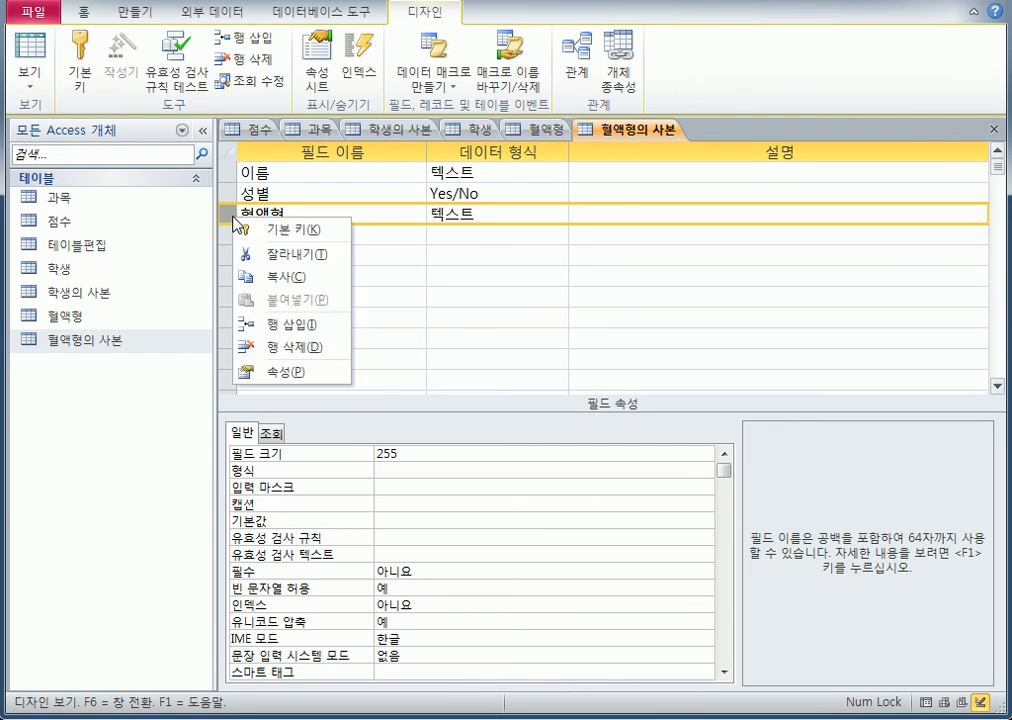
pyautogui.click(265, 277)
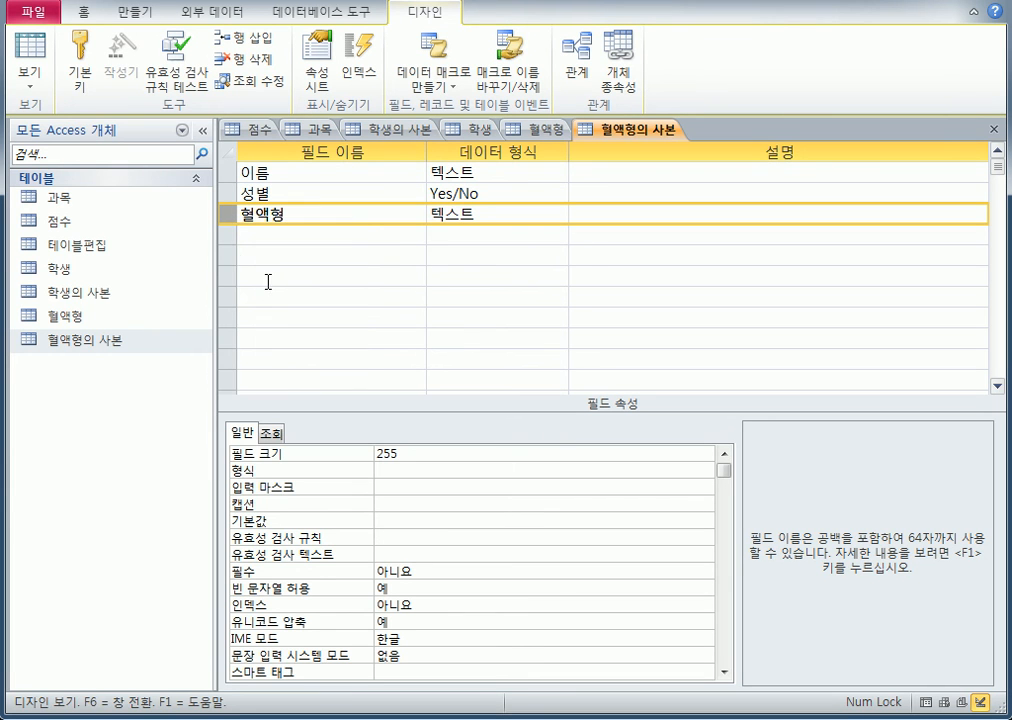
pyautogui.click(237, 234)
pyautogui.rightClick(237, 240)
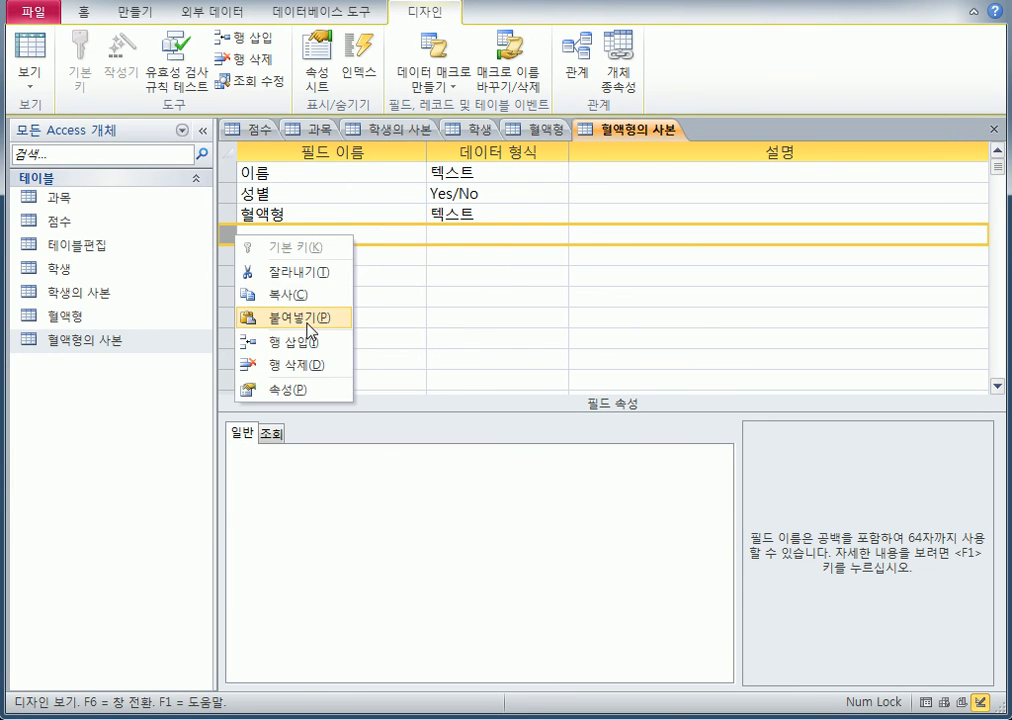
pyautogui.click(318, 317)
pyautogui.click(316, 376)
# Insert a blank row between the 성별 field and the first 혈액형 field
pyautogui.click(230, 214)
pyautogui.rightClick(230, 218)
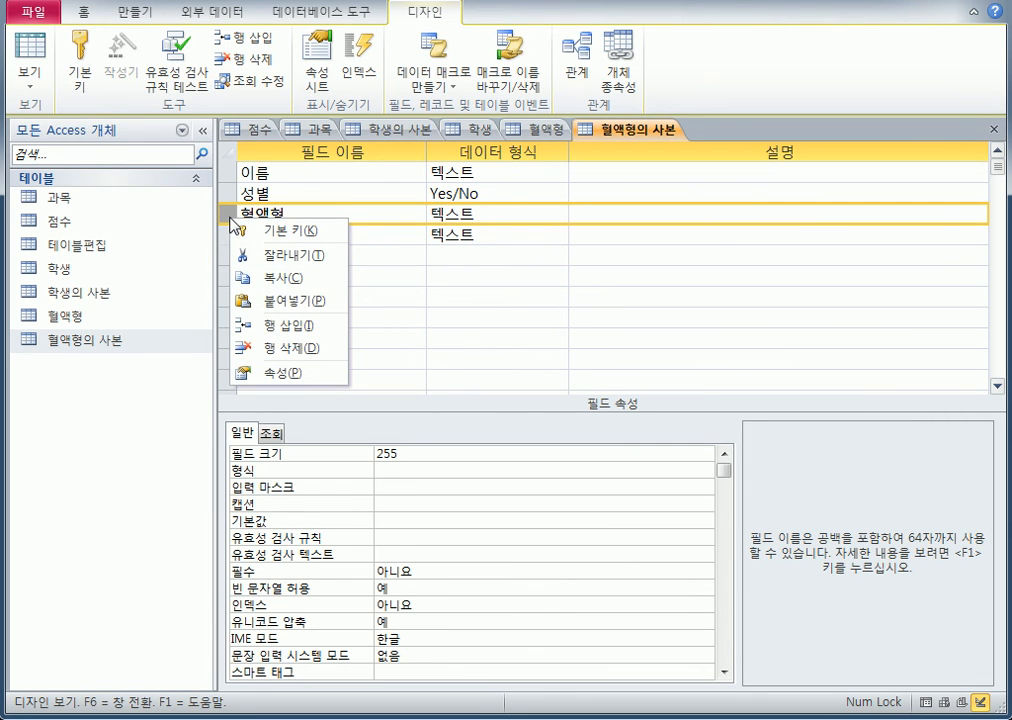
pyautogui.click(285, 335)
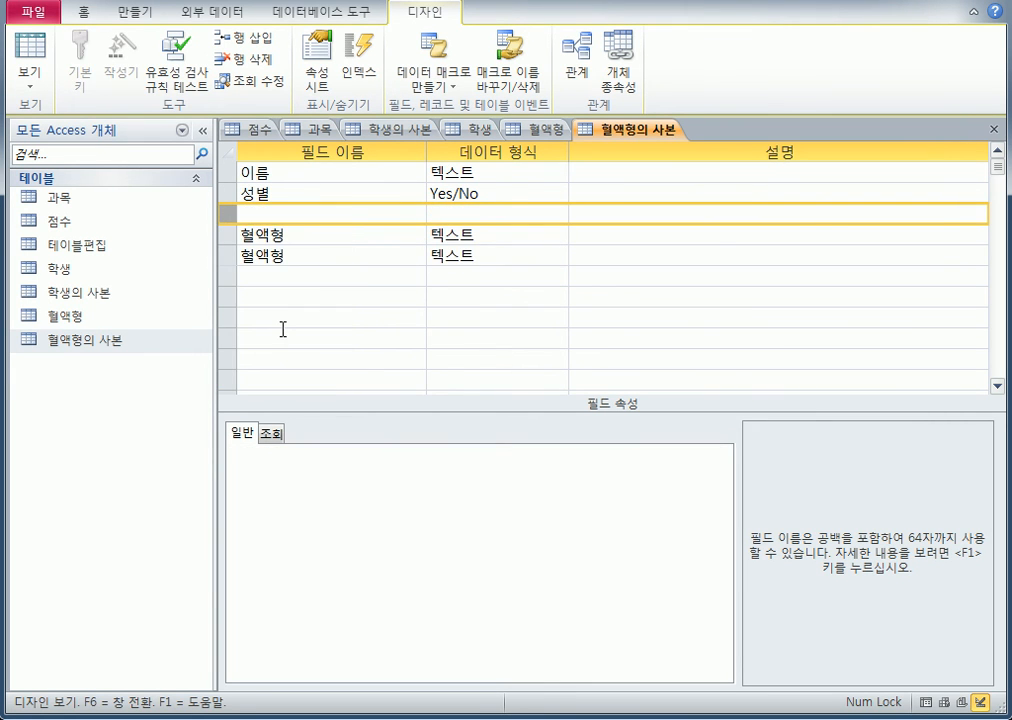
# Delete the first of the two 혈액형 field rows and confirm the permanent deletion
pyautogui.click(228, 234)
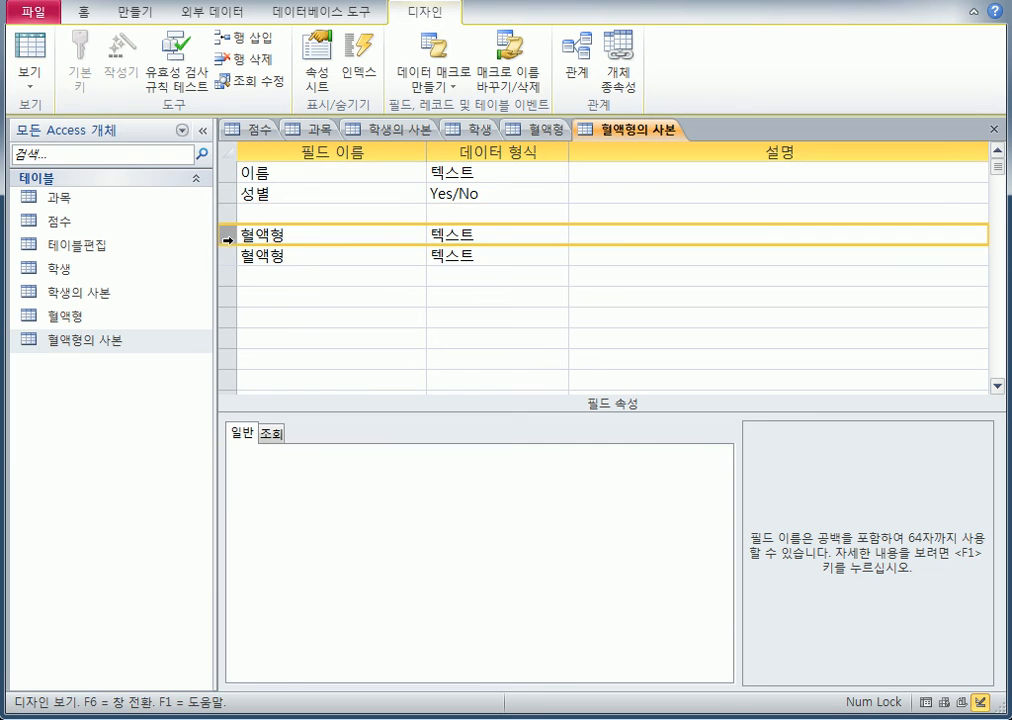
pyautogui.rightClick(230, 242)
pyautogui.click(278, 372)
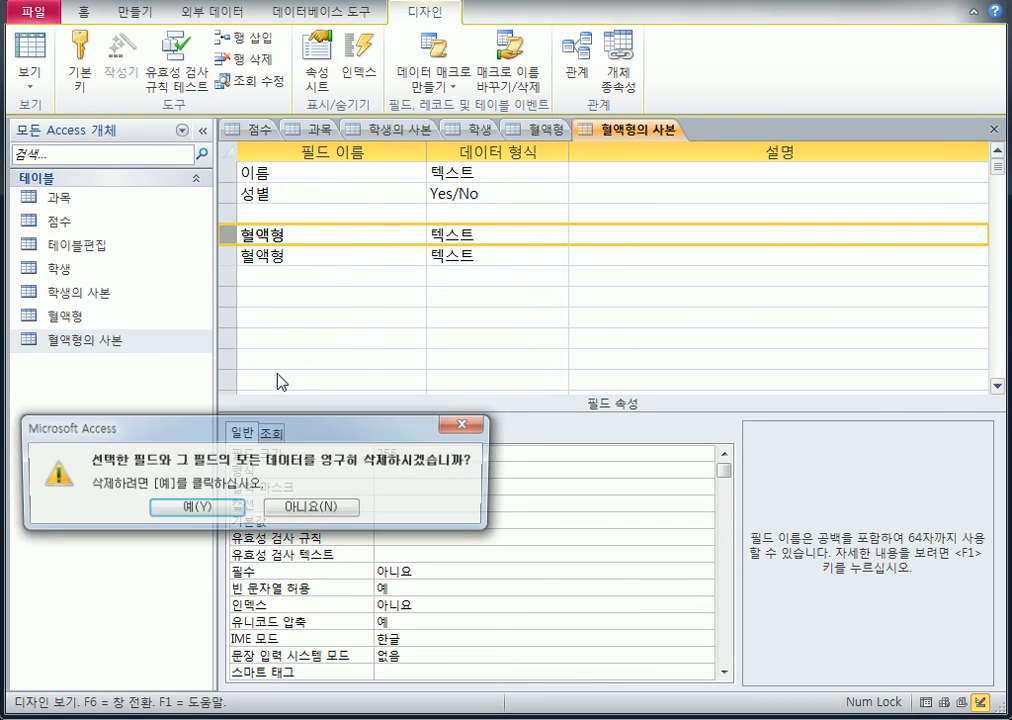
pyautogui.click(228, 511)
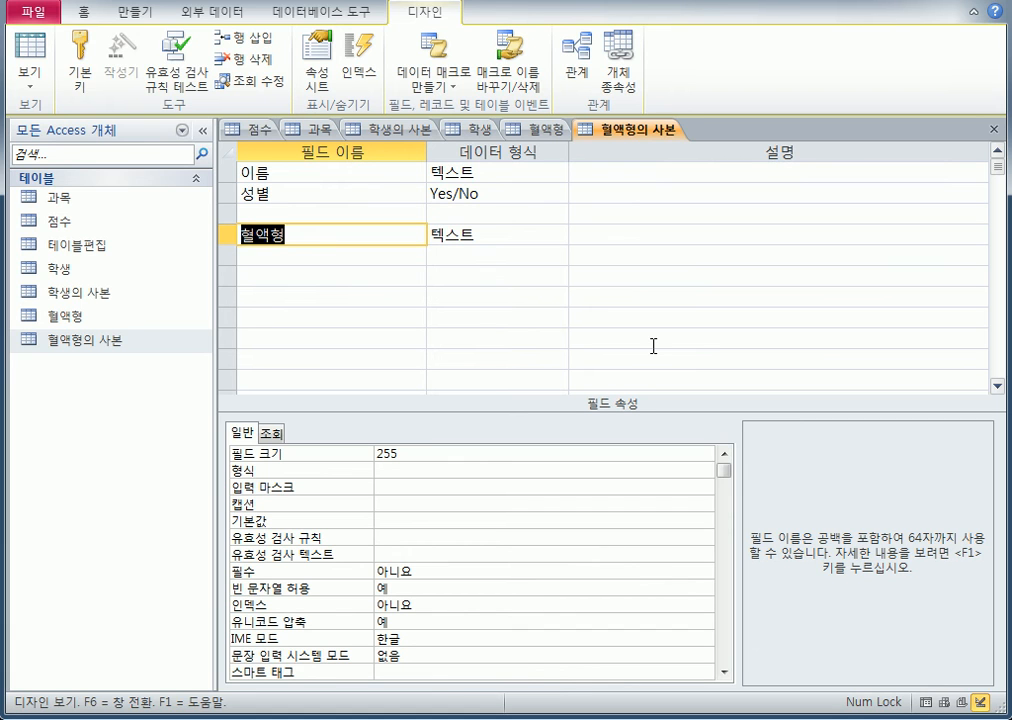
pyautogui.click(315, 237)
pyautogui.press('Down')
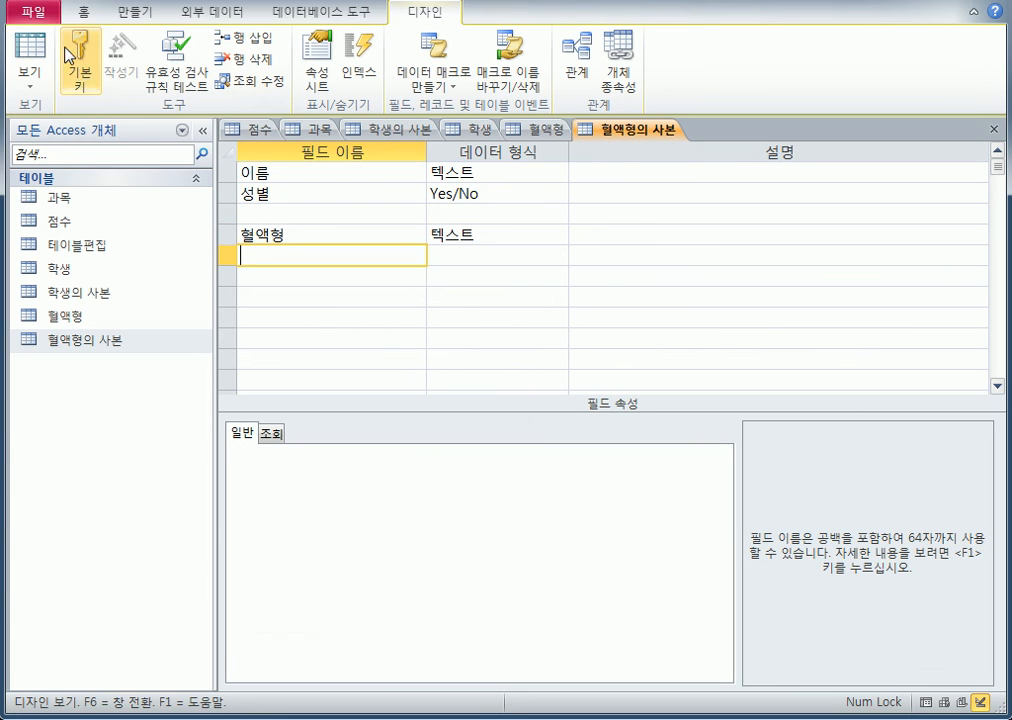
# Save the revised 혈액형의 사본 design and select the 혈액형 column in datasheet view
pyautogui.click(30, 75)
pyautogui.click(224, 507)
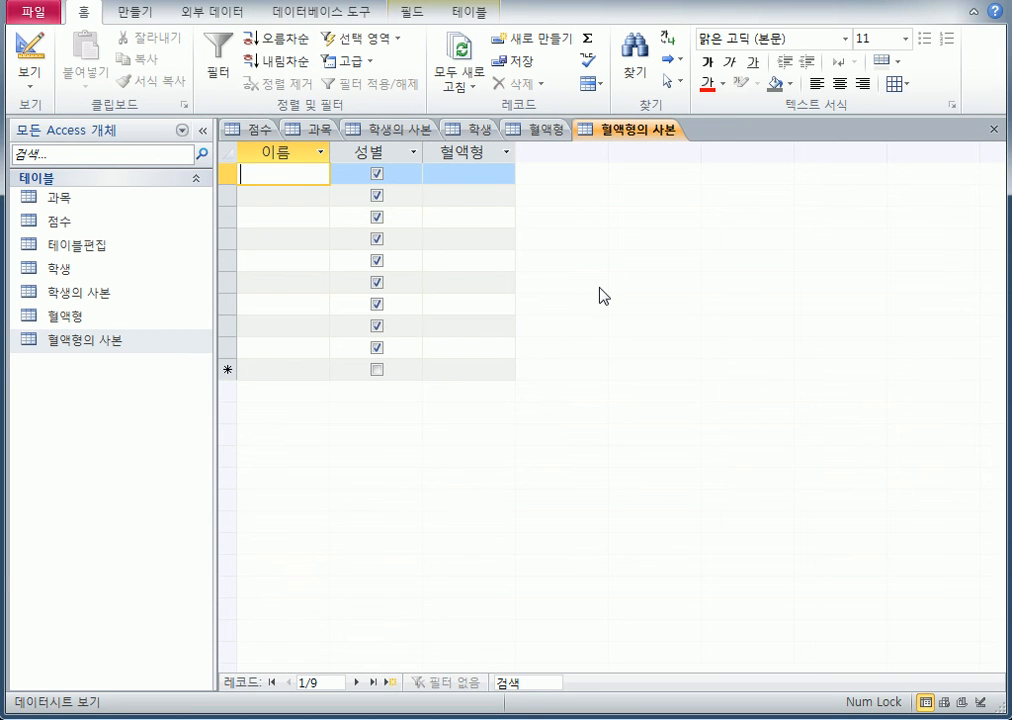
pyautogui.click(463, 151)
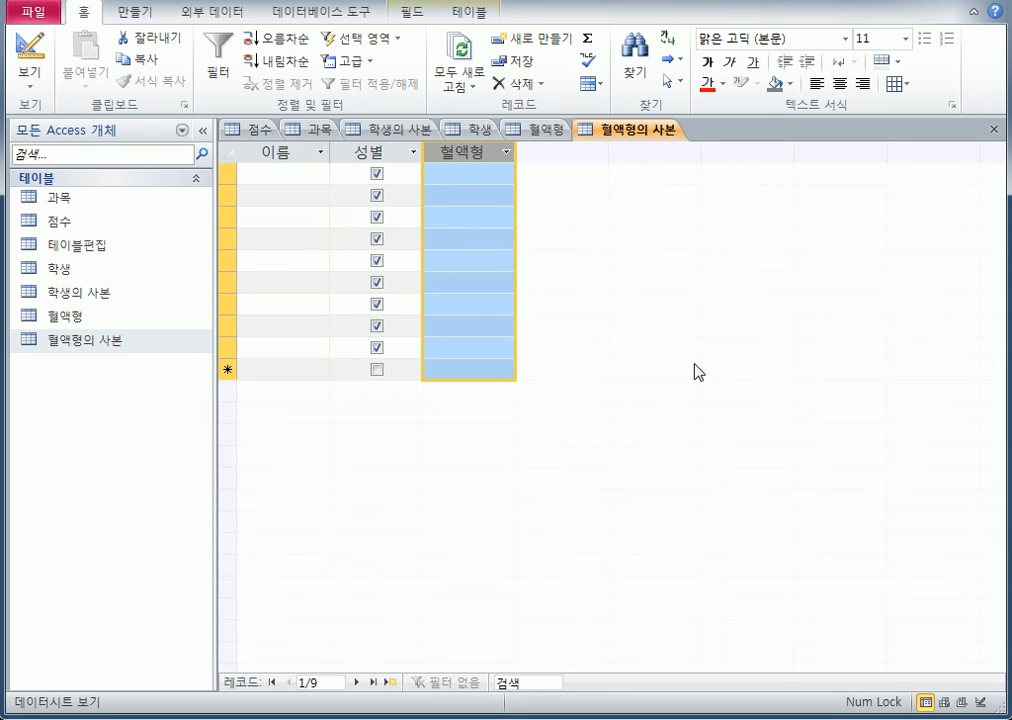
# Return 혈액형의 사본 to design view and select the 혈액형 field name
pyautogui.click(27, 50)
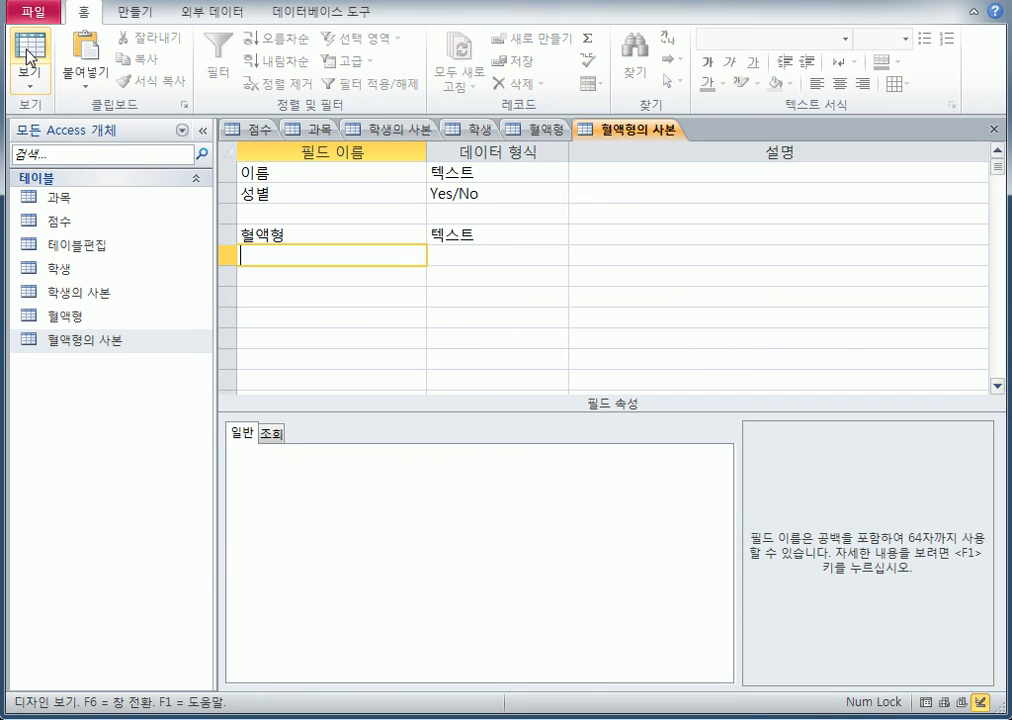
pyautogui.click(318, 232)
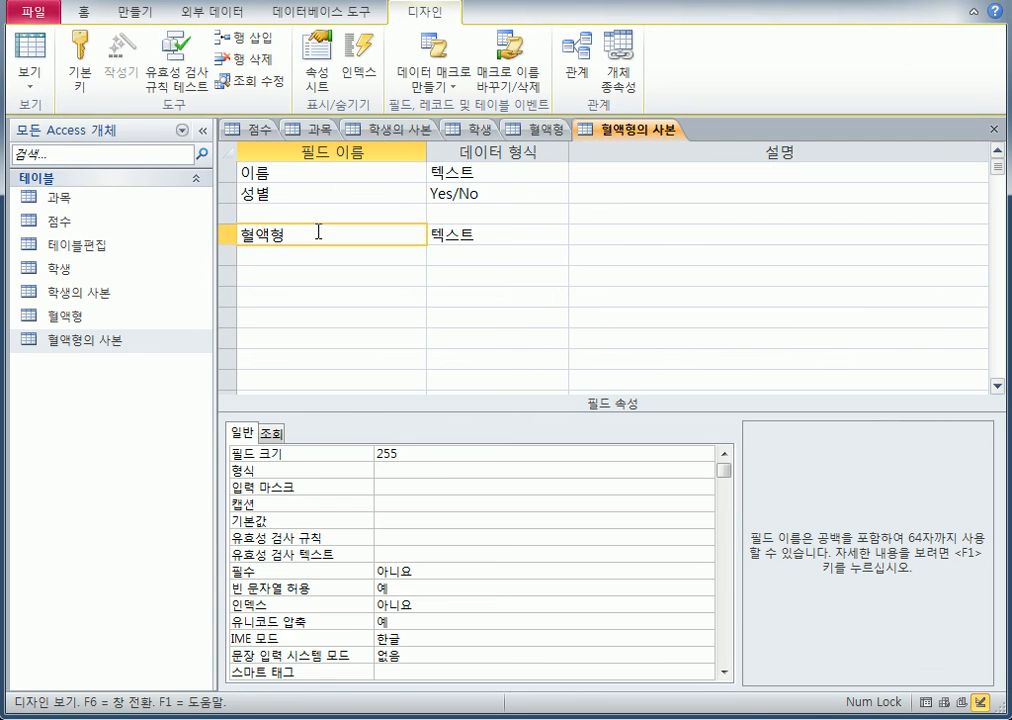
pyautogui.doubleClick(318, 232)
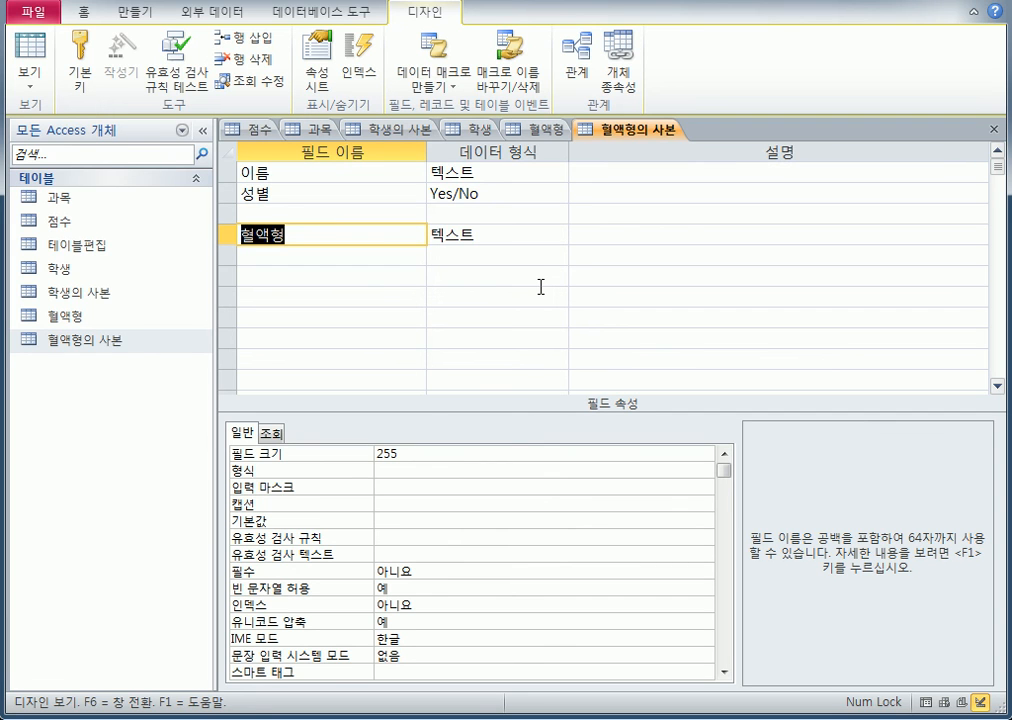